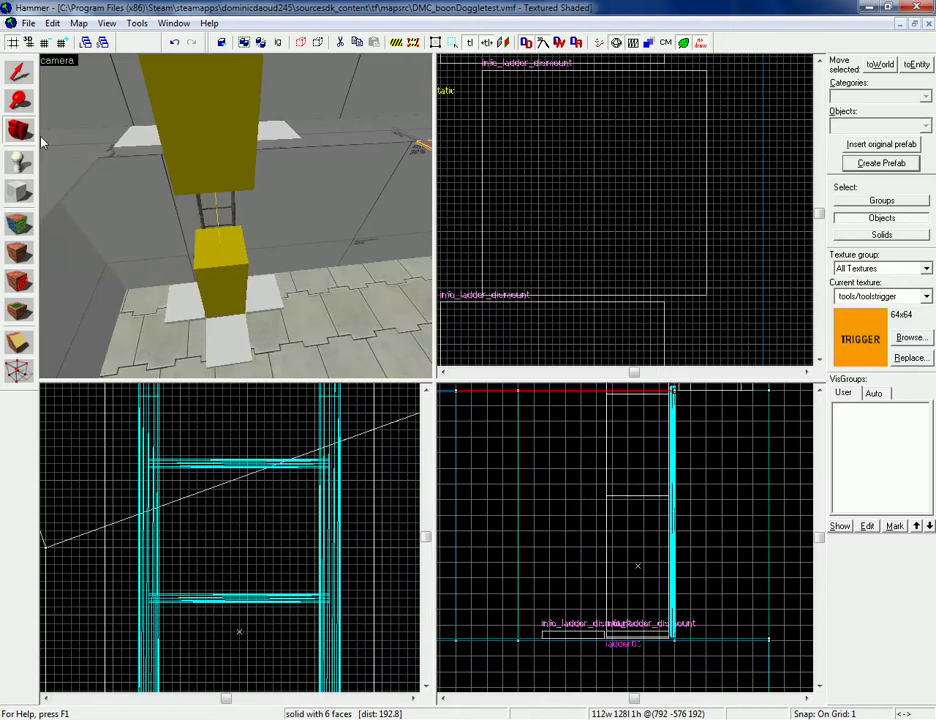
{"action": "key", "text": "a"}
{"action": "key", "text": "d"}
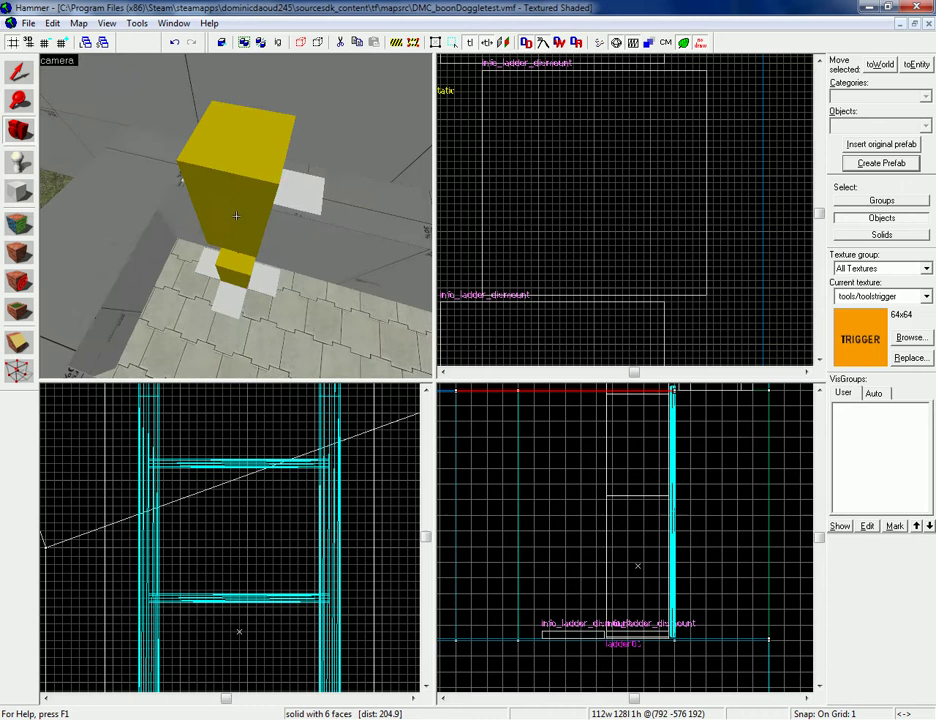
{"action": "key", "text": "z"}
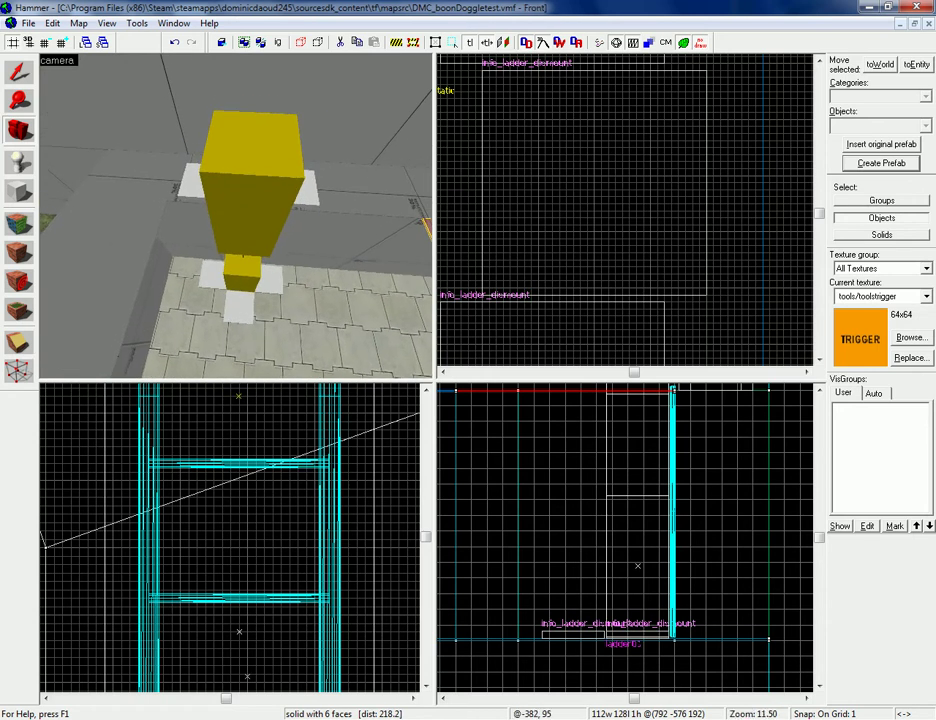
{"action": "mouse_move", "coordinate": [337, 719]}
{"action": "left_click", "coordinate": [808, 718]}
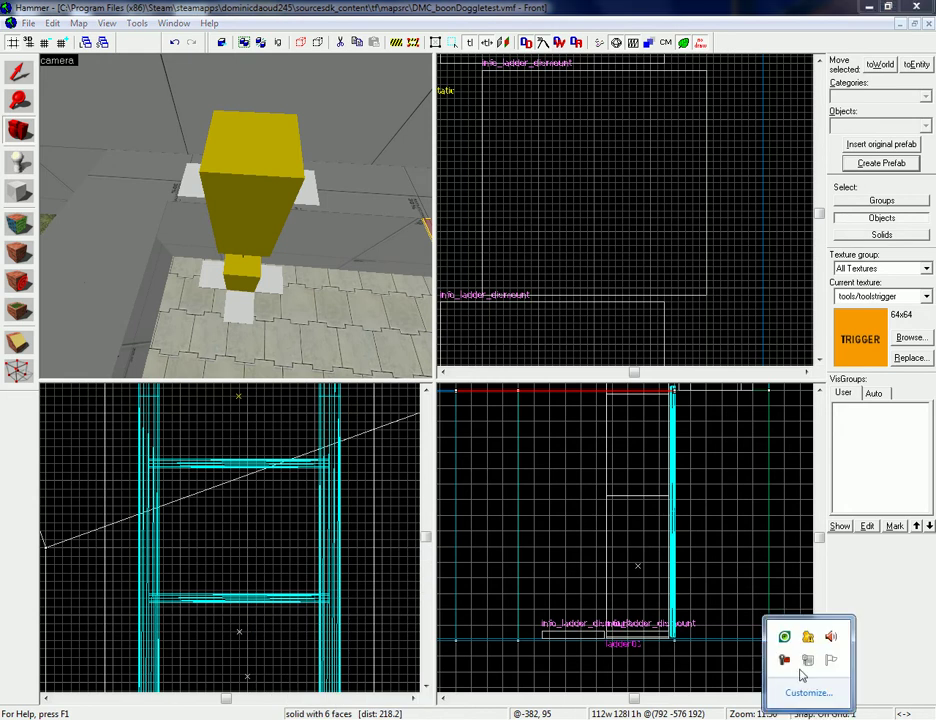
{"action": "right_click", "coordinate": [782, 662]}
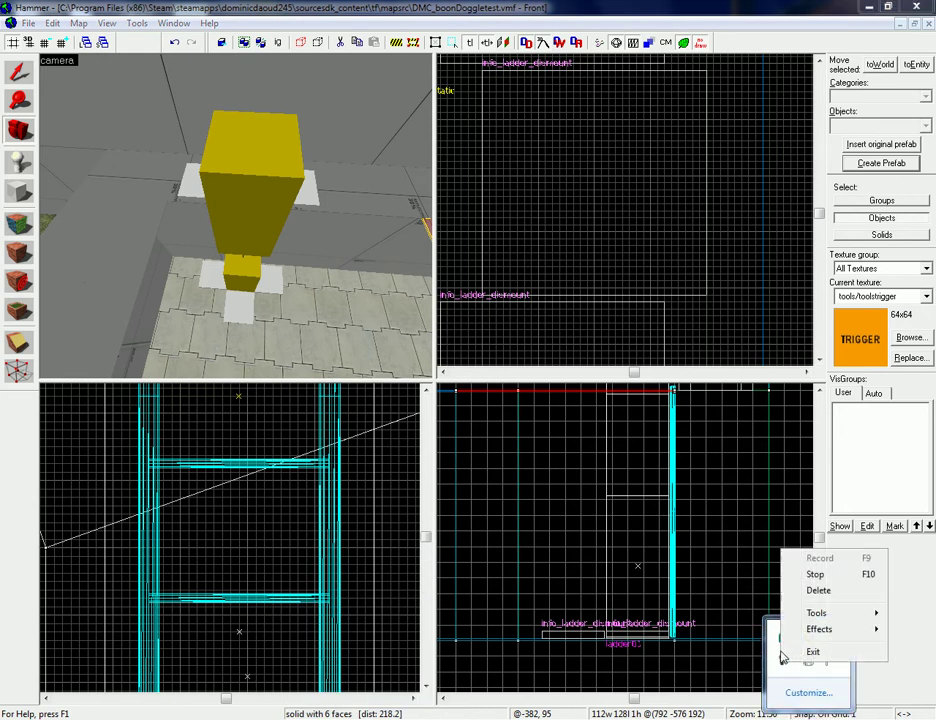
{"action": "left_click", "coordinate": [835, 592]}
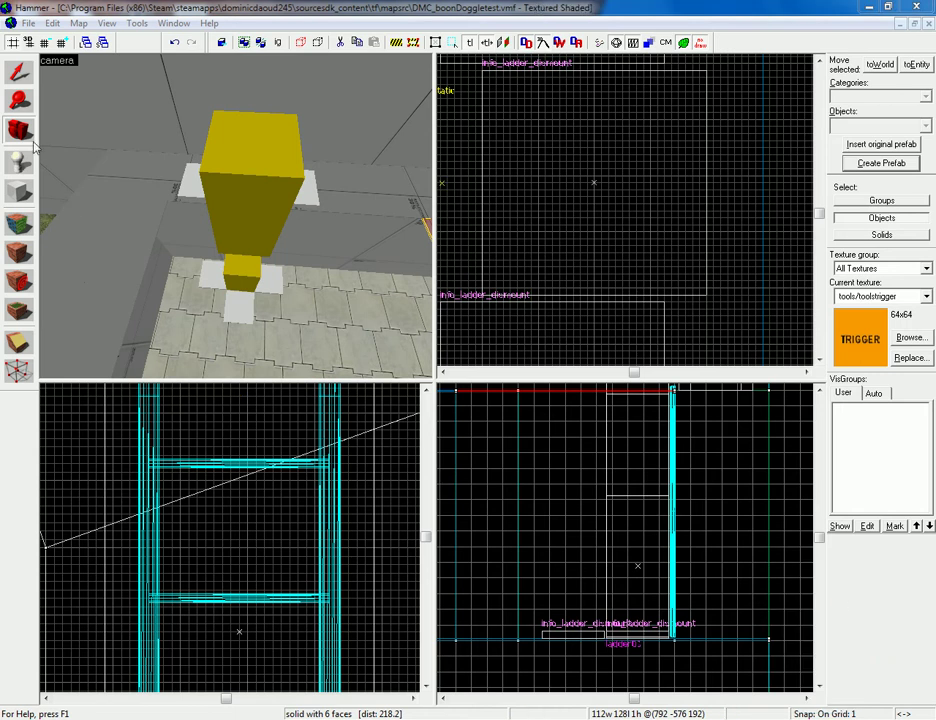
Step: Examine the finished ladder setup in the camera view: the yellow ladder volumes, the ladder model and the upper and lower dismount plates
{"action": "left_click_drag", "start_coordinate": [153, 168], "coordinate": [236, 215]}
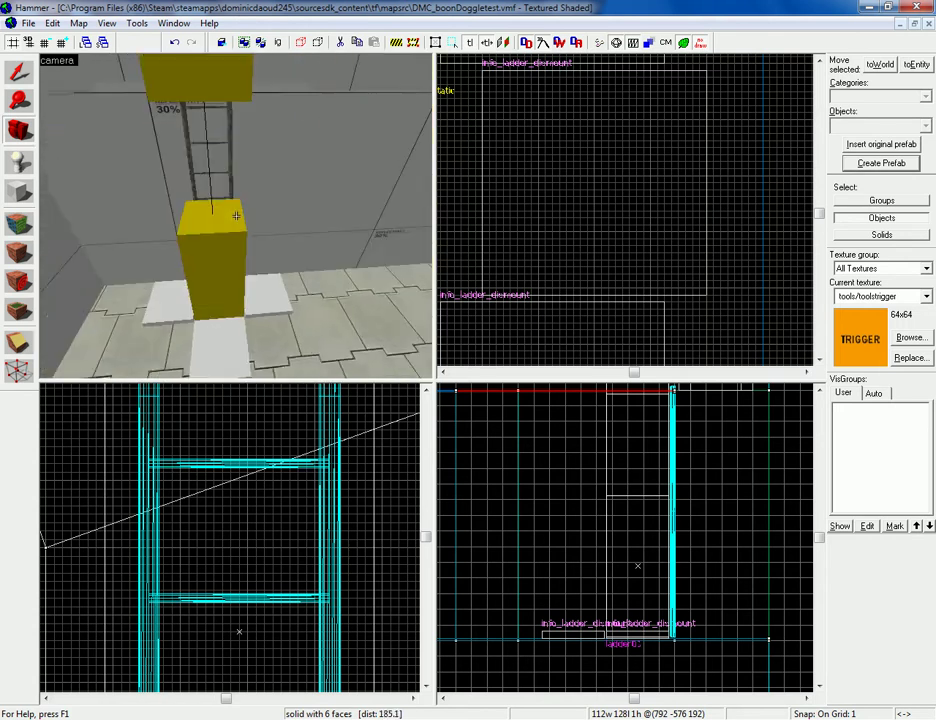
{"action": "key", "text": "w"}
{"action": "key", "text": "d"}
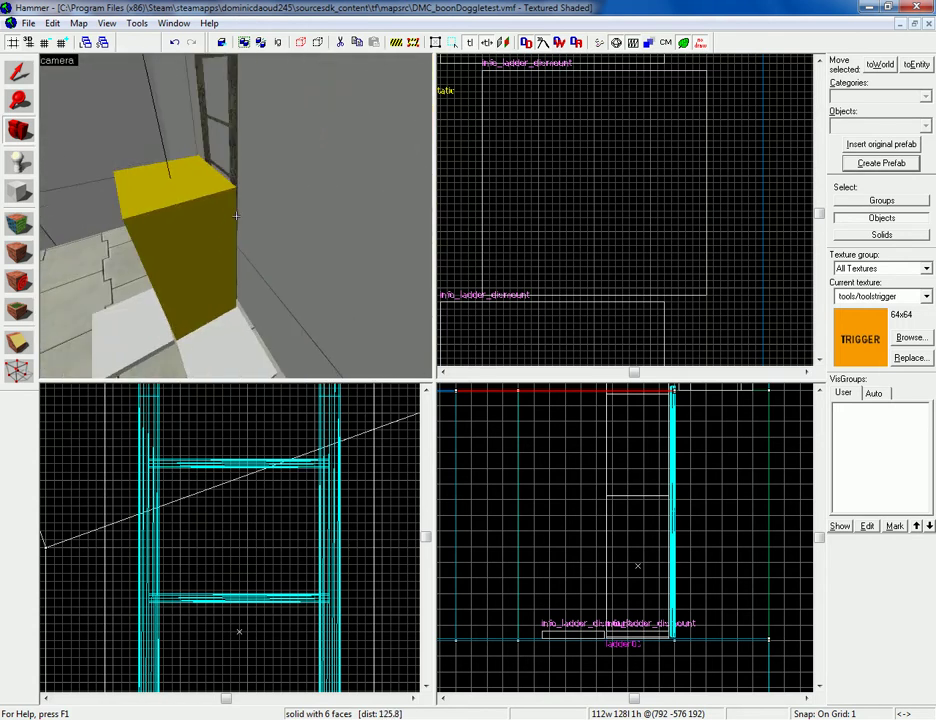
{"action": "key", "text": "a"}
{"action": "key", "text": "w"}
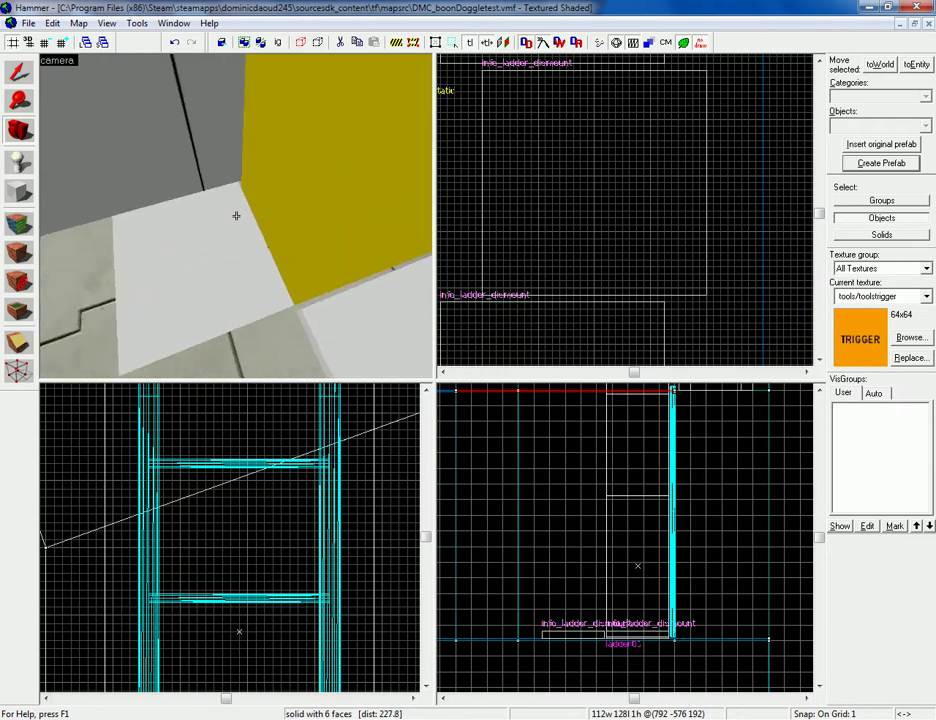
{"action": "key", "text": "s"}
{"action": "key", "text": "w"}
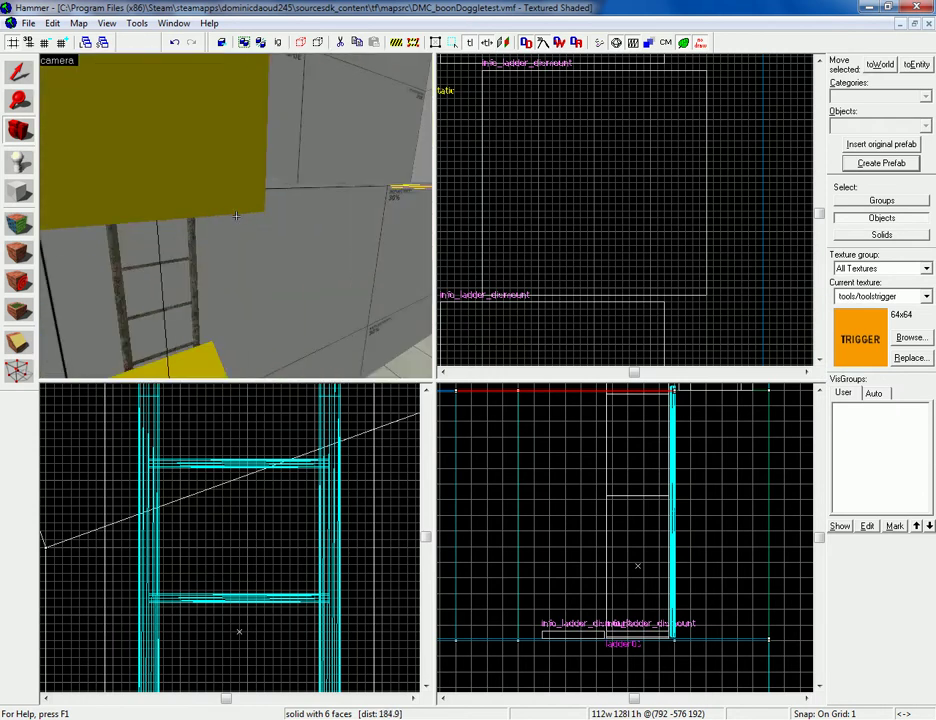
{"action": "key", "text": "s"}
{"action": "key", "text": "w"}
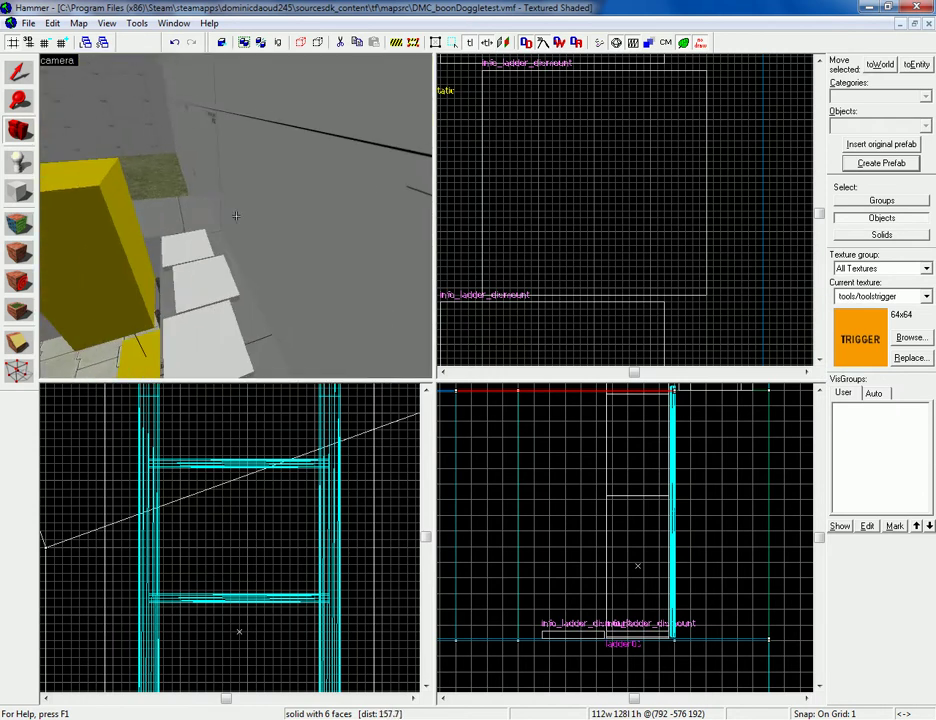
{"action": "key", "text": "a"}
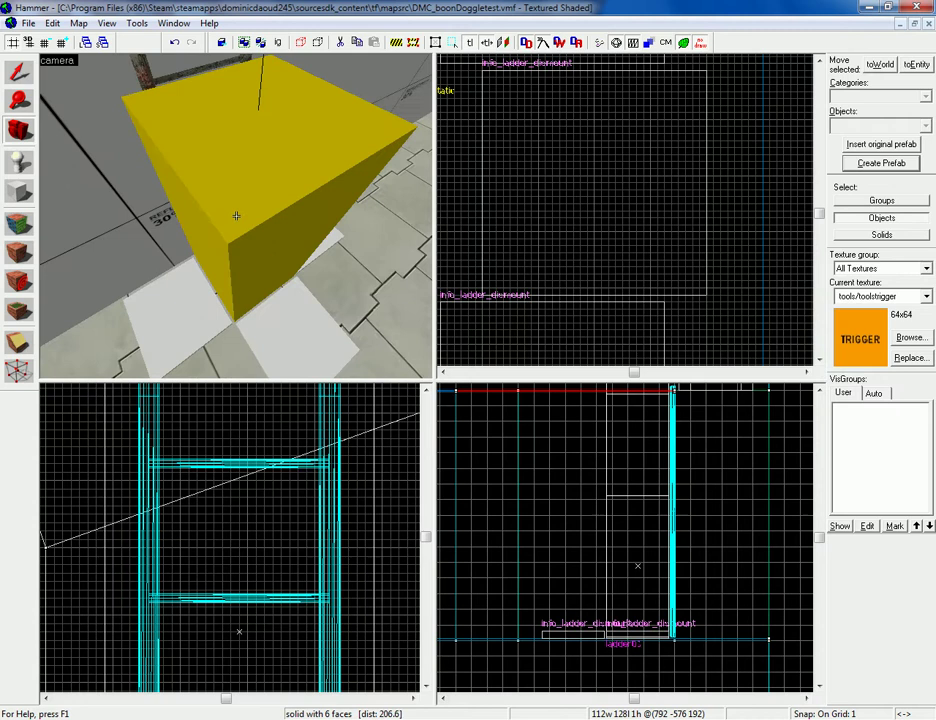
{"action": "key", "text": "w"}
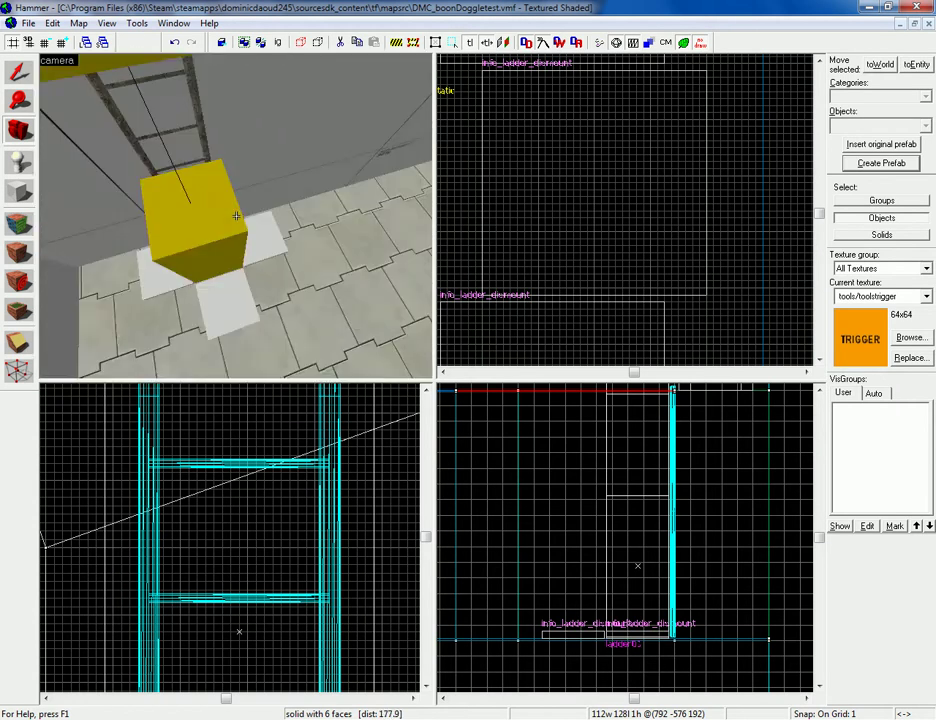
{"action": "key", "text": "a"}
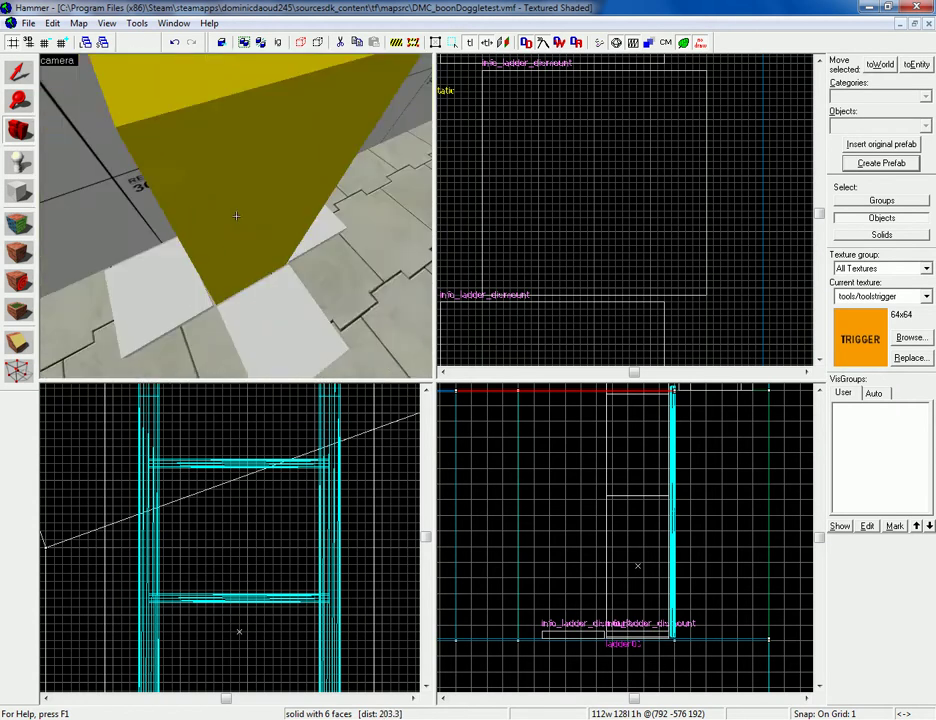
{"action": "key", "text": "s"}
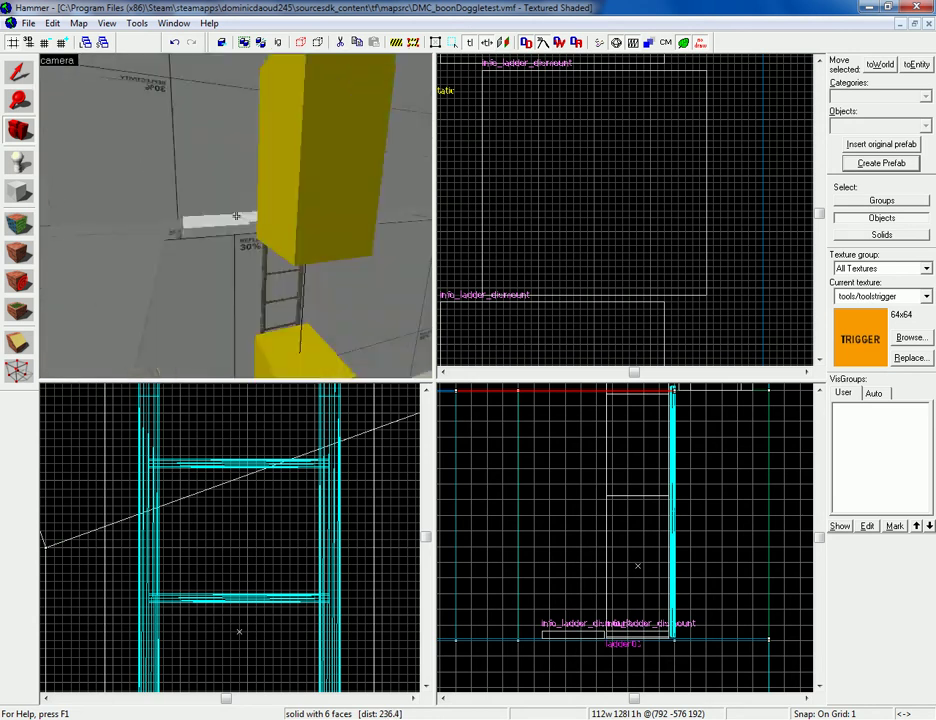
{"action": "key", "text": "w"}
{"action": "key", "text": "s"}
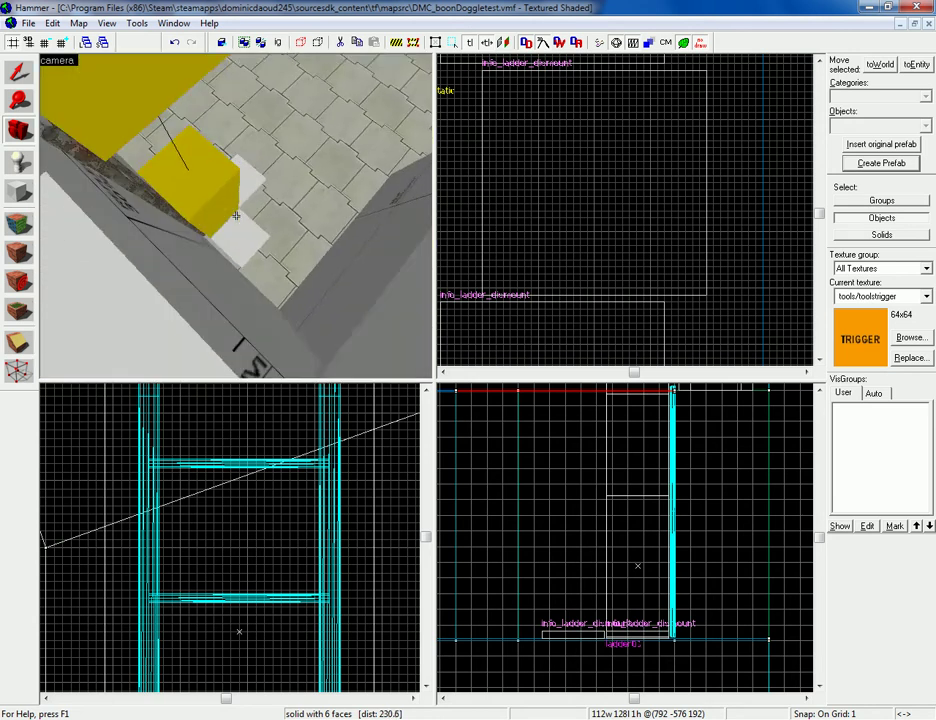
{"action": "key", "text": "w"}
{"action": "key", "text": "d"}
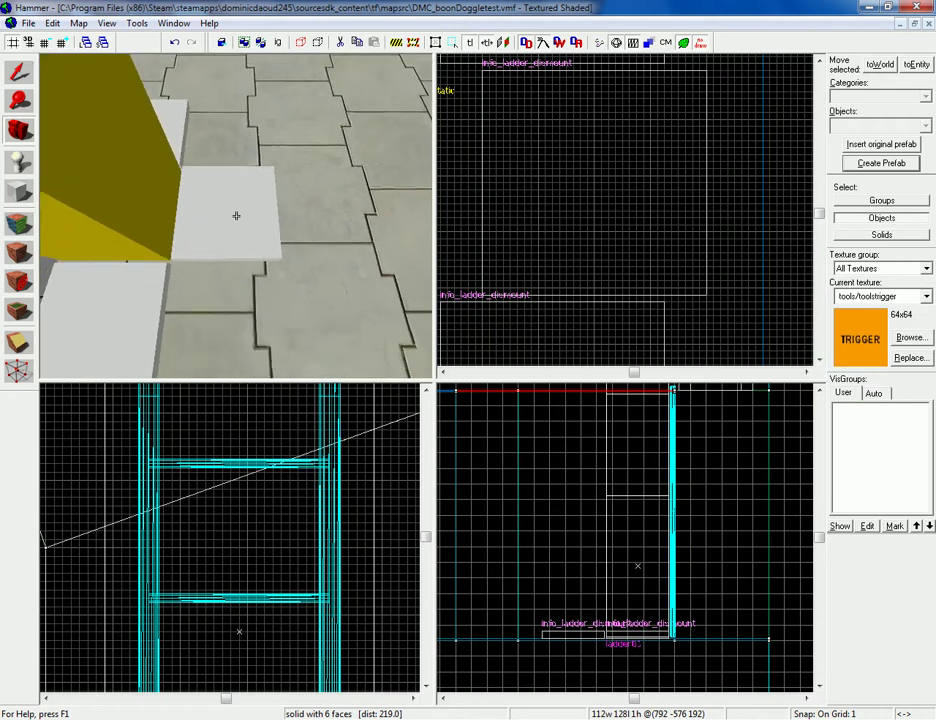
{"action": "key", "text": "a"}
{"action": "key", "text": "d"}
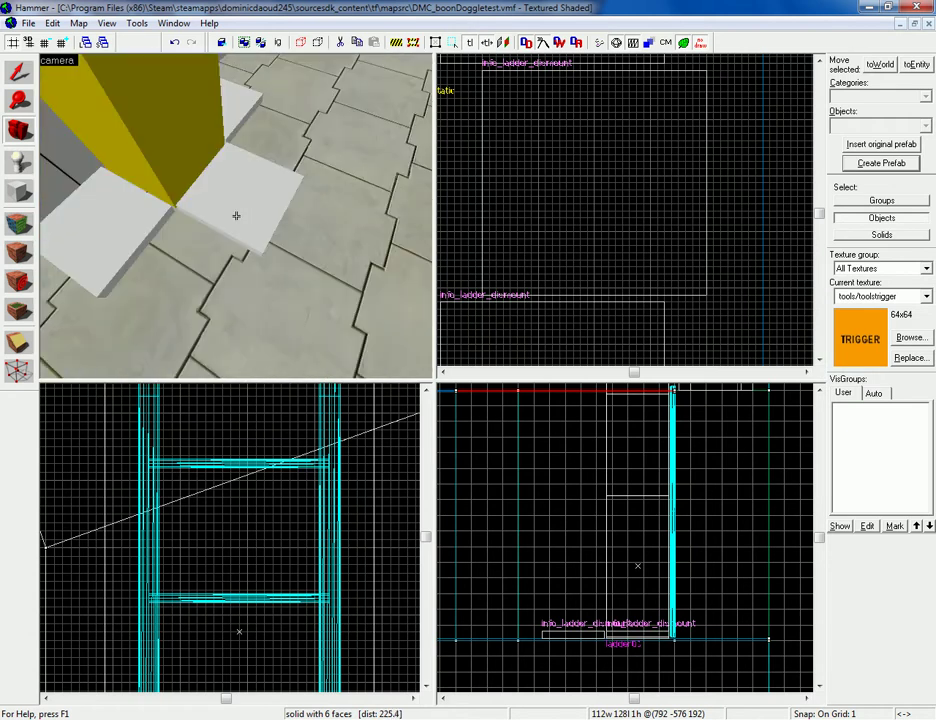
Step: Select the info_ladder_dismount plate on the floor in front of the ladder and inspect its placement
{"action": "left_click", "coordinate": [19, 75]}
{"action": "left_click", "coordinate": [238, 209]}
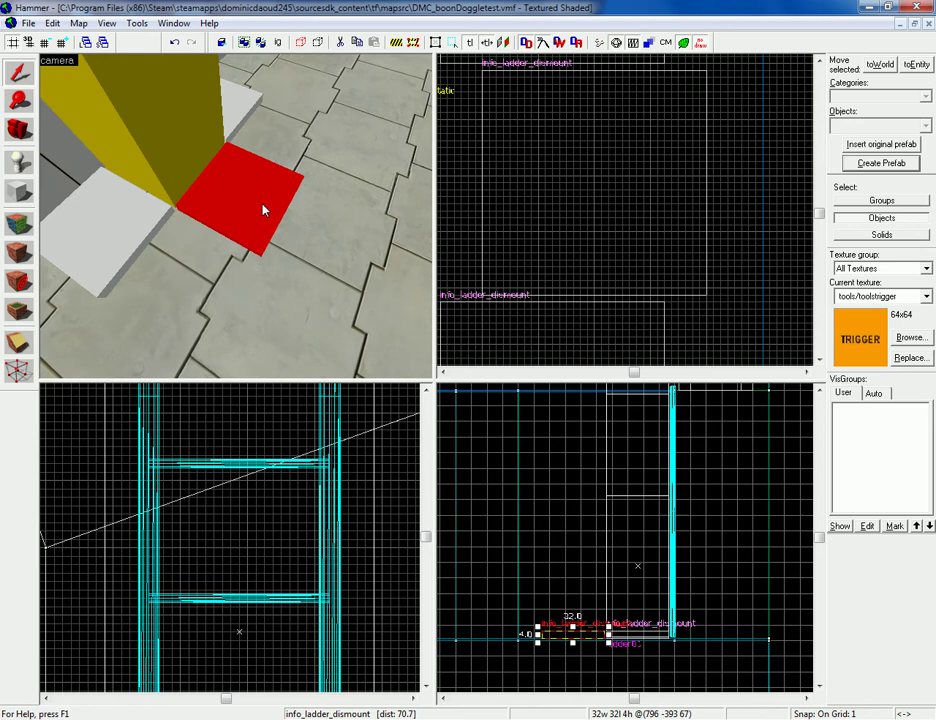
{"action": "left_click", "coordinate": [19, 130]}
{"action": "key", "text": "s"}
{"action": "left_click_drag", "start_coordinate": [200, 195], "coordinate": [237, 215]}
{"action": "key", "text": "s"}
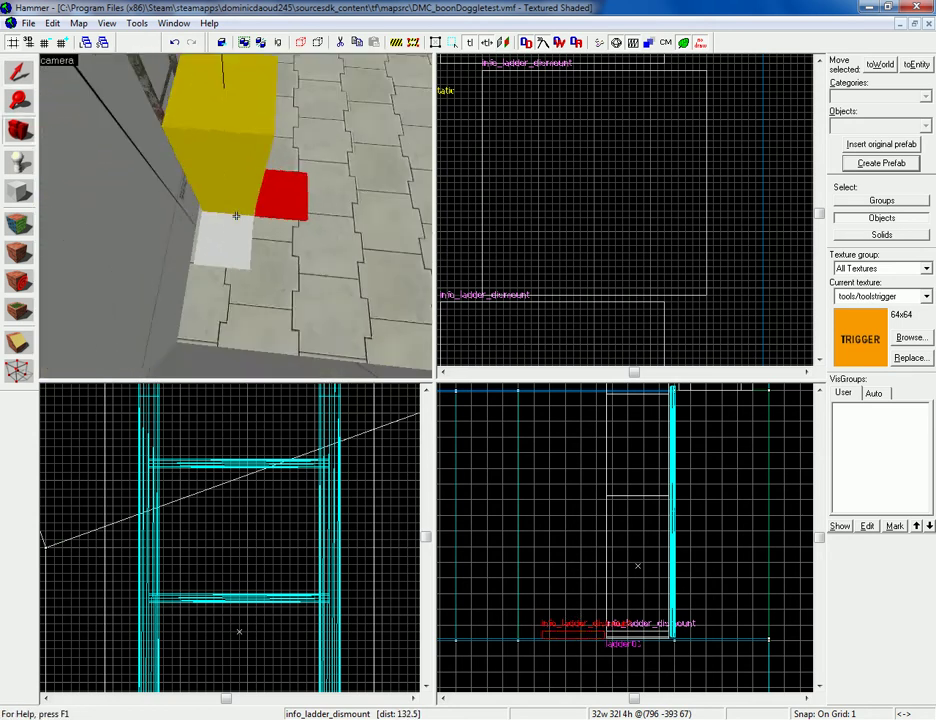
{"action": "key", "text": "z"}
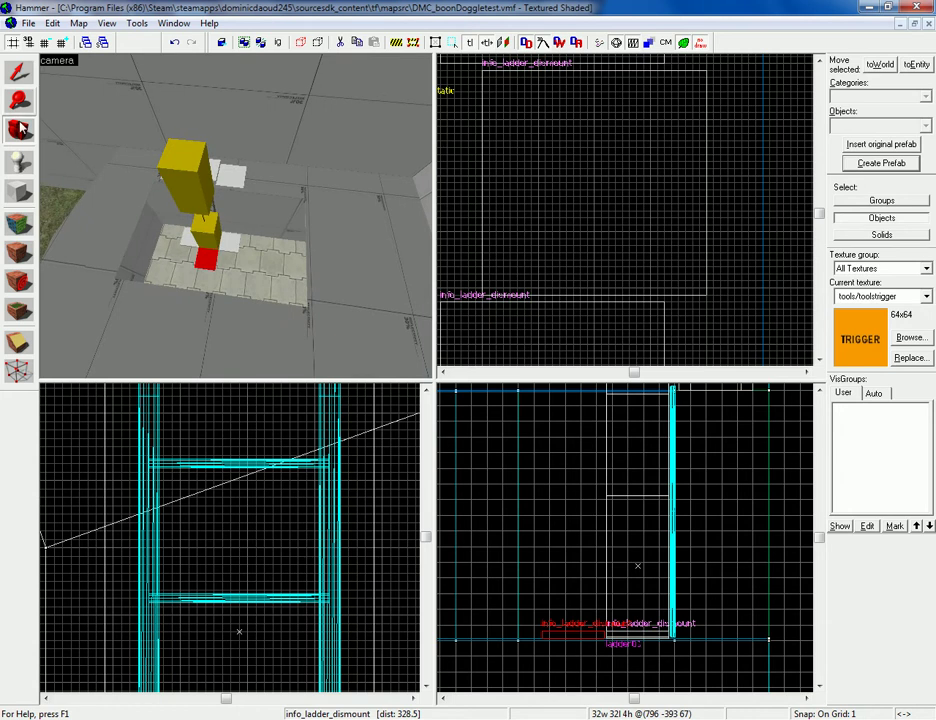
Step: Set the Block tool's object to the custom ladder prefab in the Prefabs category
{"action": "left_click", "coordinate": [18, 193]}
{"action": "left_click", "coordinate": [926, 125]}
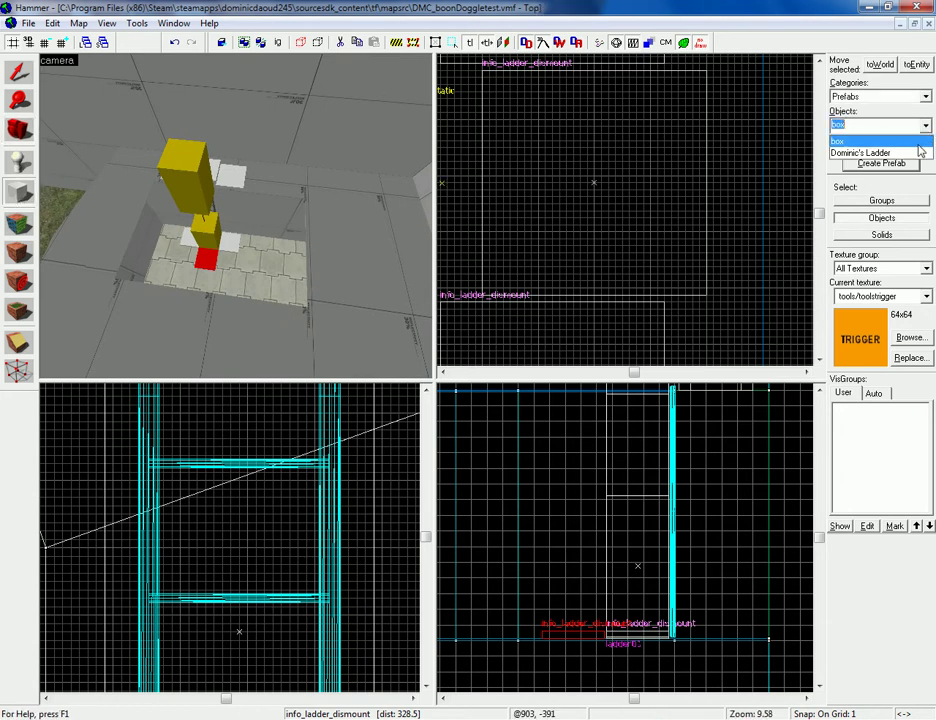
{"action": "left_click", "coordinate": [868, 151]}
{"action": "left_click", "coordinate": [18, 129]}
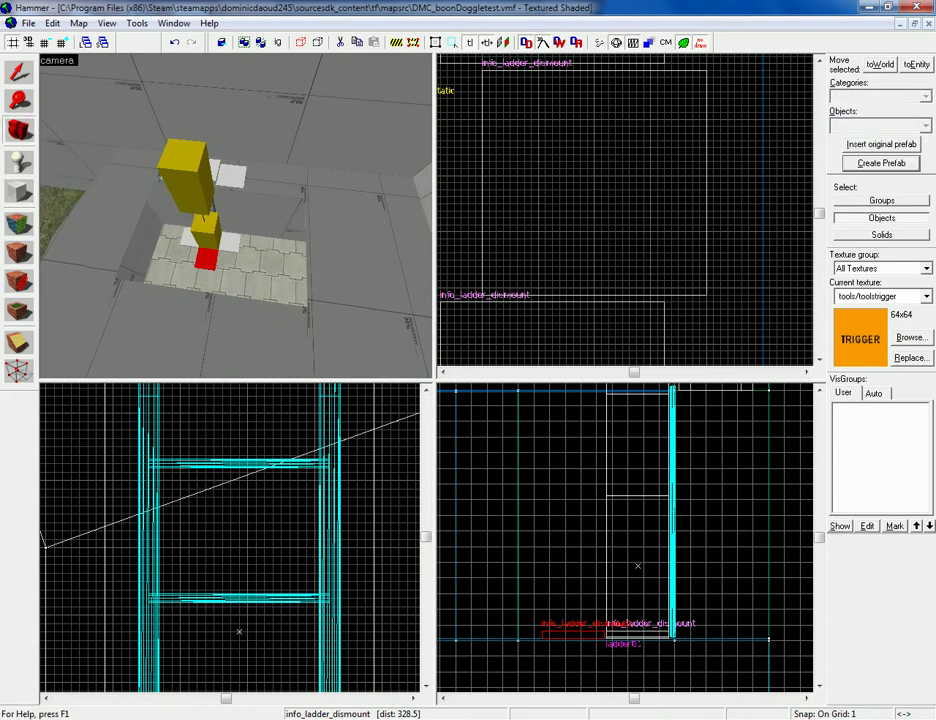
{"action": "key", "text": "z"}
{"action": "key", "text": "w"}
{"action": "right_click_drag", "start_coordinate": [237, 216], "coordinate": [264, 216]}
{"action": "scroll", "coordinate": [237, 216], "scroll_direction": "down", "scroll_amount": 1}
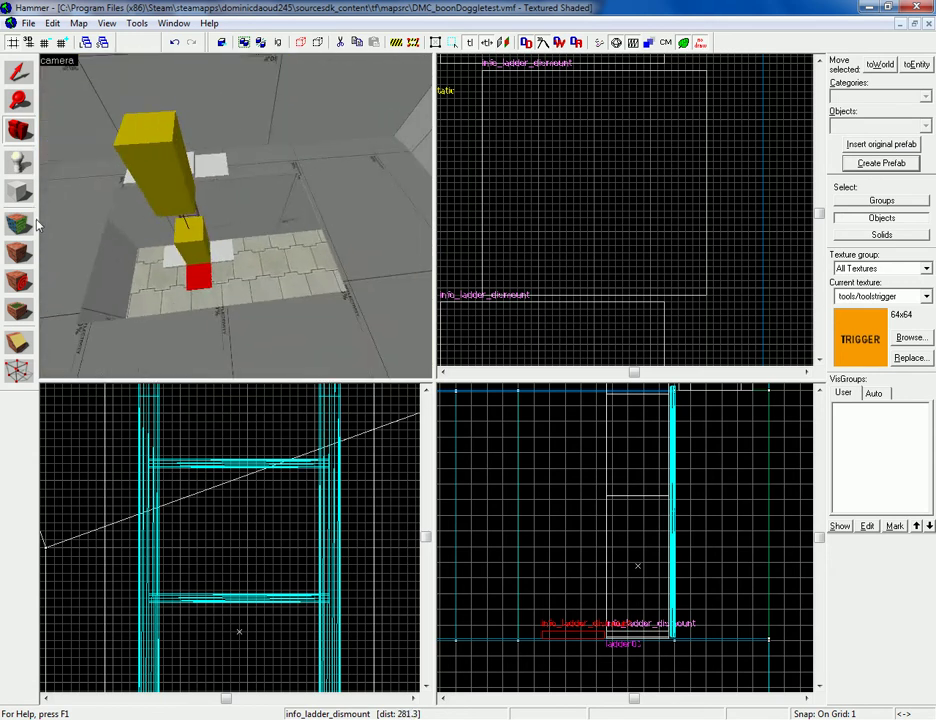
{"action": "scroll", "coordinate": [38, 223], "scroll_direction": "up", "scroll_amount": 1}
Step: Review the Block tool's categories and objects, keeping Prefabs and the custom ladder prefab chosen
{"action": "left_click", "coordinate": [24, 197]}
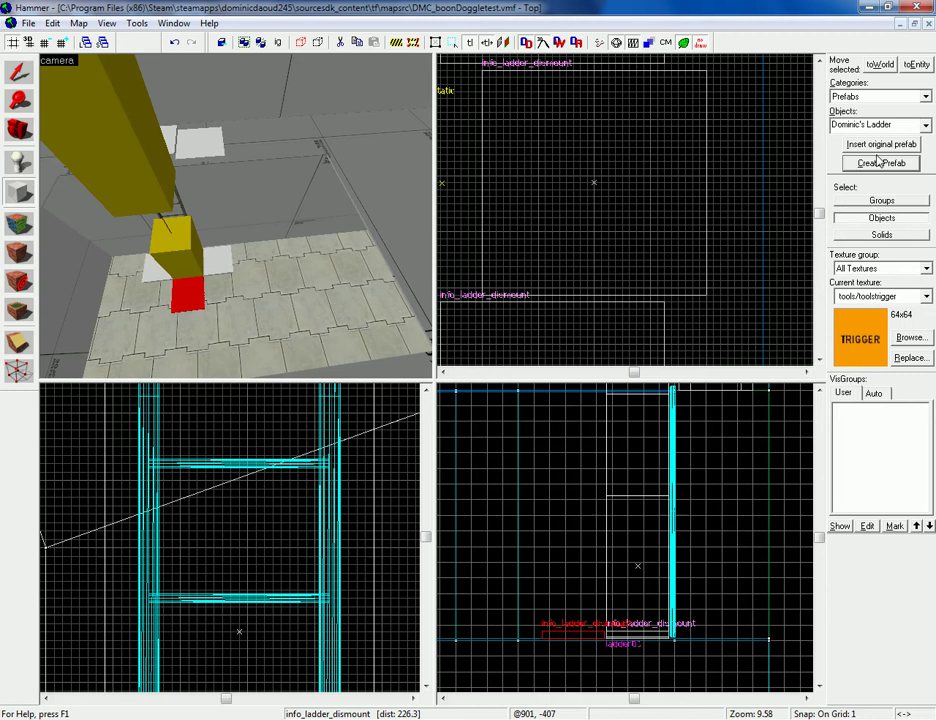
{"action": "left_click", "coordinate": [19, 130]}
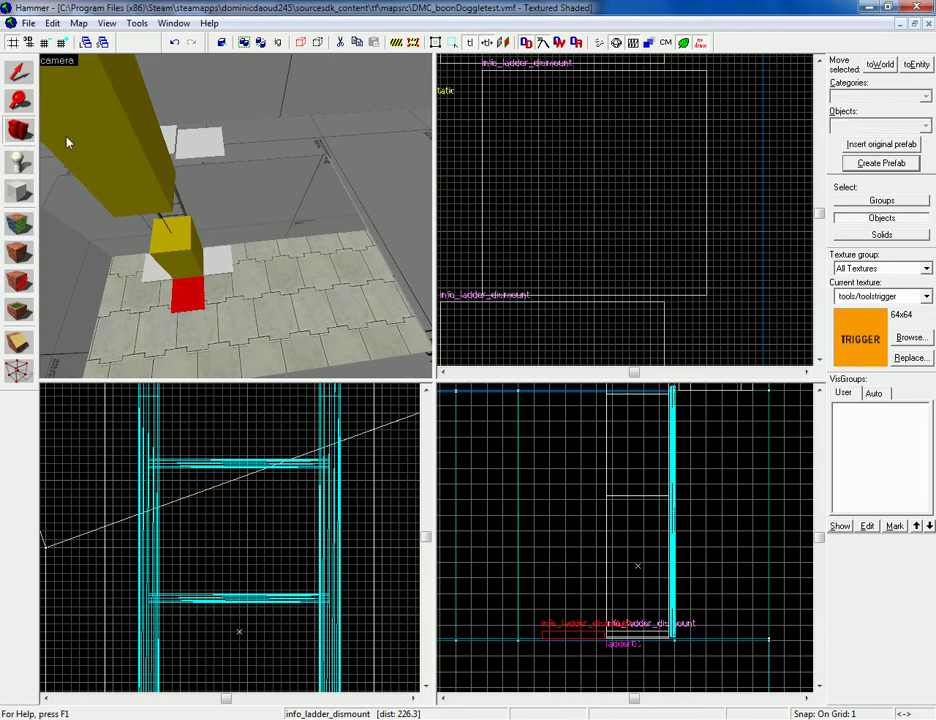
{"action": "left_click", "coordinate": [22, 195]}
{"action": "left_click", "coordinate": [924, 97]}
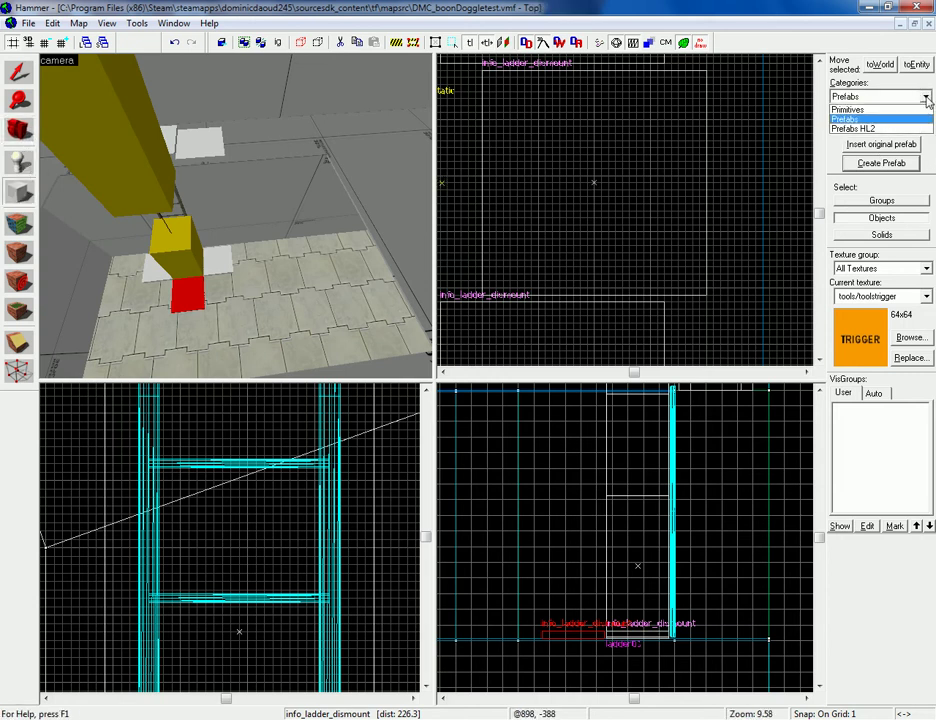
{"action": "left_click", "coordinate": [916, 107]}
{"action": "left_click", "coordinate": [925, 125]}
{"action": "left_click", "coordinate": [916, 137]}
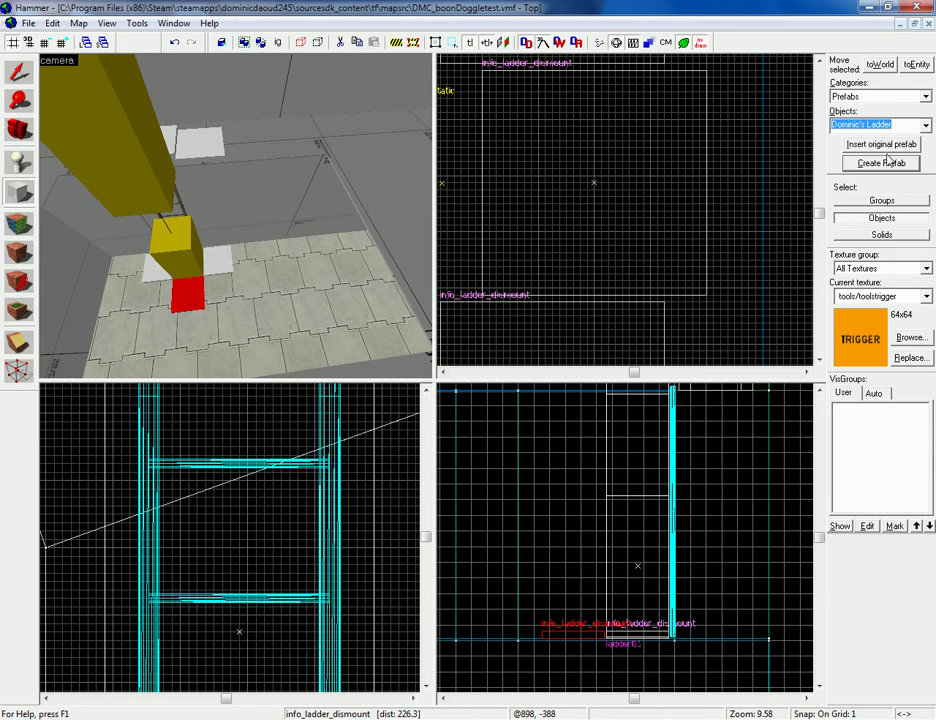
Step: Delete the yellow ladder volumes in front of the ladder model and clear the selection
{"action": "left_click", "coordinate": [22, 132]}
{"action": "left_click_drag", "start_coordinate": [160, 190], "coordinate": [236, 215]}
{"action": "key", "text": "s"}
{"action": "key", "text": "z"}
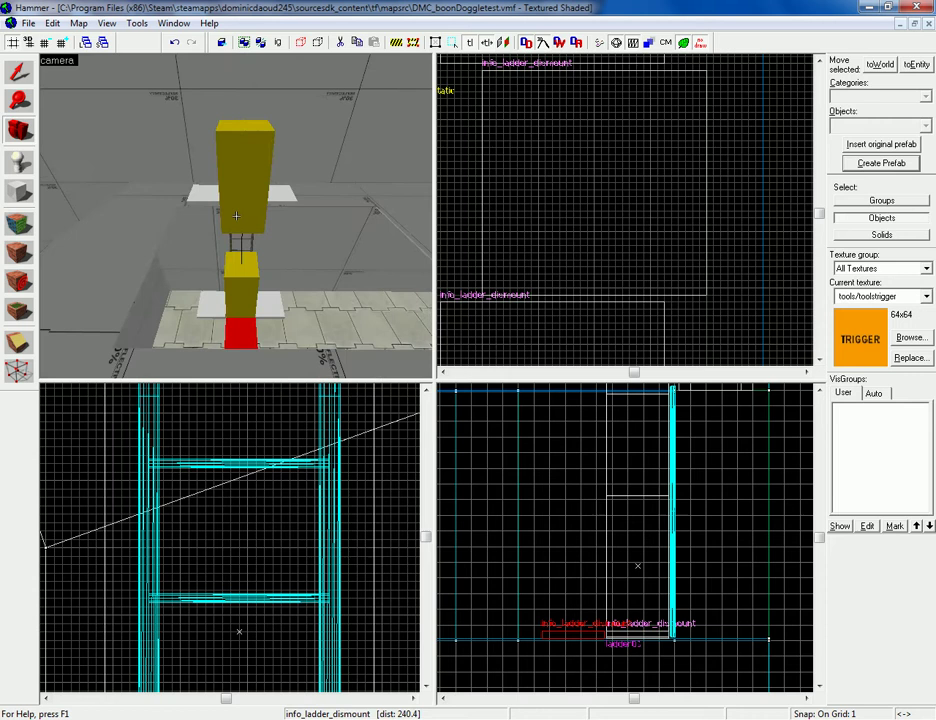
{"action": "key", "text": "w"}
{"action": "left_click", "coordinate": [19, 74]}
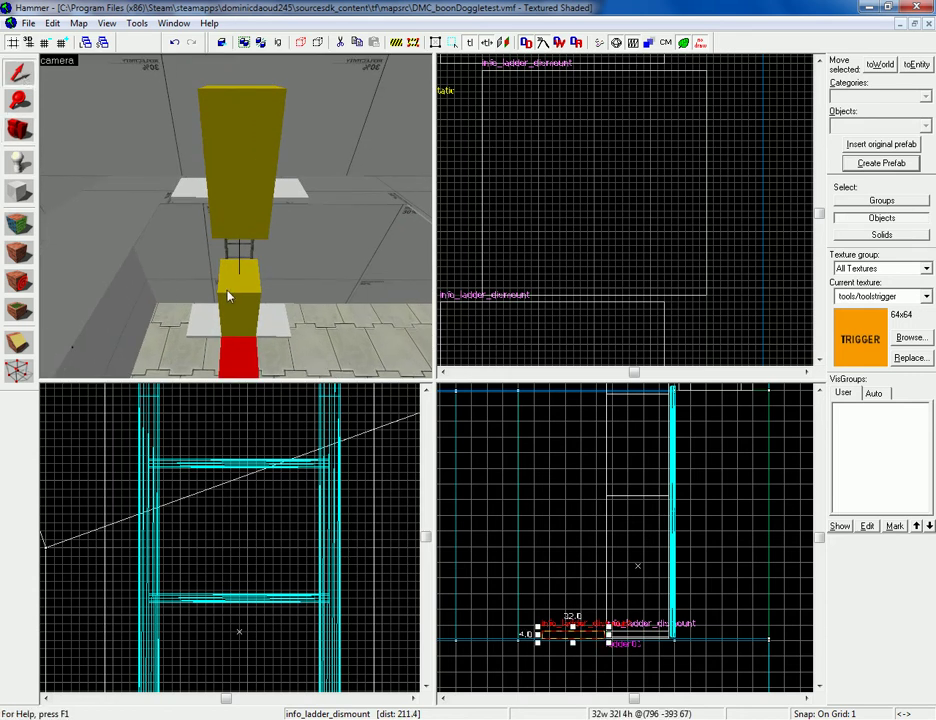
{"action": "left_click", "coordinate": [237, 240]}
{"action": "key", "text": "Escape"}
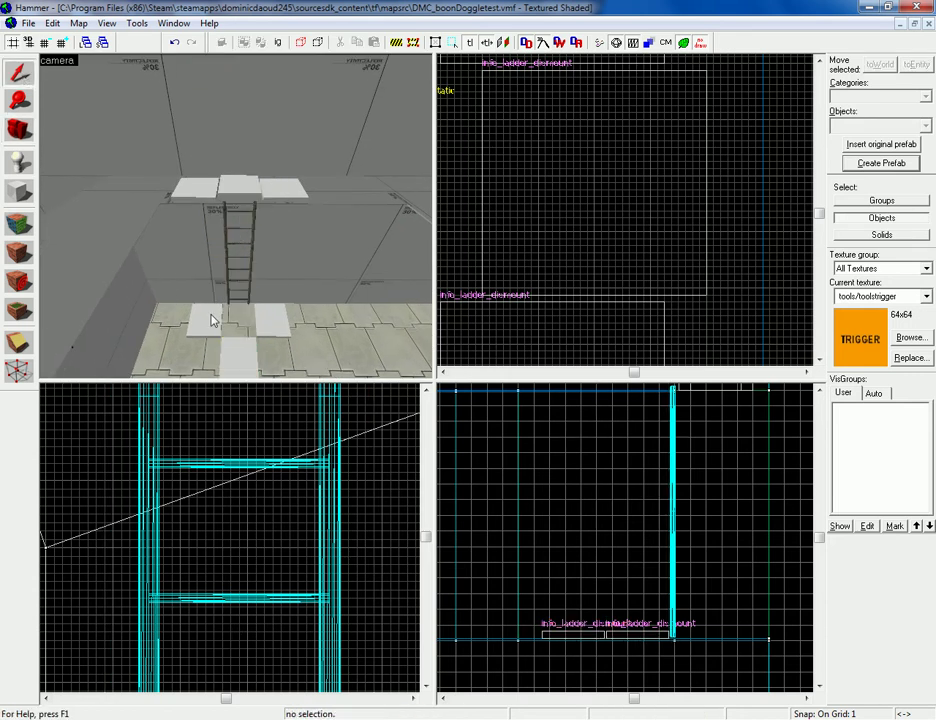
Step: Delete the info_ladder_dismount plates at the foot and at the top of the ladder
{"action": "left_click", "coordinate": [212, 320]}
{"action": "key", "text": "Delete"}
{"action": "left_click", "coordinate": [205, 190]}
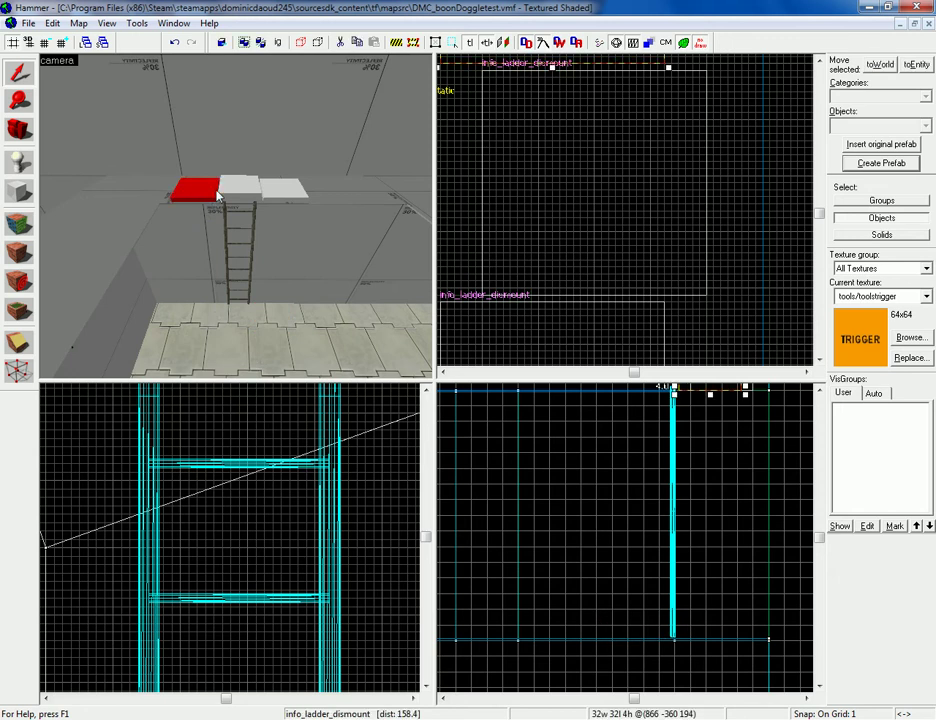
{"action": "key", "text": "Delete"}
{"action": "left_click", "coordinate": [262, 192]}
{"action": "key", "text": "Delete"}
Step: Select the ladder prop_static and bring it into view in the top viewport
{"action": "left_click", "coordinate": [255, 234]}
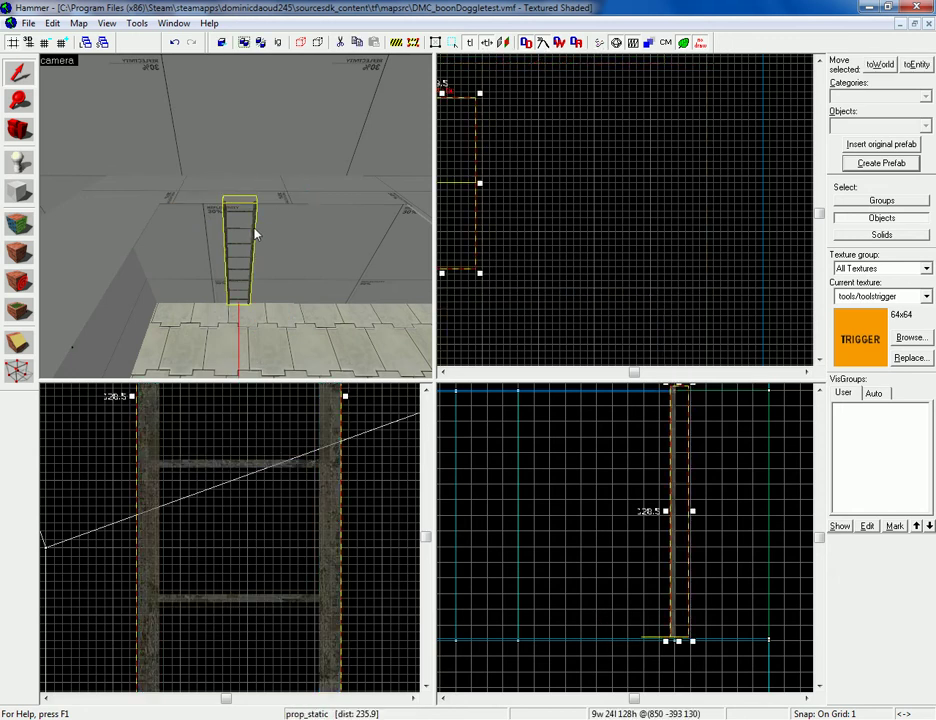
{"action": "scroll", "coordinate": [500, 237], "scroll_direction": "down", "scroll_amount": 1}
{"action": "key", "text": "Left"}
{"action": "scroll", "coordinate": [540, 210], "scroll_direction": "up", "scroll_amount": 3}
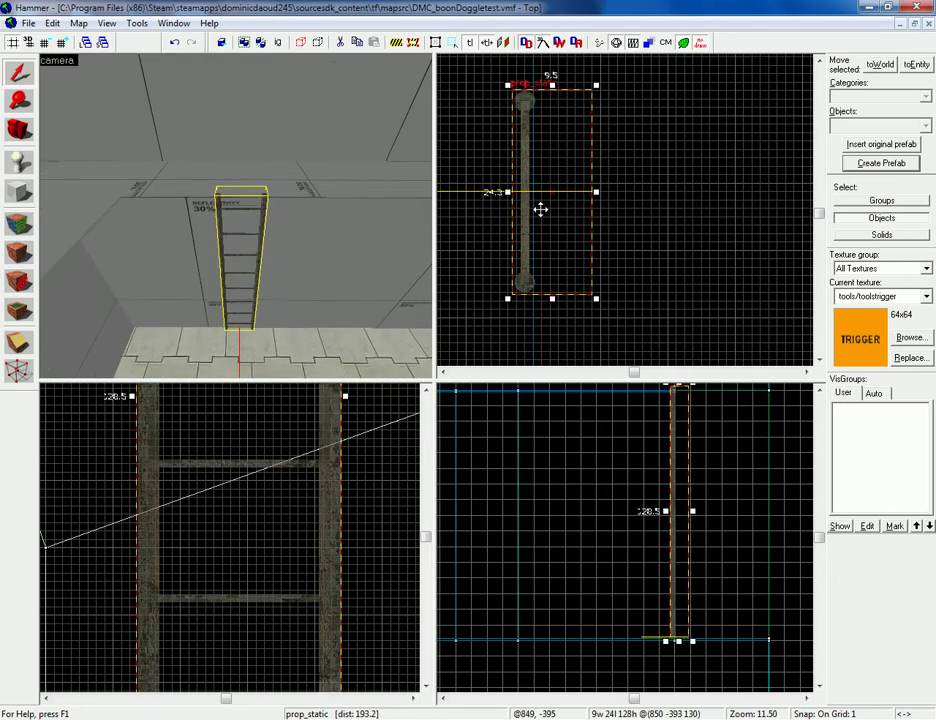
Step: Place an info_player_start point entity centred in front of the ladder prop in the top viewport
{"action": "left_click", "coordinate": [16, 127]}
{"action": "left_click_drag", "start_coordinate": [236, 215], "coordinate": [236, 215]}
{"action": "key", "text": "a"}
{"action": "key", "text": "d"}
{"action": "key", "text": "a"}
{"action": "key", "text": "d"}
{"action": "key", "text": "w"}
{"action": "key", "text": "w"}
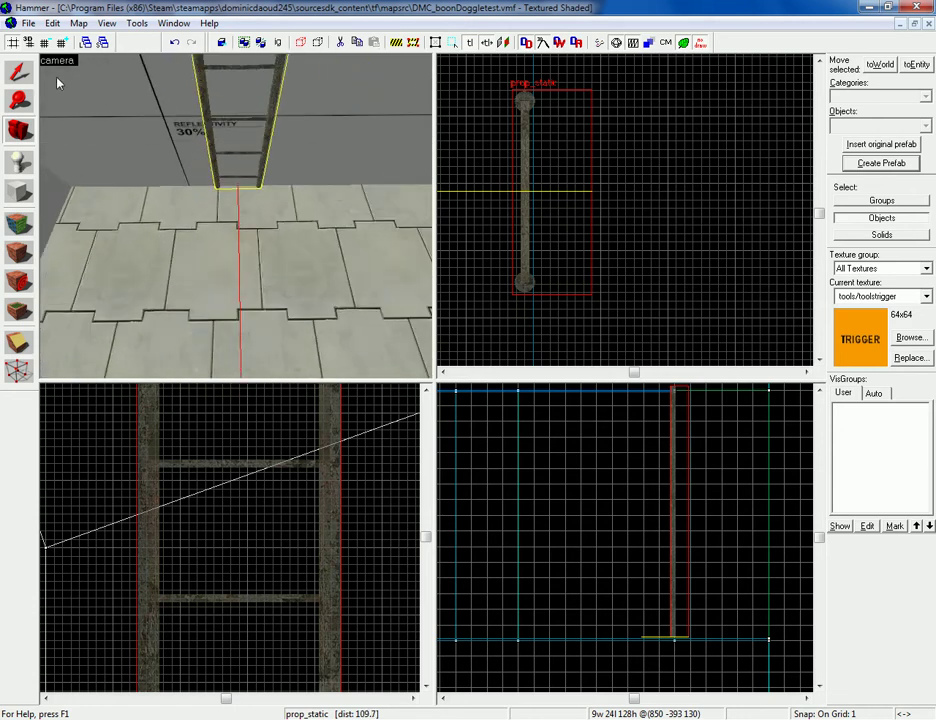
{"action": "left_click", "coordinate": [18, 164]}
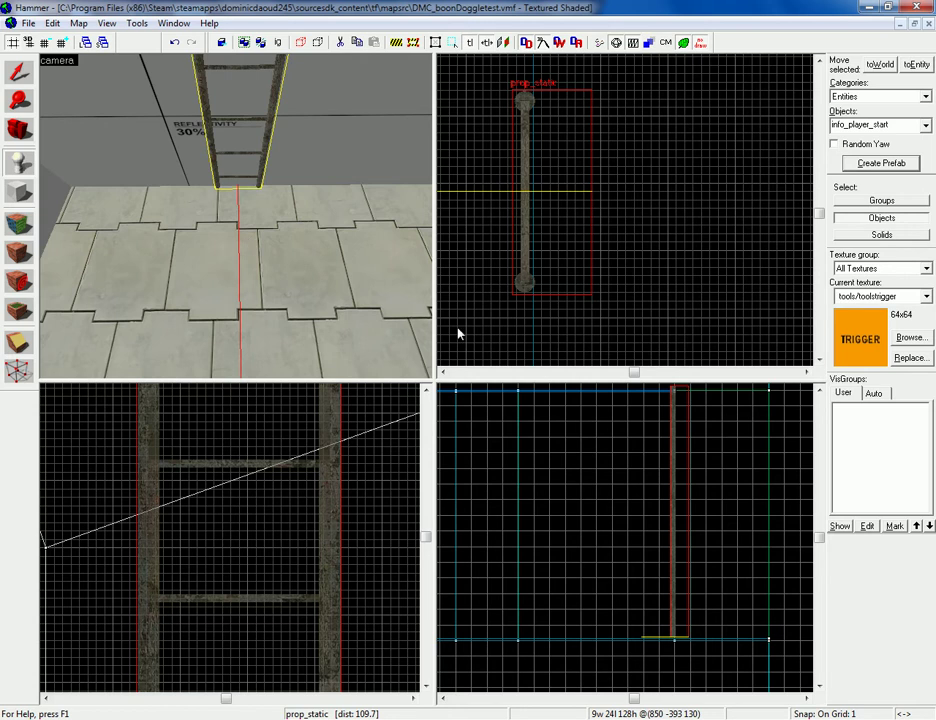
{"action": "scroll", "coordinate": [673, 497], "scroll_direction": "down", "scroll_amount": 2}
{"action": "scroll", "coordinate": [619, 221], "scroll_direction": "down", "scroll_amount": 4}
{"action": "scroll", "coordinate": [621, 201], "scroll_direction": "up", "scroll_amount": 4}
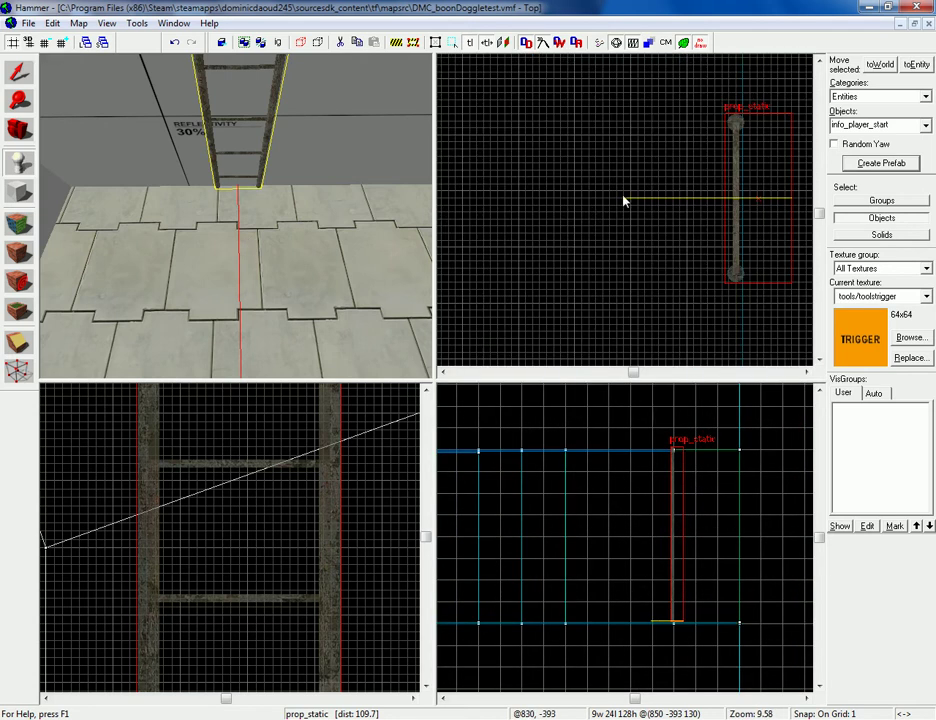
{"action": "left_click", "coordinate": [623, 201]}
{"action": "right_click", "coordinate": [623, 201]}
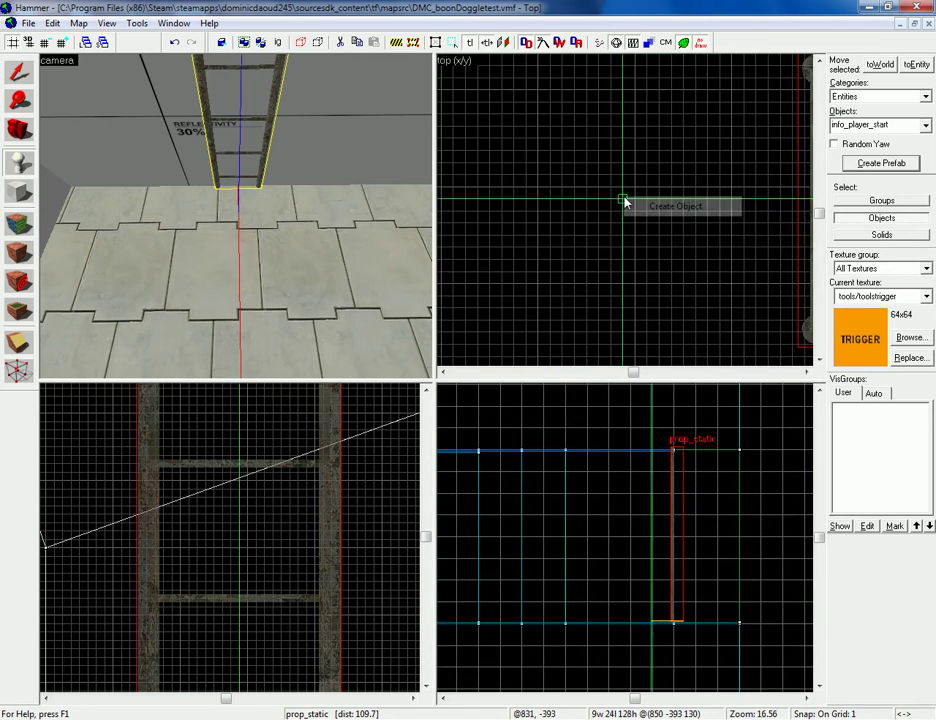
{"action": "left_click", "coordinate": [636, 210]}
Step: Change the class of the new point entity to func_useableladder
{"action": "double_click", "coordinate": [636, 213]}
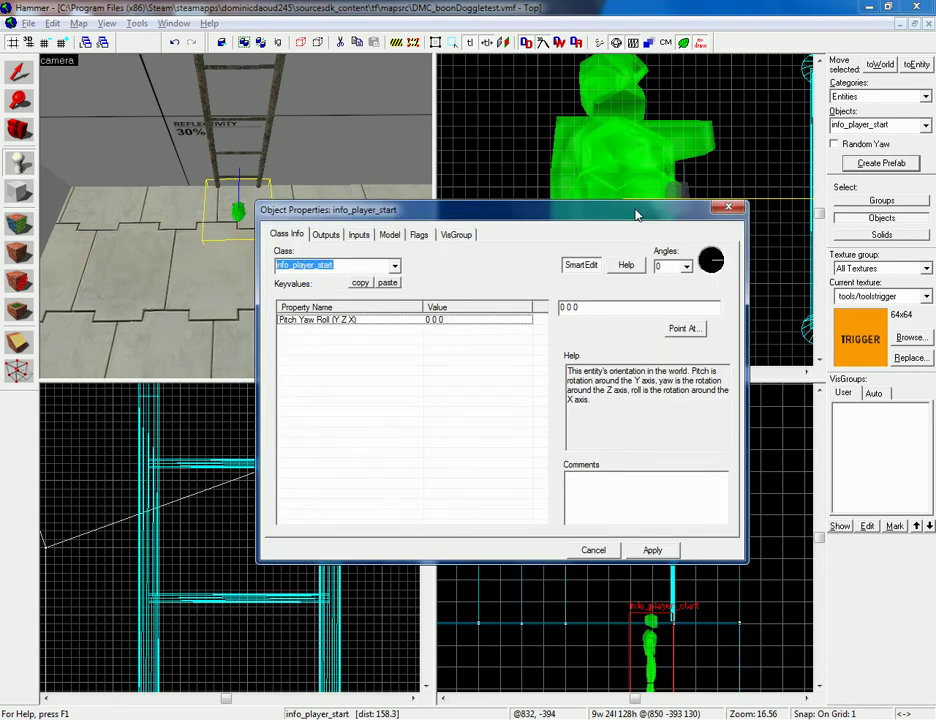
{"action": "type", "text": "inf"}
{"action": "type", "text": "o_yo"}
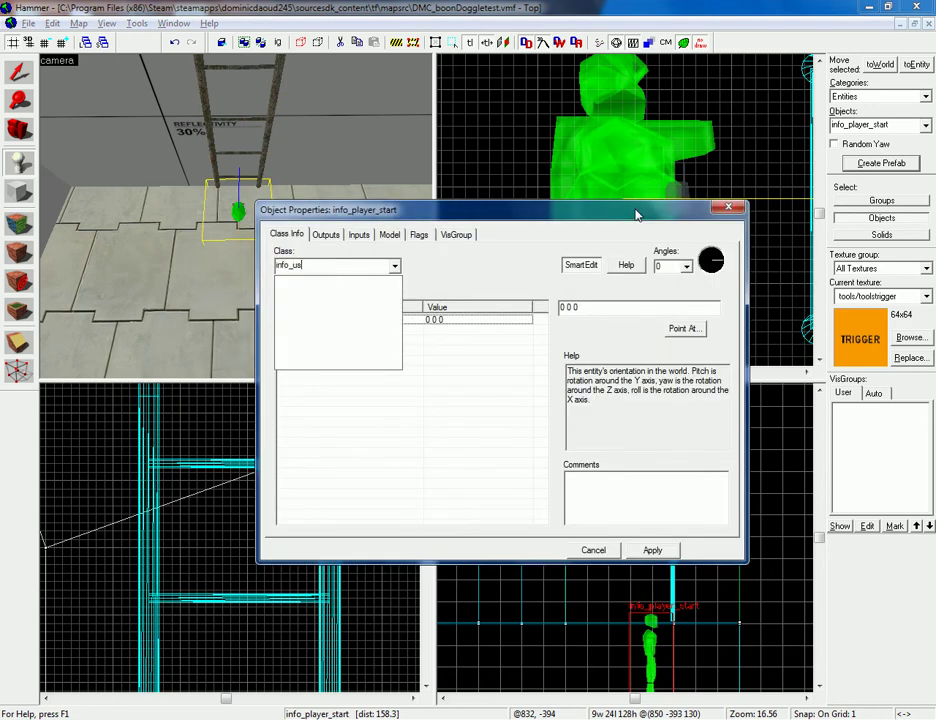
{"action": "key", "text": "BackSpace"}
{"action": "key", "text": "BackSpace"}
{"action": "key", "text": "BackSpace"}
{"action": "type", "text": "adde"}
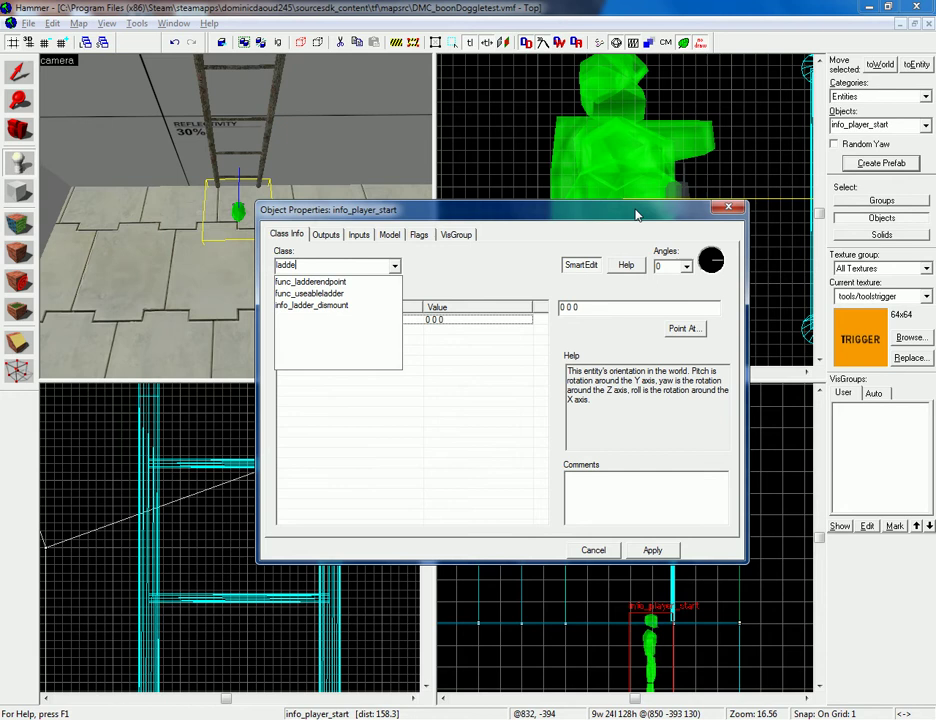
{"action": "type", "text": "r"}
{"action": "left_click", "coordinate": [365, 296]}
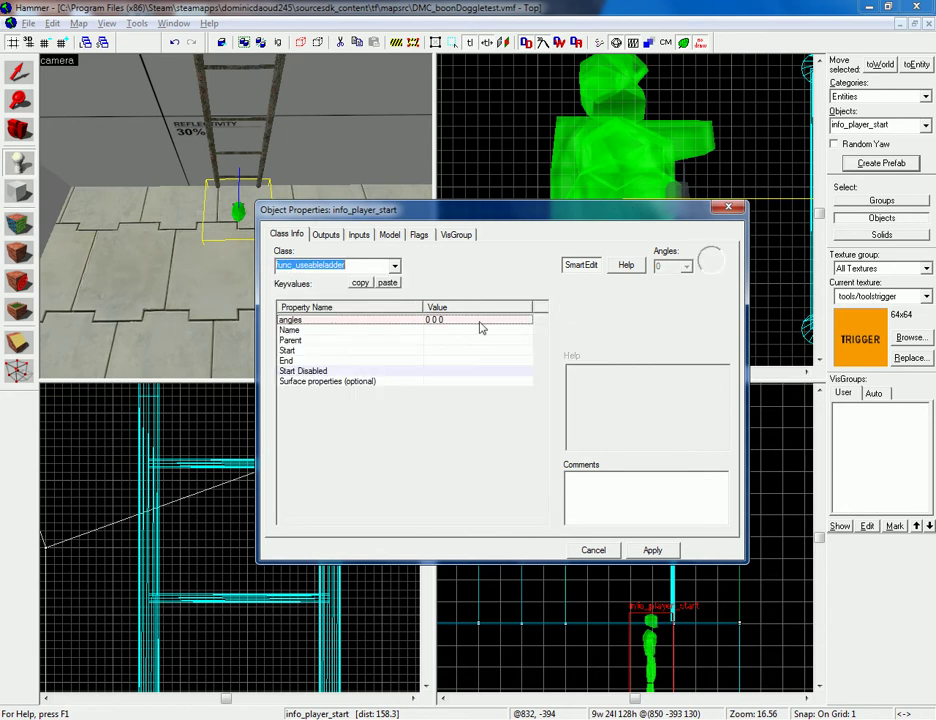
{"action": "left_click", "coordinate": [662, 552]}
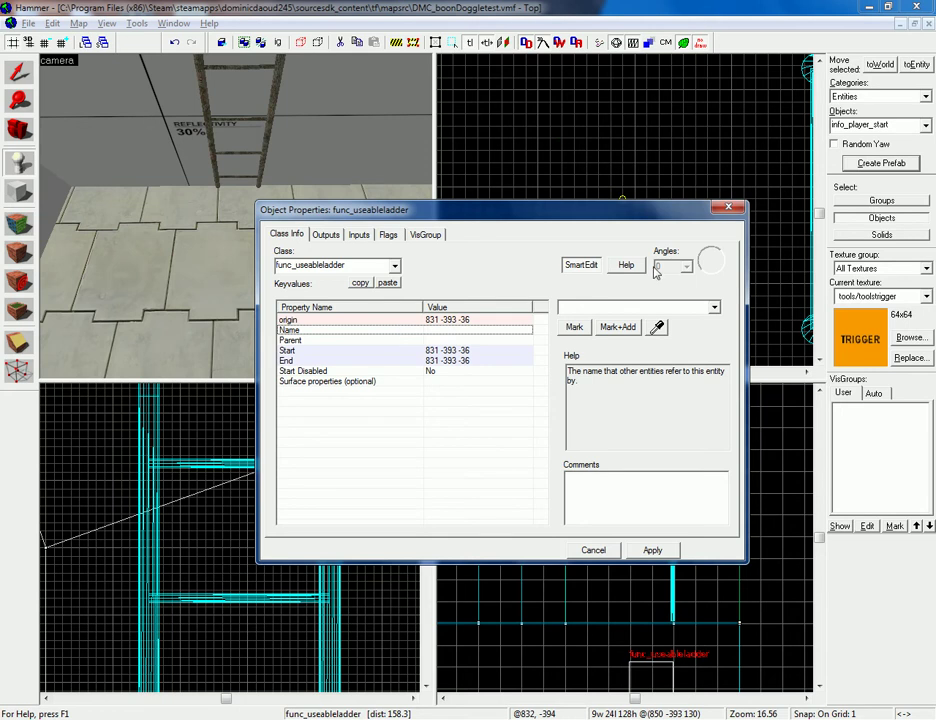
Step: Name the func_useableladder entity ladder01 and close its properties
{"action": "type", "text": "ladder01"}
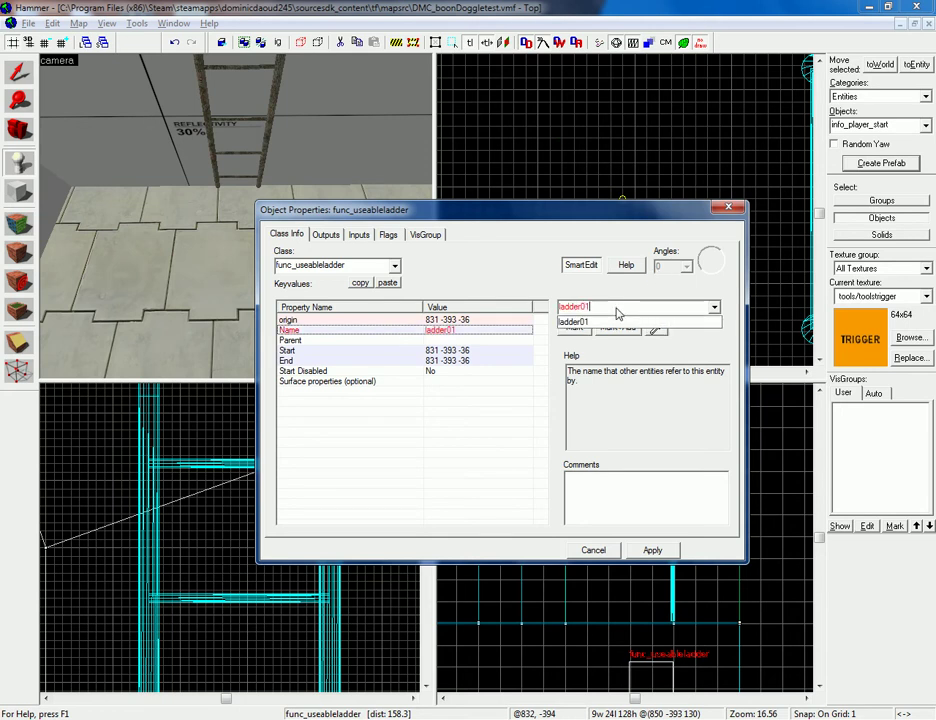
{"action": "left_click", "coordinate": [660, 550]}
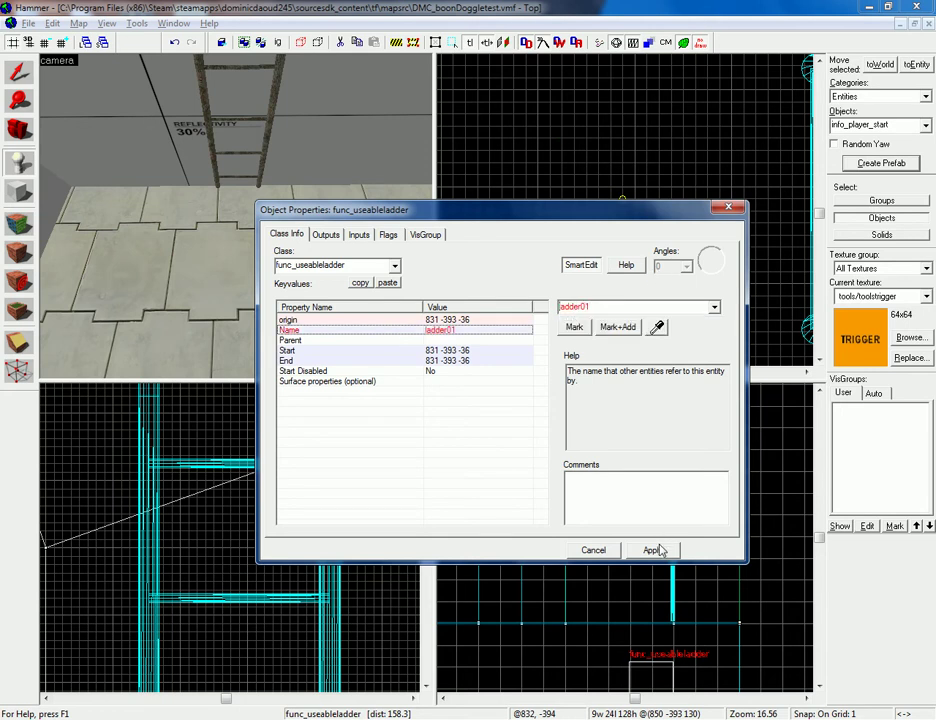
{"action": "left_click", "coordinate": [660, 550]}
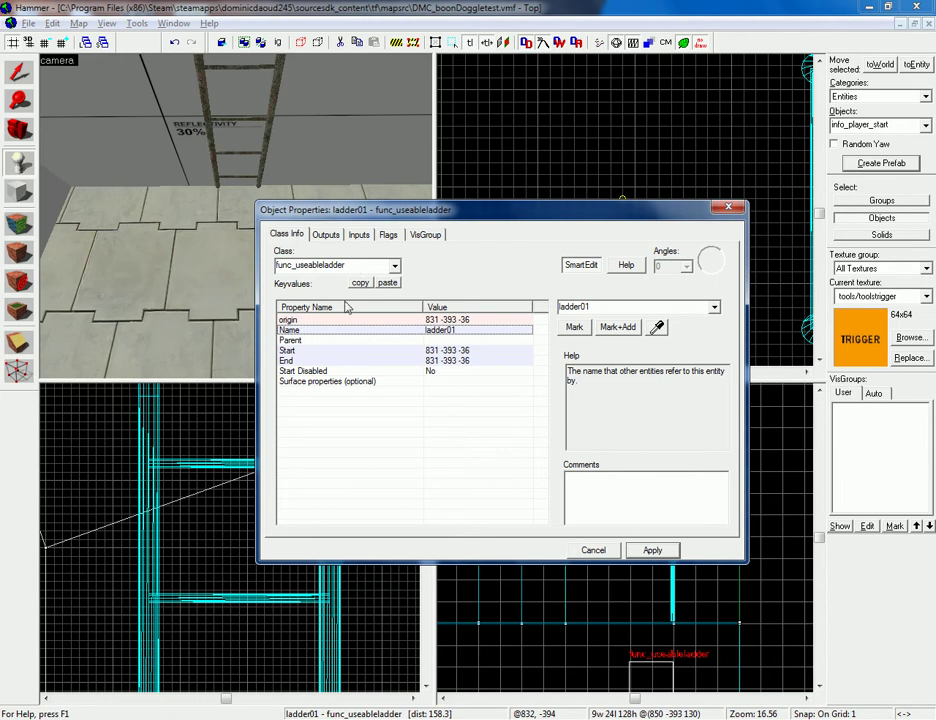
{"action": "left_click", "coordinate": [388, 235]}
{"action": "left_click", "coordinate": [300, 235]}
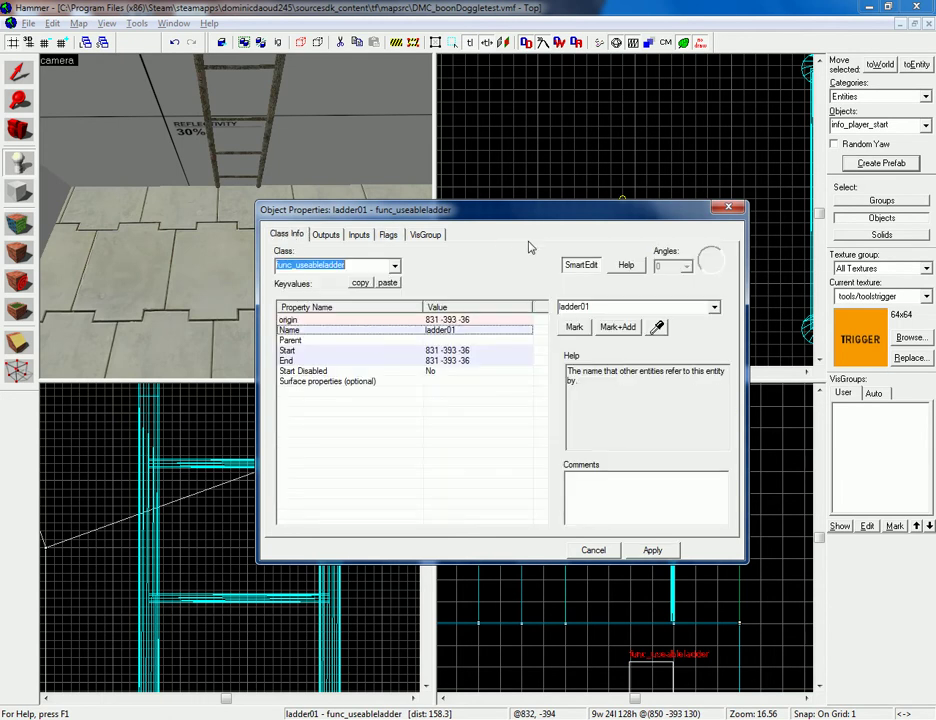
{"action": "left_click", "coordinate": [729, 209]}
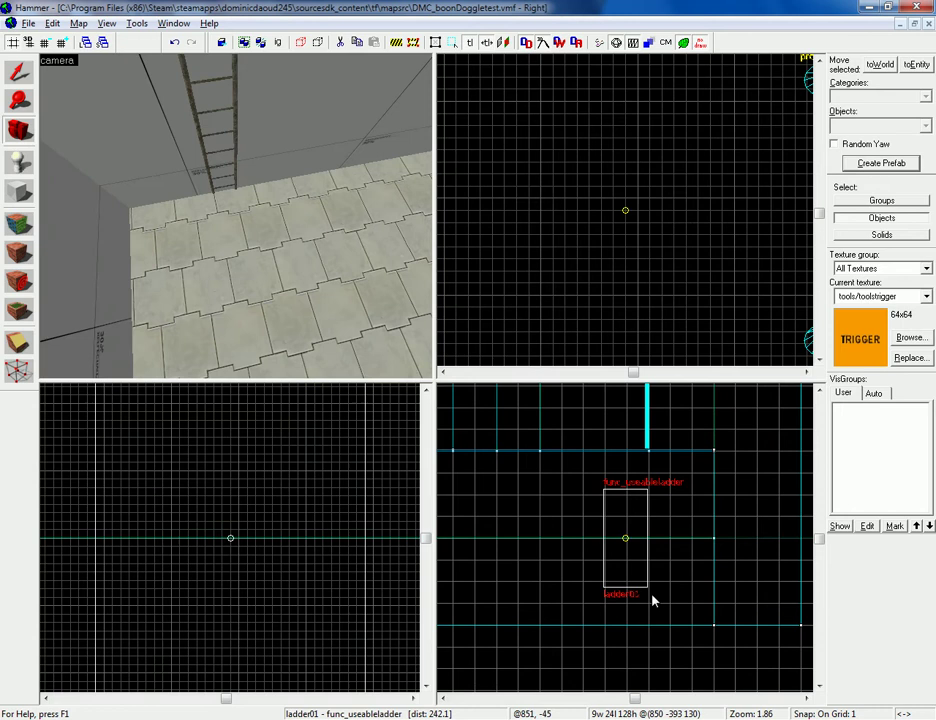
Step: Move the ladder01 volume up to the foot of the ladder model, leaving a small gap in front of it, centred at 829 -393 101
{"action": "left_click", "coordinate": [18, 78]}
{"action": "left_click", "coordinate": [616, 545]}
{"action": "left_click_drag", "start_coordinate": [616, 545], "coordinate": [635, 427]}
{"action": "scroll", "coordinate": [635, 427], "scroll_direction": "up", "scroll_amount": 10}
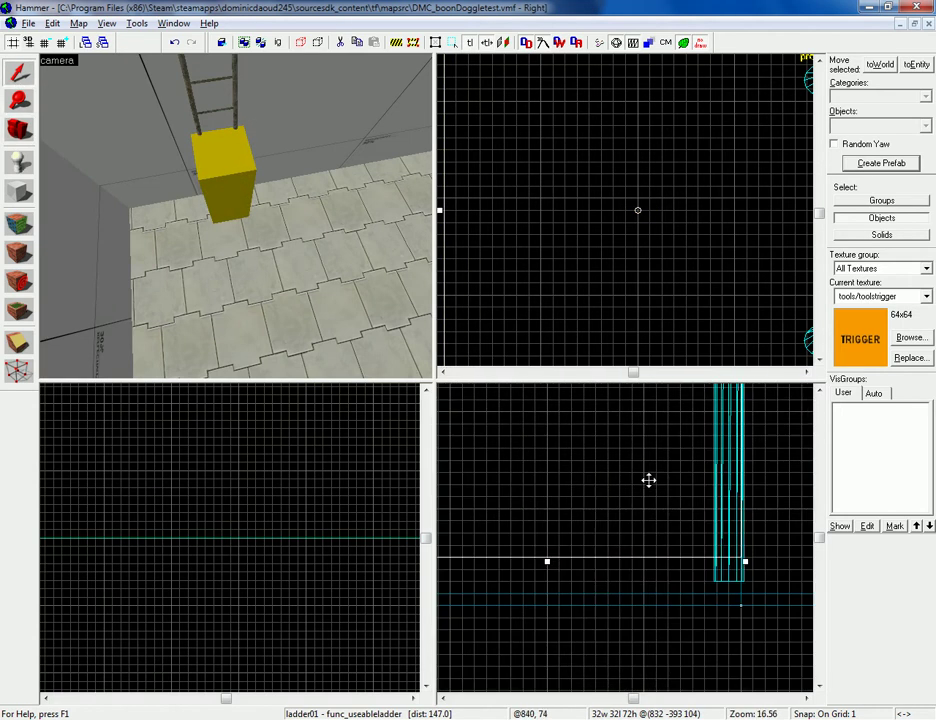
{"action": "left_click_drag", "start_coordinate": [621, 514], "coordinate": [617, 514]}
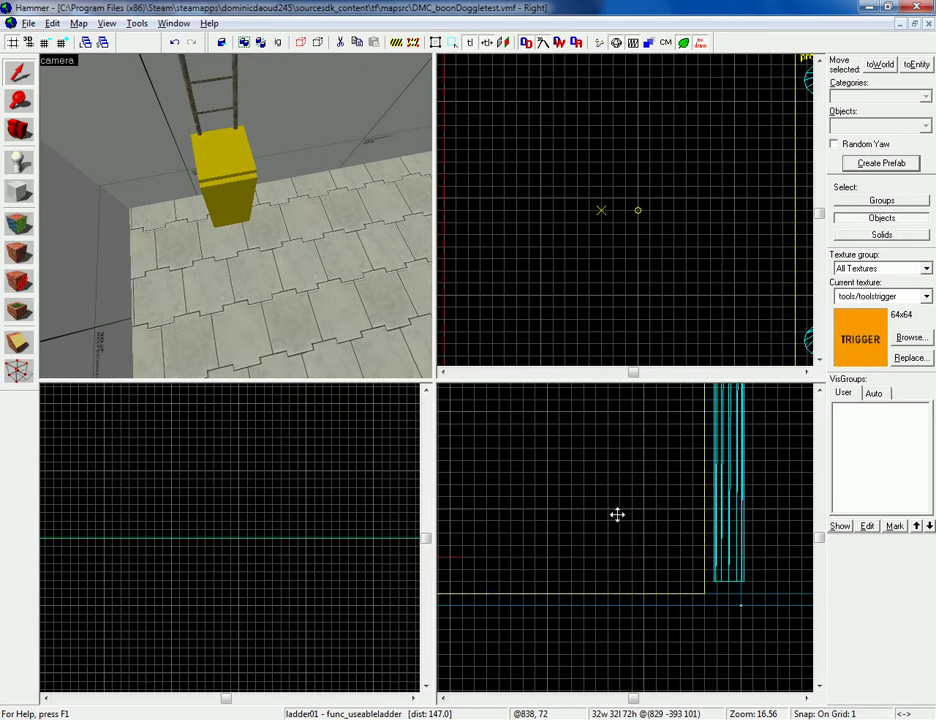
Step: Raise the ladder01 volume one unit so its base is level with the bottom of the ladder model
{"action": "left_click", "coordinate": [27, 137]}
{"action": "left_click_drag", "start_coordinate": [150, 185], "coordinate": [236, 215]}
{"action": "left_click", "coordinate": [14, 73]}
{"action": "scroll", "coordinate": [580, 81], "scroll_direction": "down", "scroll_amount": 4}
{"action": "key", "text": "Right"}
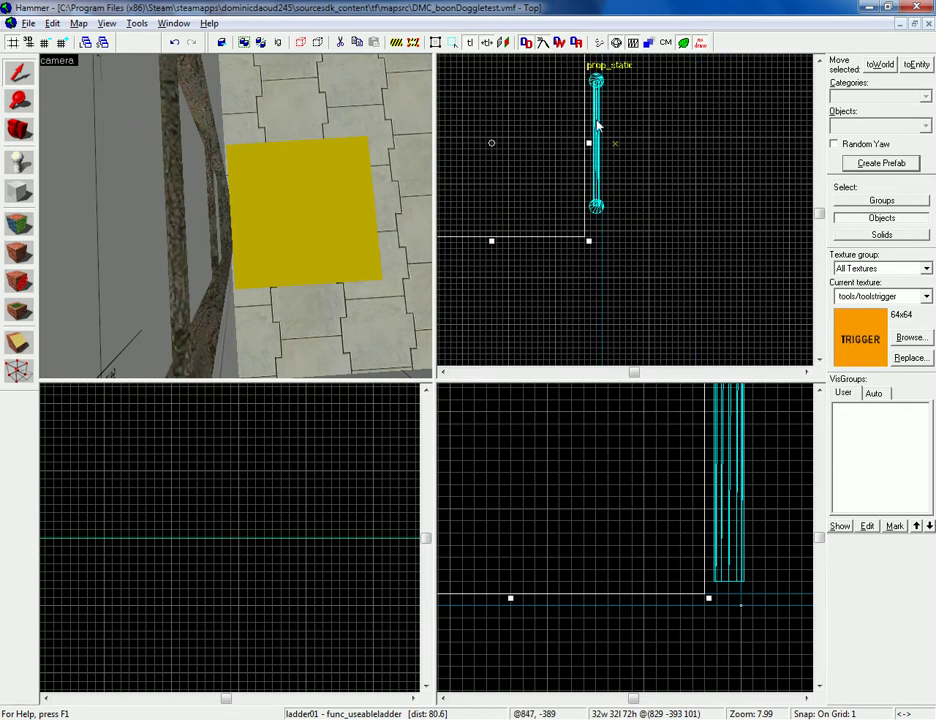
{"action": "key", "text": "Up"}
{"action": "scroll", "coordinate": [601, 218], "scroll_direction": "up", "scroll_amount": 3}
{"action": "scroll", "coordinate": [603, 222], "scroll_direction": "up", "scroll_amount": 5}
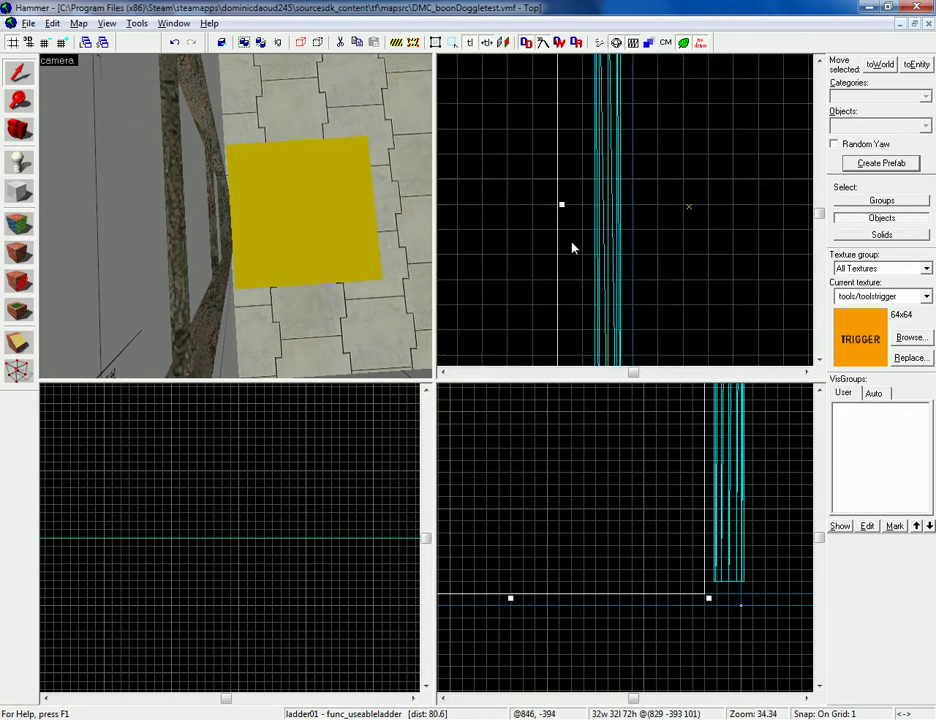
{"action": "left_click_drag", "start_coordinate": [580, 244], "coordinate": [539, 245]}
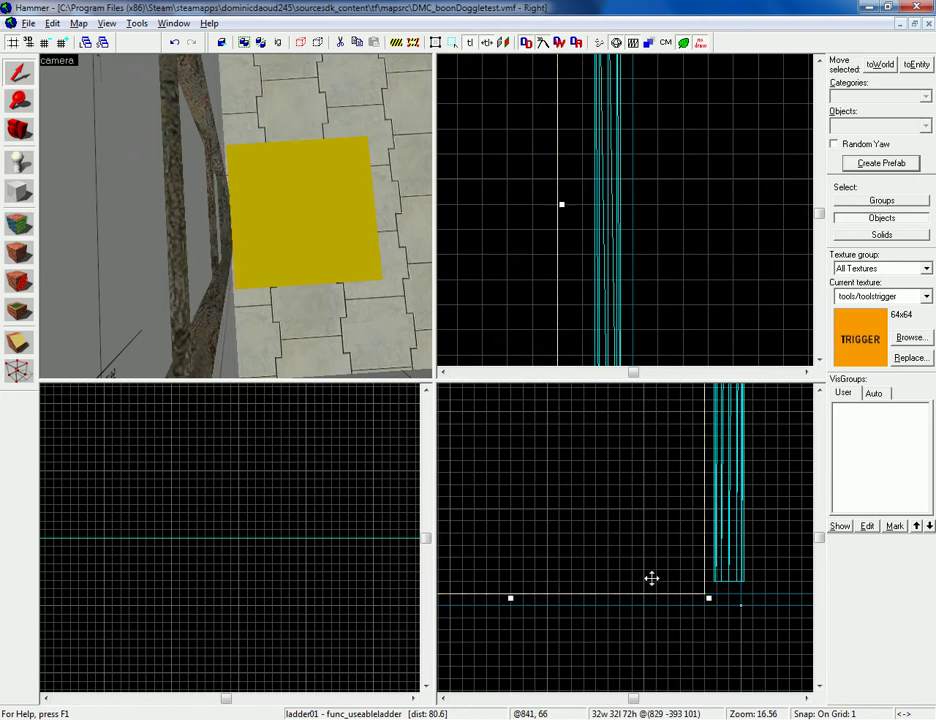
{"action": "left_click_drag", "start_coordinate": [652, 579], "coordinate": [651, 565]}
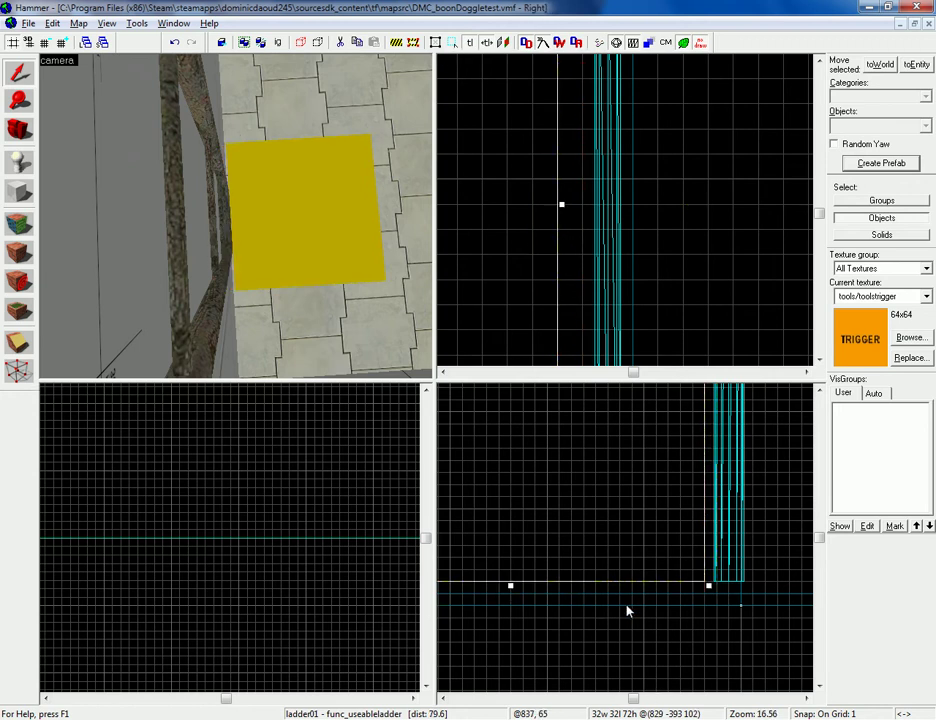
Step: Examine the gap and alignment between the ladder01 volume and the ladder model in the top and side viewports
{"action": "scroll", "coordinate": [610, 253], "scroll_direction": "down", "scroll_amount": 1}
{"action": "scroll", "coordinate": [610, 253], "scroll_direction": "down", "scroll_amount": 1}
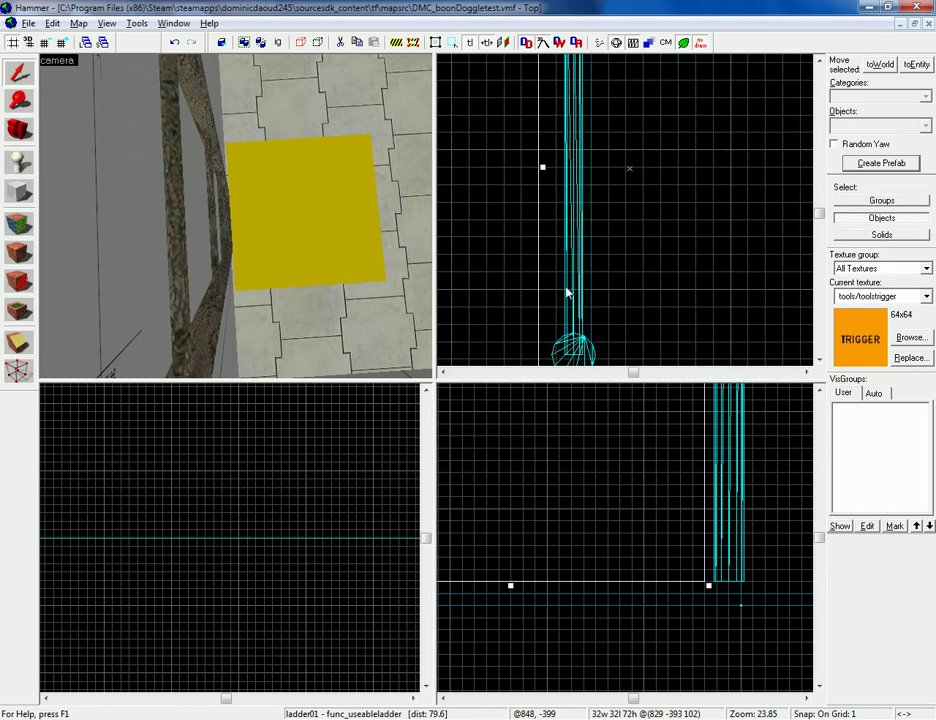
{"action": "scroll", "coordinate": [535, 229], "scroll_direction": "up", "scroll_amount": 3}
{"action": "scroll", "coordinate": [537, 245], "scroll_direction": "down", "scroll_amount": 6}
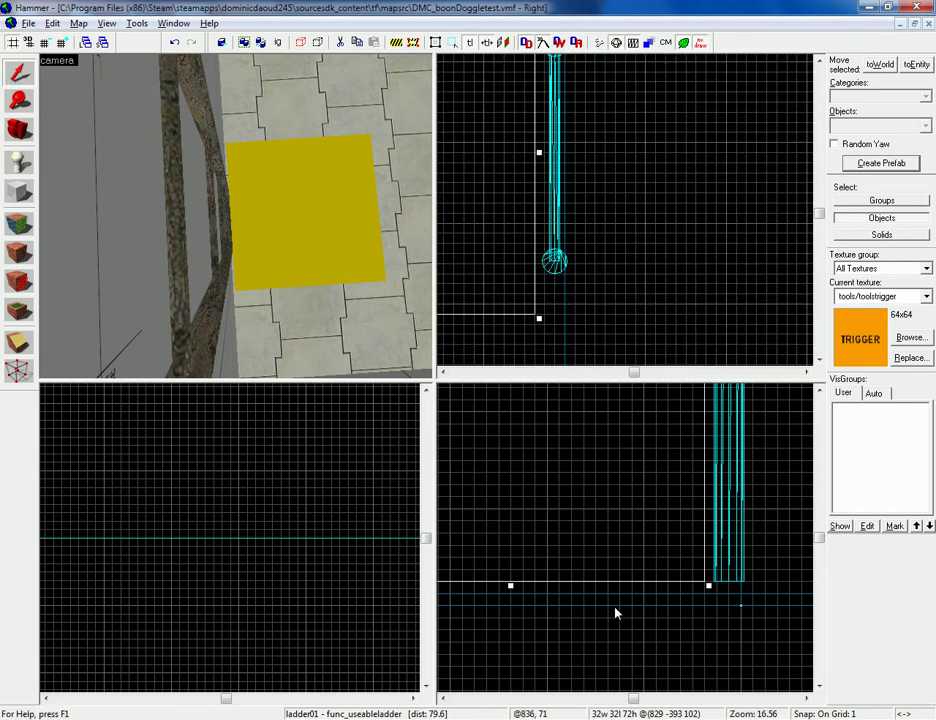
{"action": "left_click", "coordinate": [16, 81]}
{"action": "scroll", "coordinate": [634, 594], "scroll_direction": "down", "scroll_amount": 4}
{"action": "key", "text": "Up"}
{"action": "key", "text": "Up"}
{"action": "scroll", "coordinate": [608, 583], "scroll_direction": "up", "scroll_amount": 3}
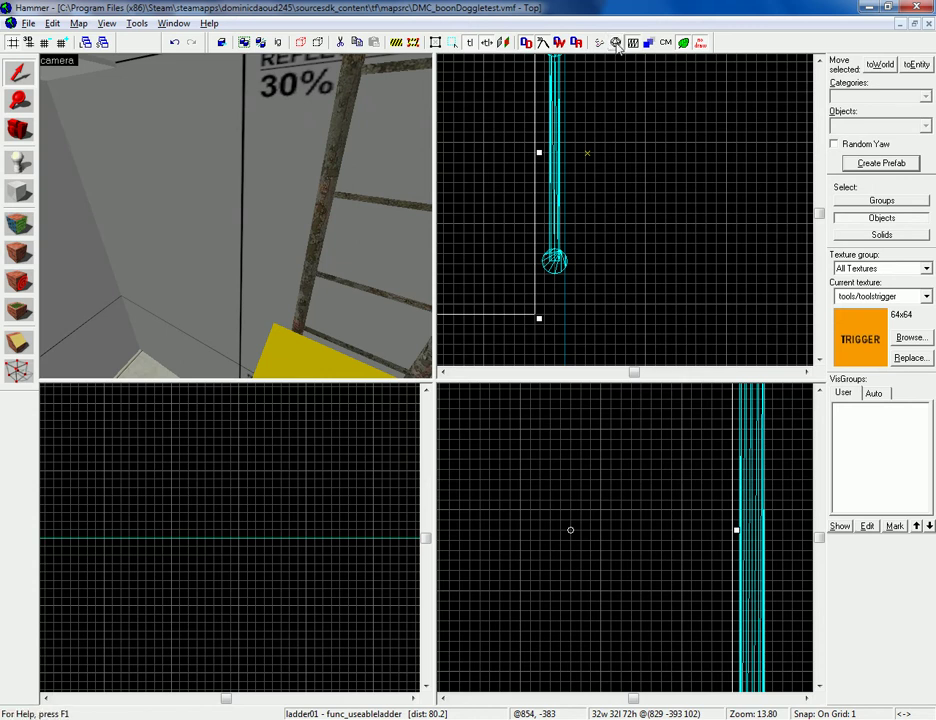
{"action": "scroll", "coordinate": [576, 527], "scroll_direction": "down", "scroll_amount": 8}
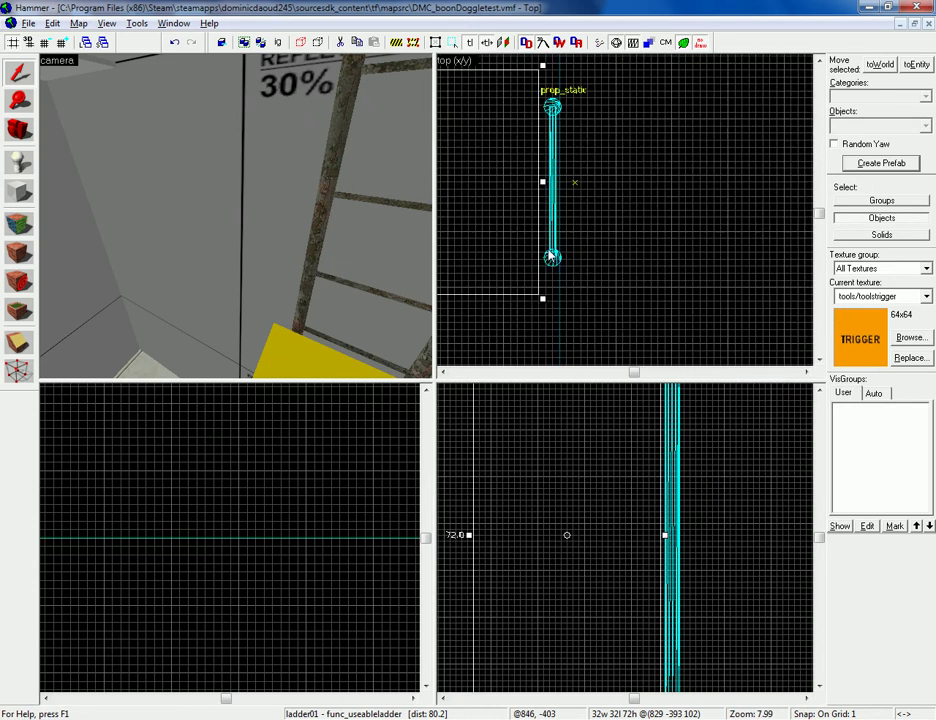
{"action": "scroll", "coordinate": [590, 573], "scroll_direction": "up", "scroll_amount": 7}
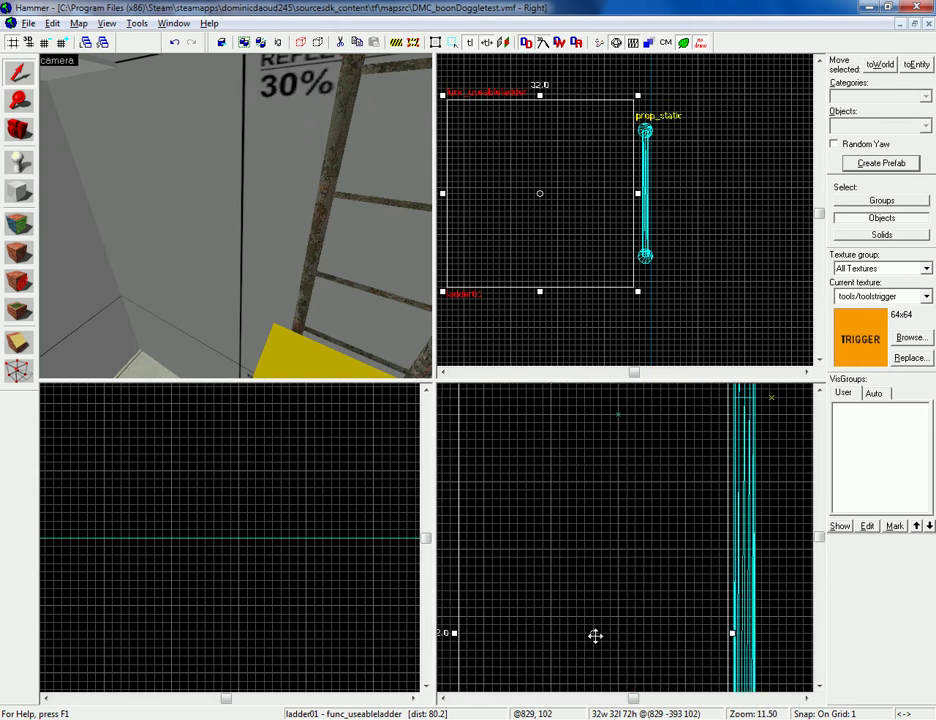
Step: Pull the ladder01 end volume straight up to just above the upper floor beside the ladder top, spanning 197 units in height
{"action": "left_click_drag", "start_coordinate": [592, 632], "coordinate": [592, 184]}
{"action": "key", "text": "Right"}
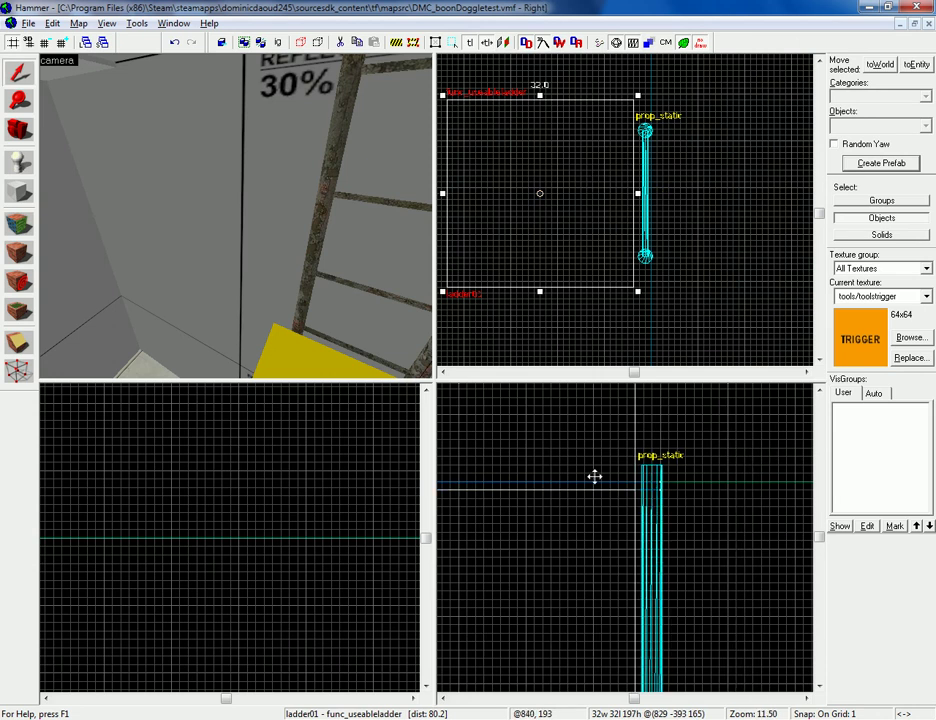
{"action": "scroll", "coordinate": [593, 476], "scroll_direction": "down", "scroll_amount": 2}
{"action": "key", "text": "Left"}
{"action": "key", "text": "Up"}
{"action": "scroll", "coordinate": [628, 568], "scroll_direction": "up", "scroll_amount": 4}
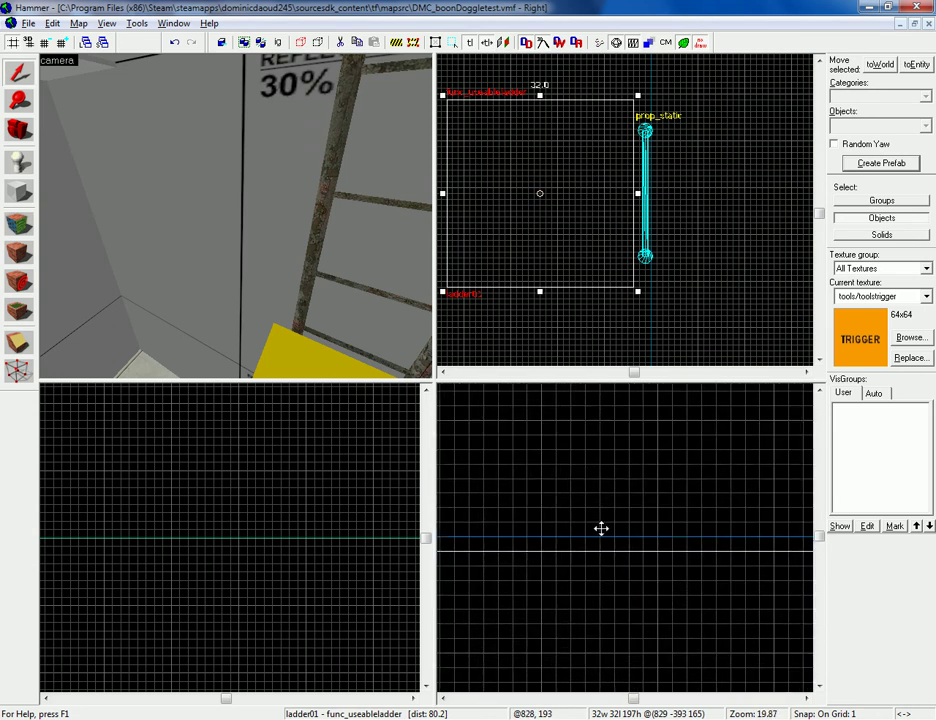
{"action": "scroll", "coordinate": [629, 443], "scroll_direction": "down", "scroll_amount": 4}
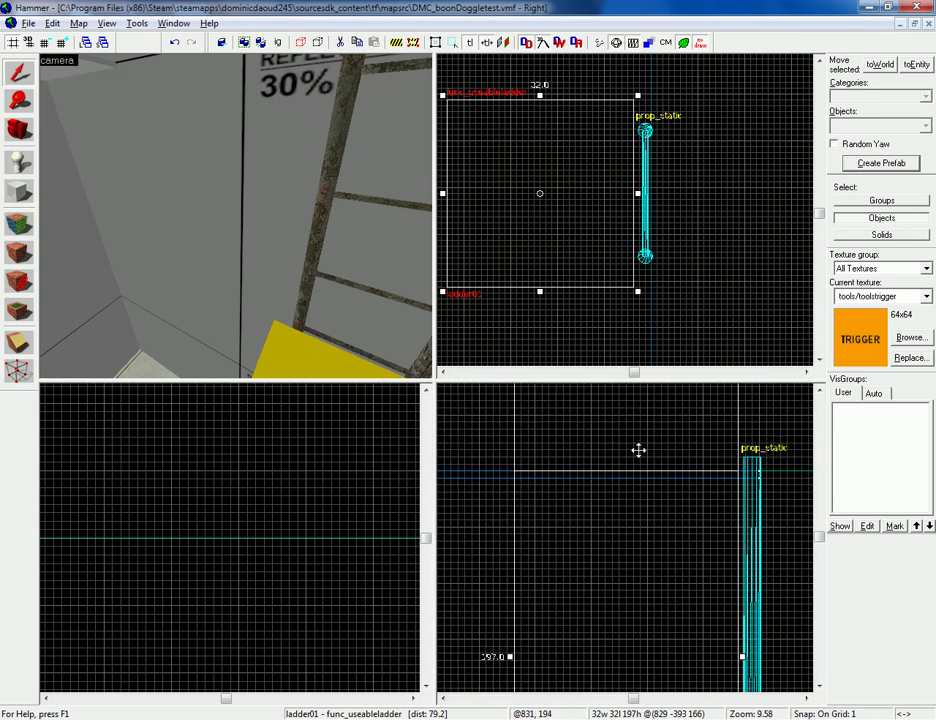
{"action": "left_click_drag", "start_coordinate": [638, 450], "coordinate": [640, 444]}
Step: Place info_player_start entities on the north side of the ladder01 volume and in front of it in the top viewport
{"action": "left_click_drag", "start_coordinate": [103, 165], "coordinate": [189, 213]}
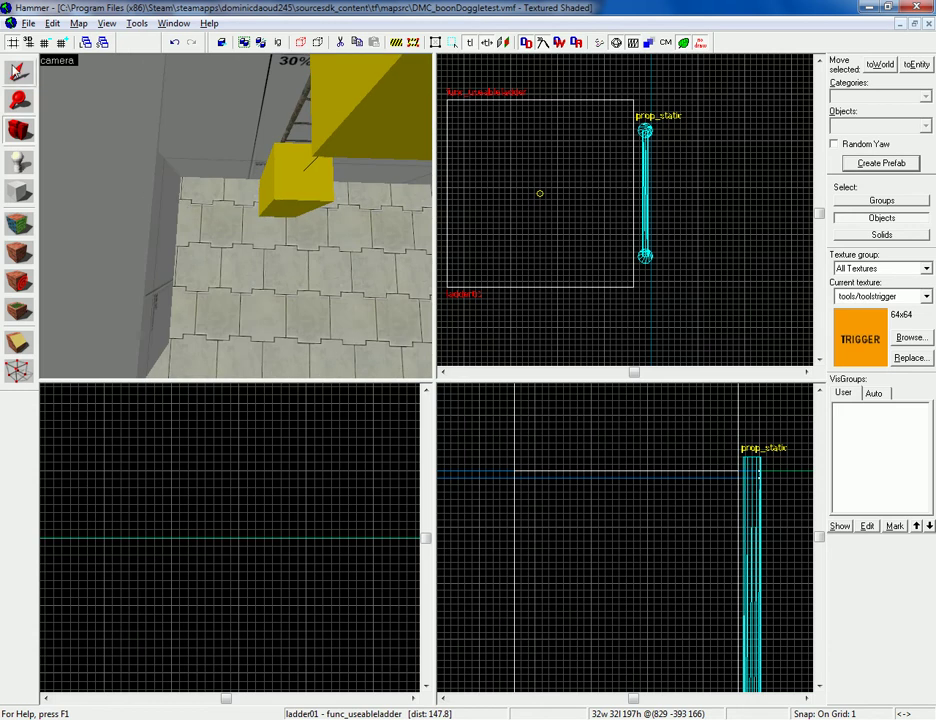
{"action": "left_click", "coordinate": [12, 160]}
{"action": "scroll", "coordinate": [680, 200], "scroll_direction": "down", "scroll_amount": 2}
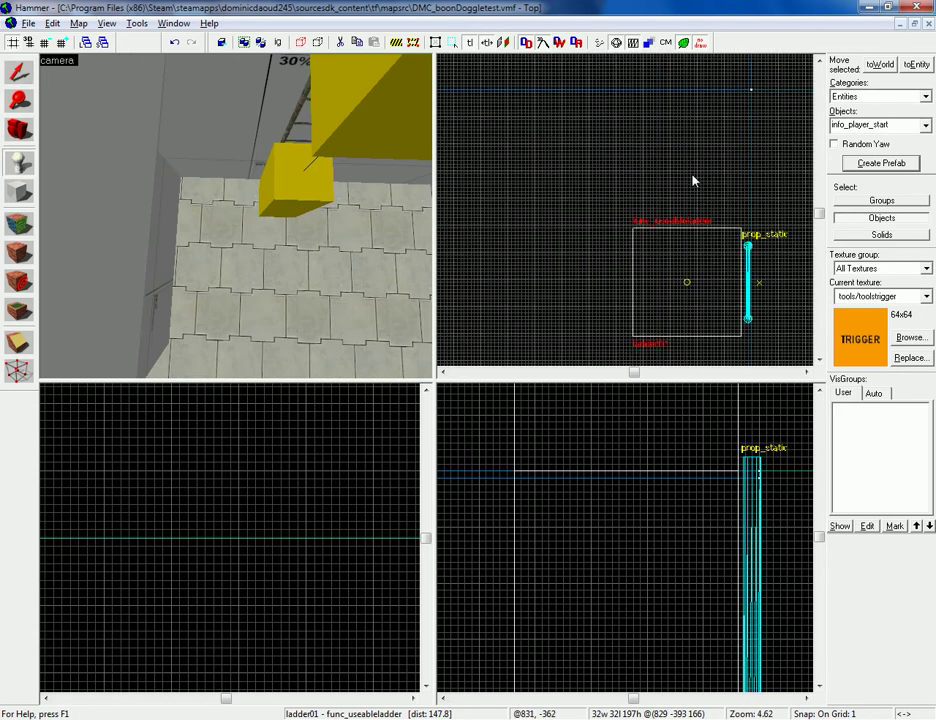
{"action": "left_click", "coordinate": [683, 167]}
{"action": "key", "text": "Return"}
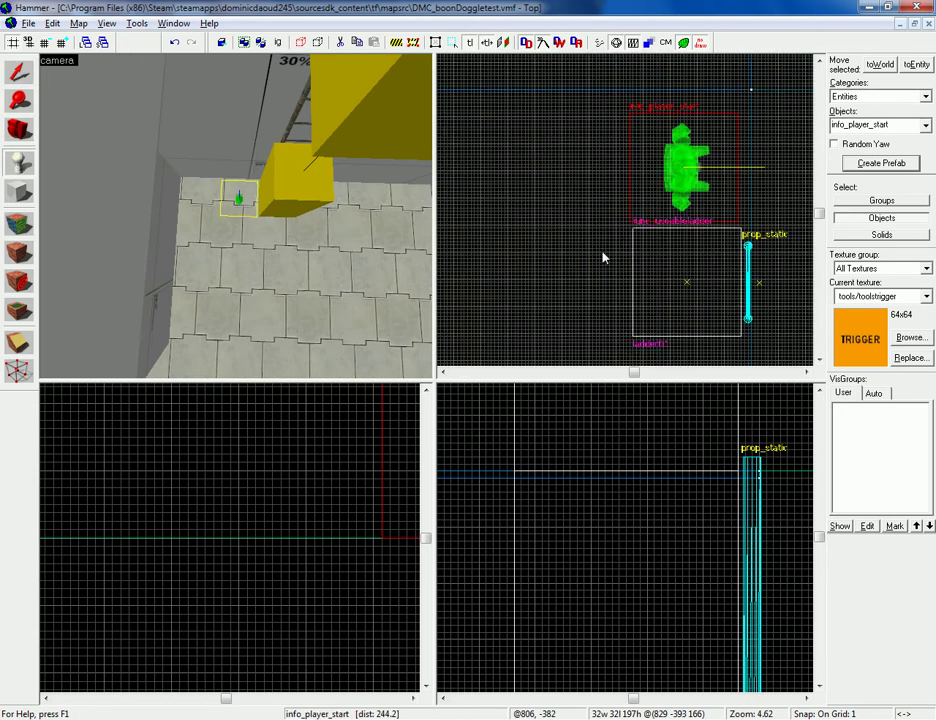
{"action": "left_click", "coordinate": [561, 288]}
{"action": "key", "text": "Return"}
{"action": "key", "text": "Down"}
{"action": "key", "text": "Down"}
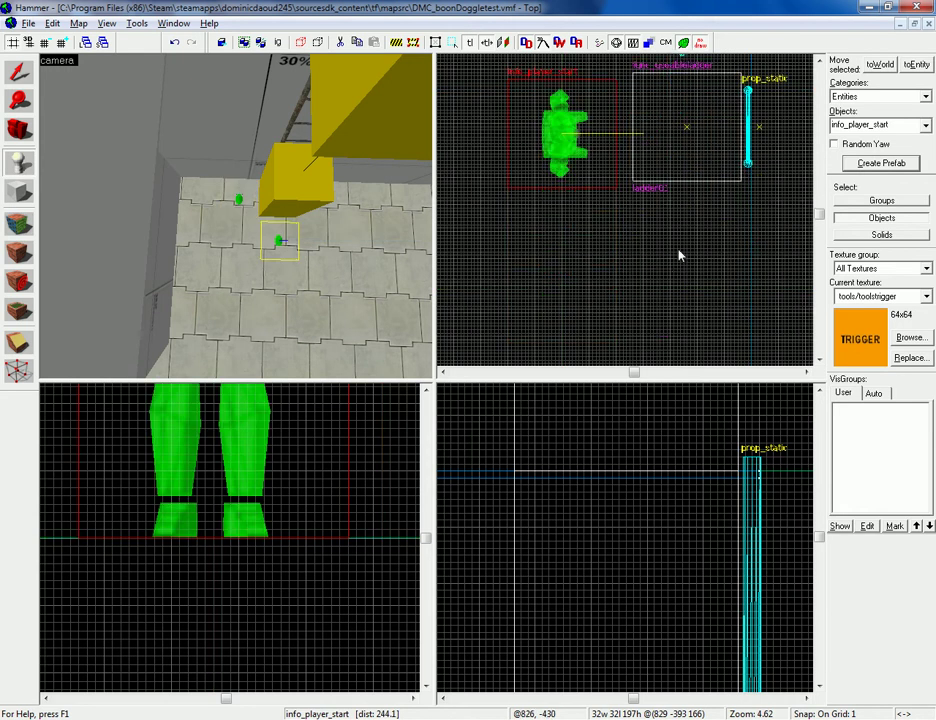
Step: Place info_player_start entities on the south side of the ladder01 volume and diagonally behind the ladder to the southeast
{"action": "left_click", "coordinate": [691, 248]}
{"action": "key", "text": "Return"}
{"action": "key", "text": "Right"}
{"action": "key", "text": "Up"}
{"action": "key", "text": "Right"}
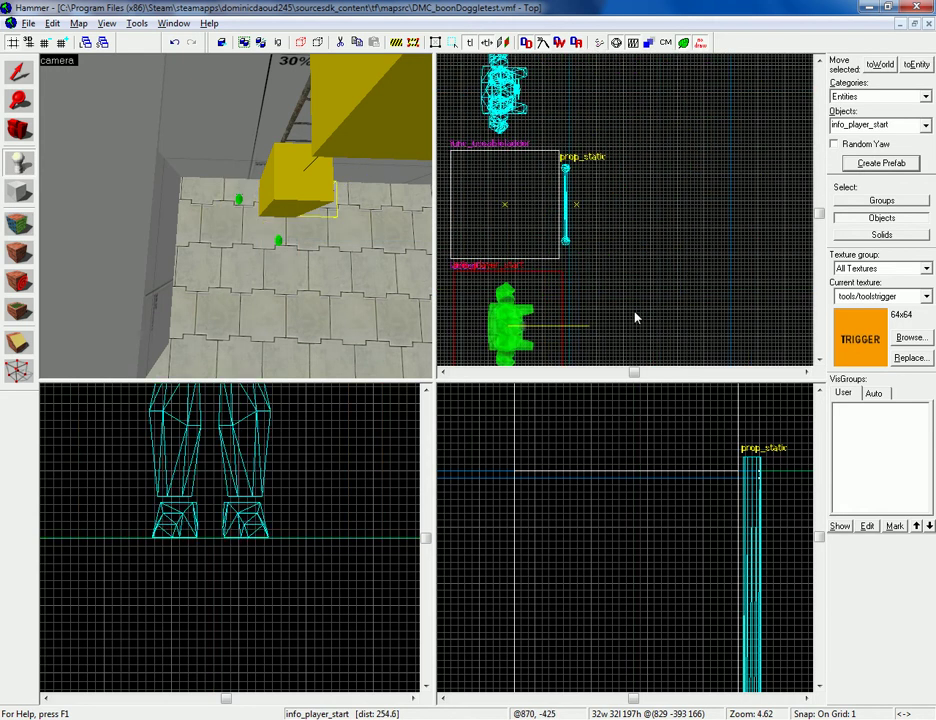
{"action": "left_click", "coordinate": [633, 317]}
{"action": "key", "text": "Return"}
{"action": "key", "text": "Up"}
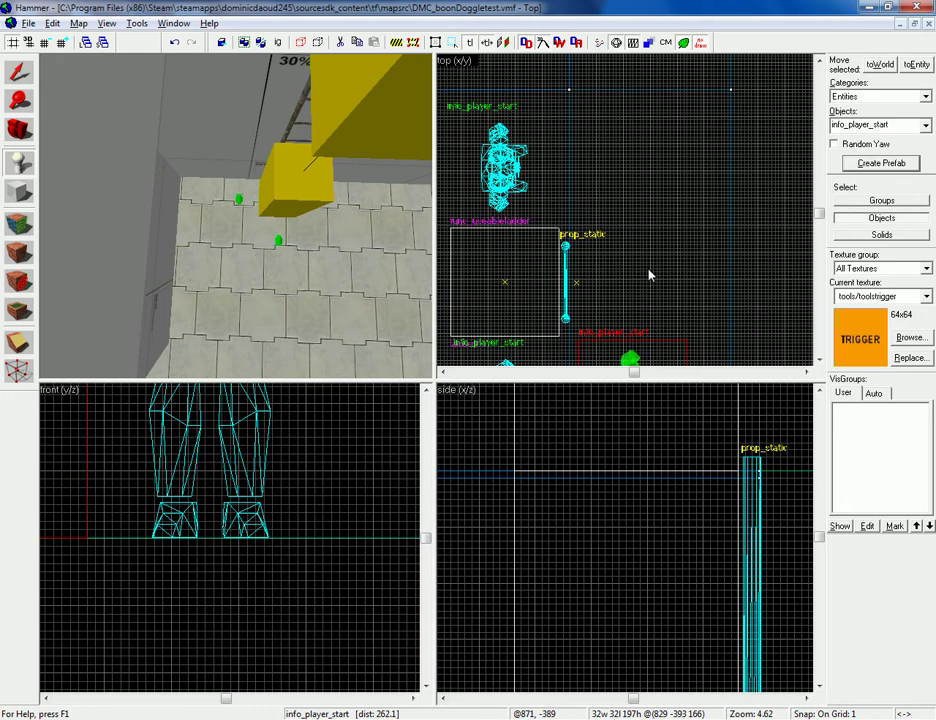
Step: Place info_player_start entities directly behind the ladder and diagonally behind it to the northeast, then return to the Selection tool
{"action": "left_click", "coordinate": [647, 269]}
{"action": "key", "text": "Return"}
{"action": "left_click", "coordinate": [628, 144]}
{"action": "key", "text": "Return"}
{"action": "left_click", "coordinate": [21, 75]}
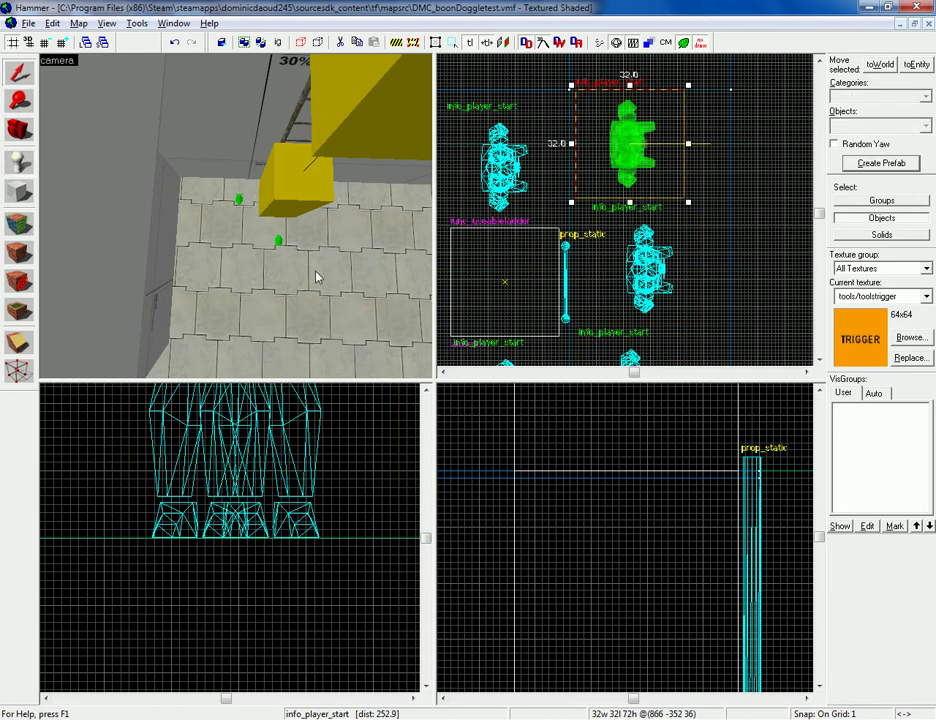
Step: Select the three info_player_start entities in front of and on both sides of the ladder01 volume, and raise them about 64 units at grid 4
{"action": "key", "text": "d"}
{"action": "left_click", "coordinate": [224, 202]}
{"action": "key", "text": "d"}
{"action": "left_click", "coordinate": [213, 201]}
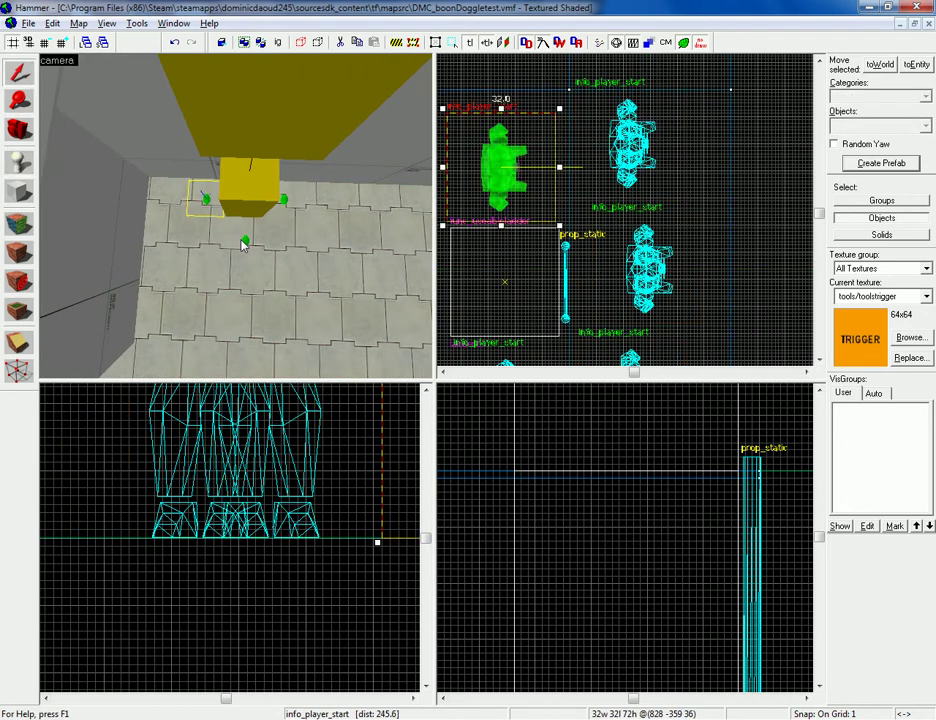
{"action": "left_click", "coordinate": [247, 243], "text": "ctrl"}
{"action": "left_click", "coordinate": [287, 200], "text": "ctrl"}
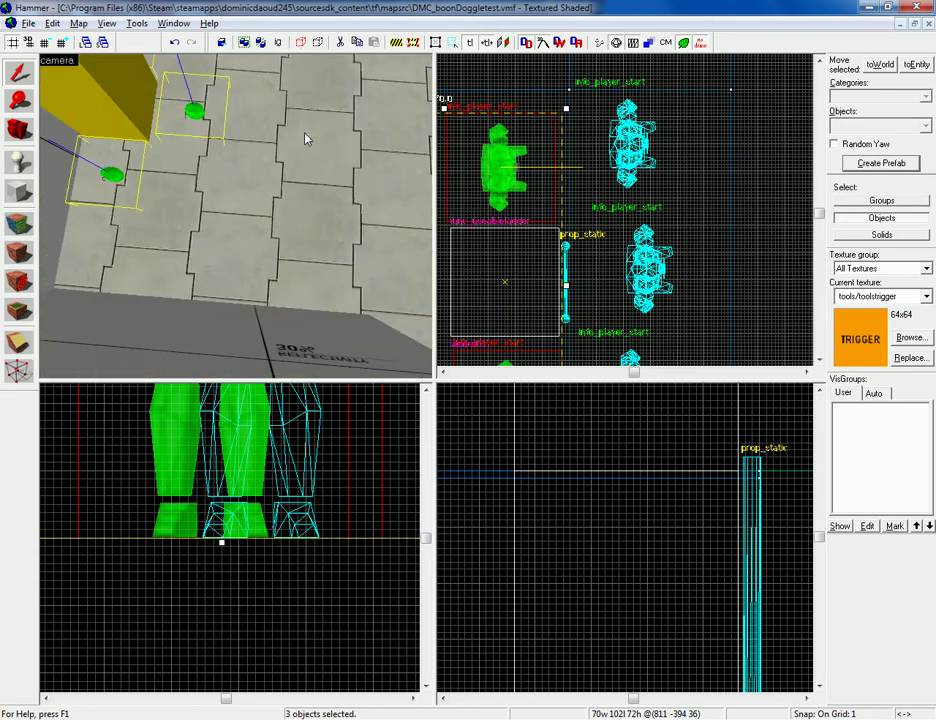
{"action": "key", "text": "z"}
{"action": "key", "text": "ctrl+e"}
{"action": "scroll", "coordinate": [689, 590], "scroll_direction": "down", "scroll_amount": 9}
{"action": "scroll", "coordinate": [690, 585], "scroll_direction": "up", "scroll_amount": 3}
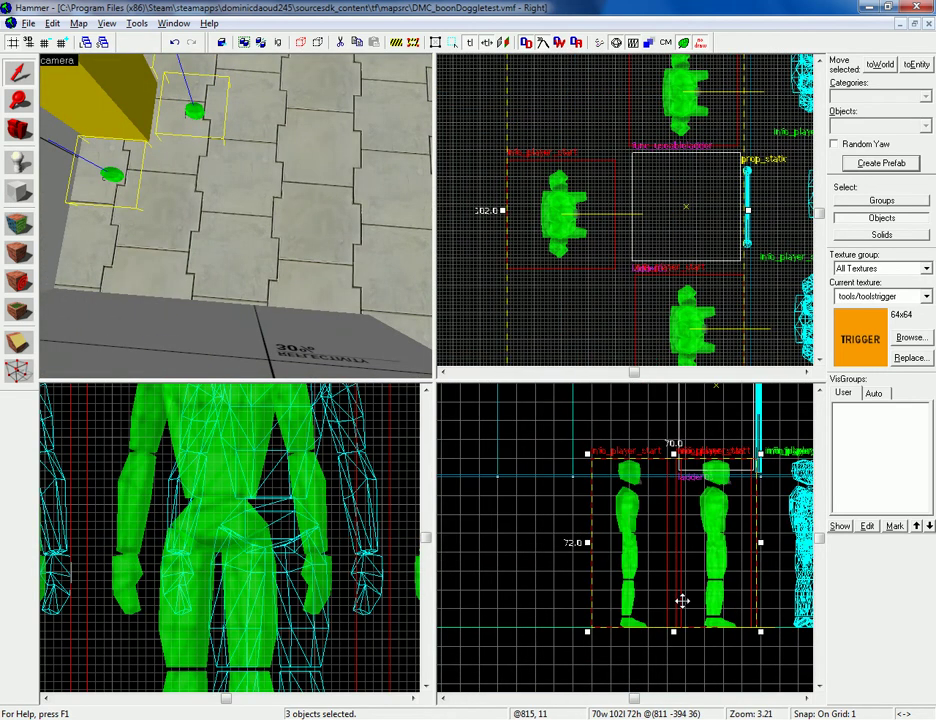
{"action": "key", "text": "bracketright"}
{"action": "key", "text": "bracketright"}
{"action": "key", "text": "Up"}
{"action": "left_click_drag", "start_coordinate": [673, 625], "coordinate": [675, 480]}
Step: Nudge the three selected info_player_start entities up at grid 2 so their feet rest on the lower floor
{"action": "scroll", "coordinate": [674, 485], "scroll_direction": "up", "scroll_amount": 7}
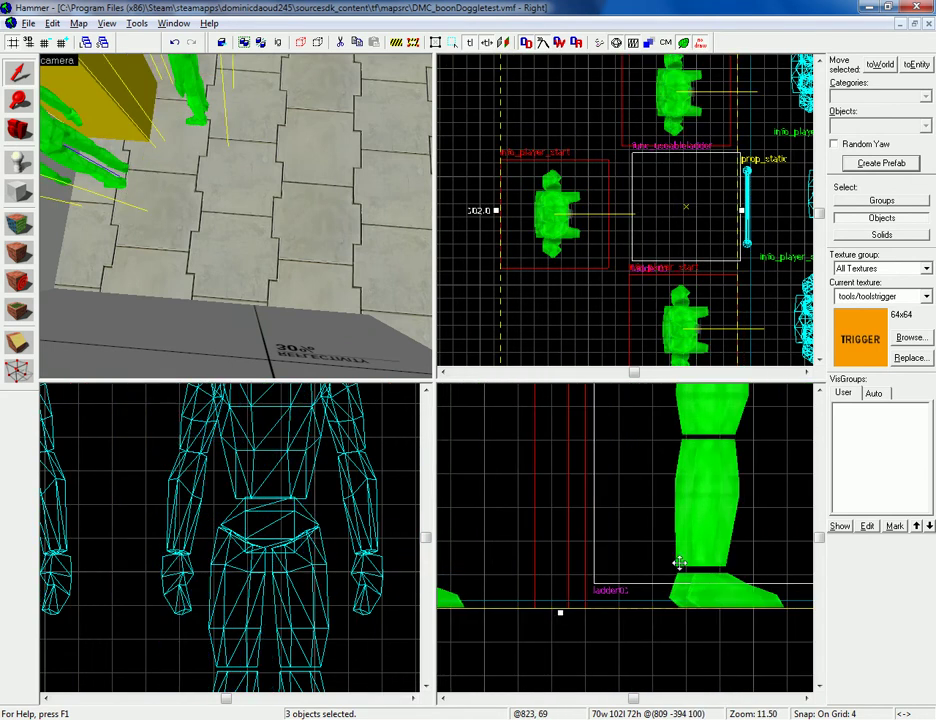
{"action": "key", "text": "bracketleft"}
{"action": "key", "text": "Right"}
{"action": "mouse_move", "coordinate": [645, 577]}
{"action": "left_mouse_down"}
{"action": "mouse_move", "coordinate": [643, 553]}
{"action": "mouse_move", "coordinate": [636, 574]}
{"action": "left_mouse_up"}
Step: Change the class of the three selected info_player_start entities to info_ladder_dismount
{"action": "left_click", "coordinate": [26, 136]}
{"action": "left_click_drag", "start_coordinate": [140, 170], "coordinate": [237, 217]}
{"action": "key", "text": "alt+Return"}
{"action": "left_click", "coordinate": [368, 260]}
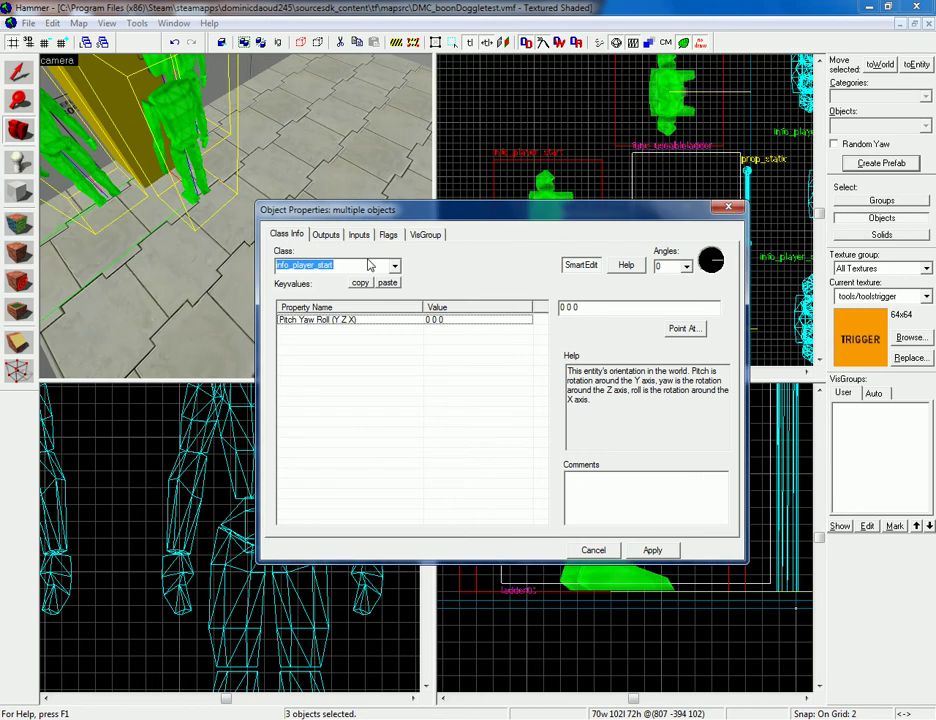
{"action": "type", "text": "l"}
{"action": "key", "text": "BackSpace"}
{"action": "type", "text": "info_lad"}
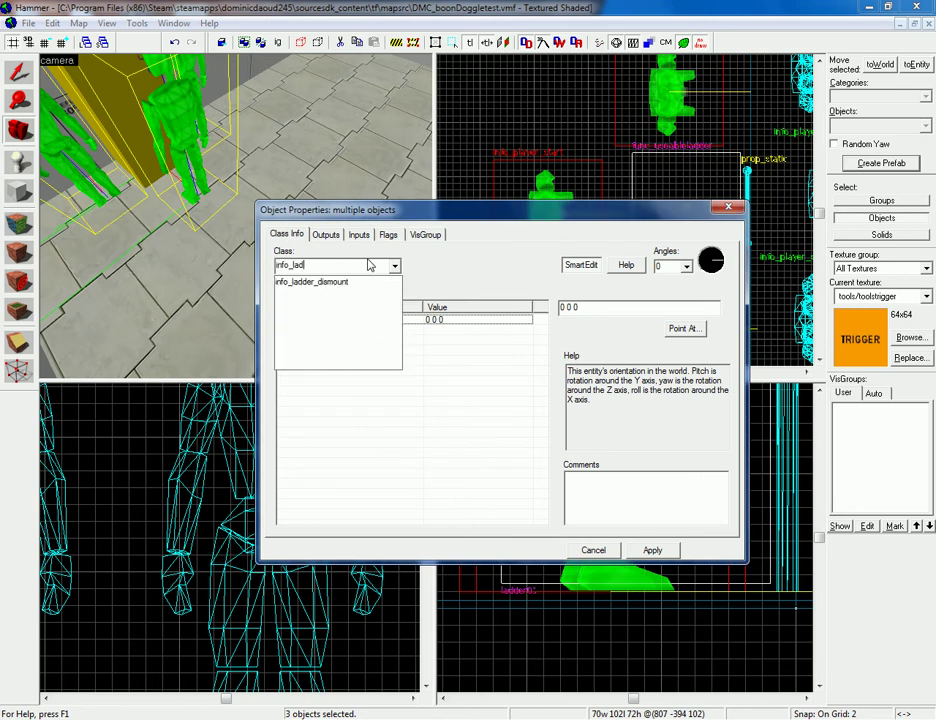
{"action": "type", "text": "der"}
{"action": "key", "text": "Return"}
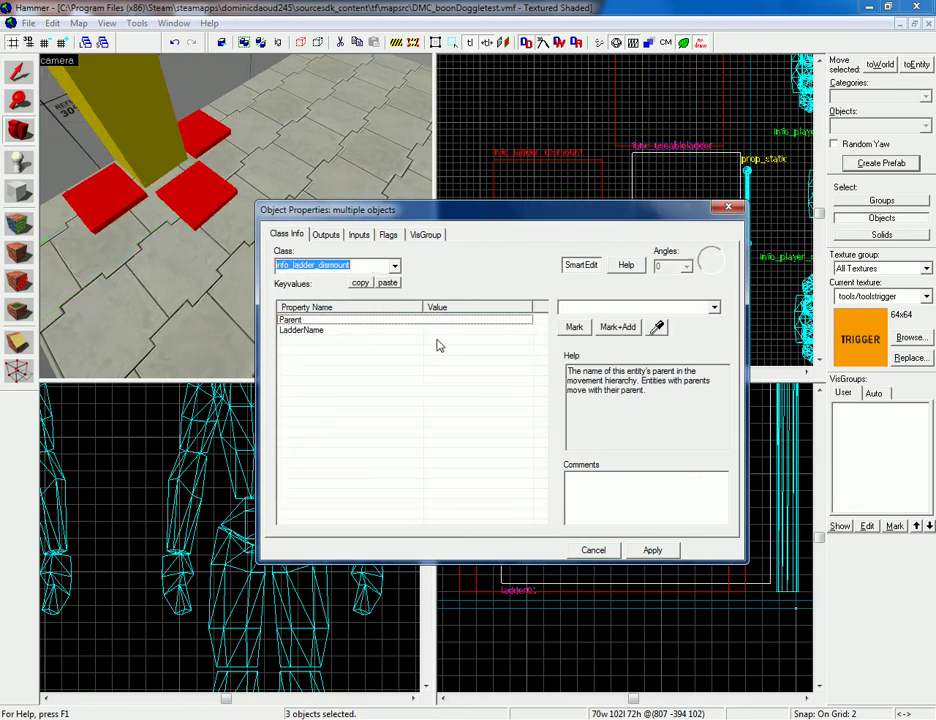
Step: Set the LadderName of the three info_ladder_dismount entities to ladder01, apply it and close their properties
{"action": "left_click", "coordinate": [384, 329]}
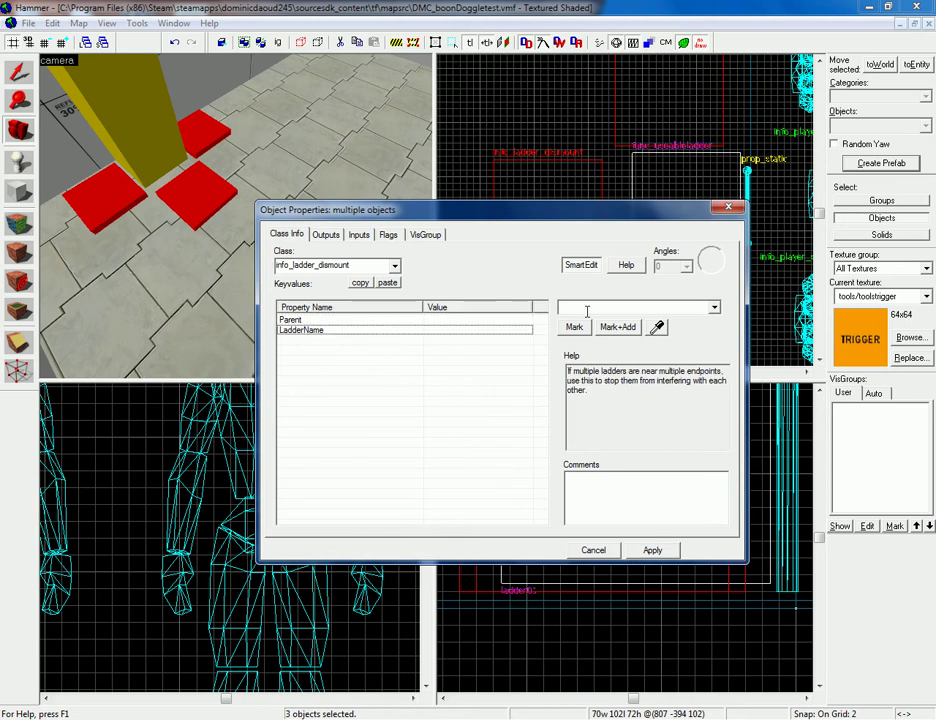
{"action": "type", "text": "ladder01"}
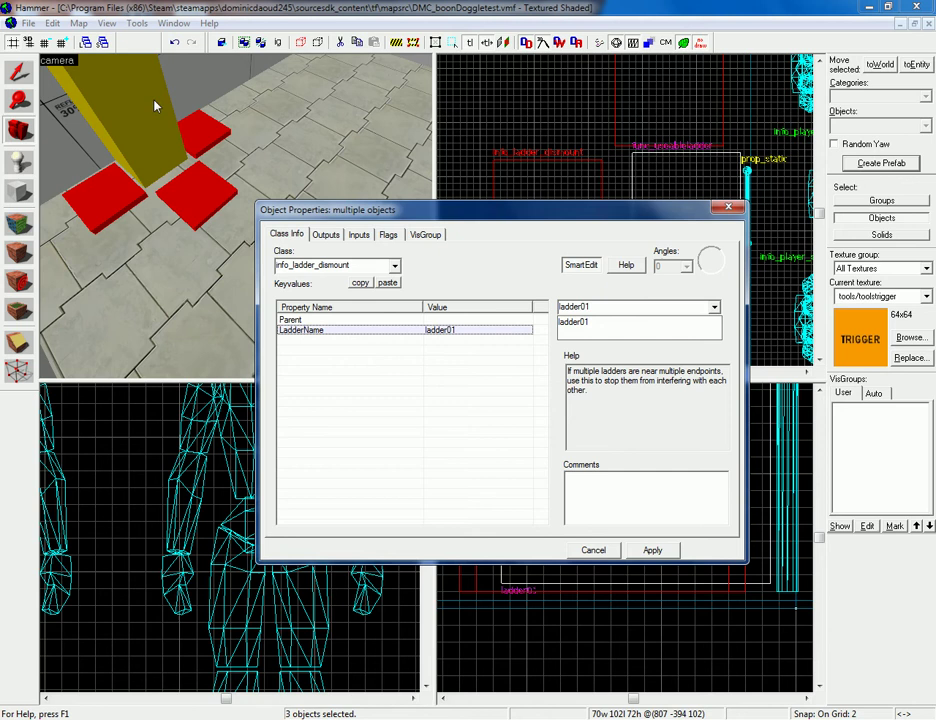
{"action": "left_click", "coordinate": [661, 555]}
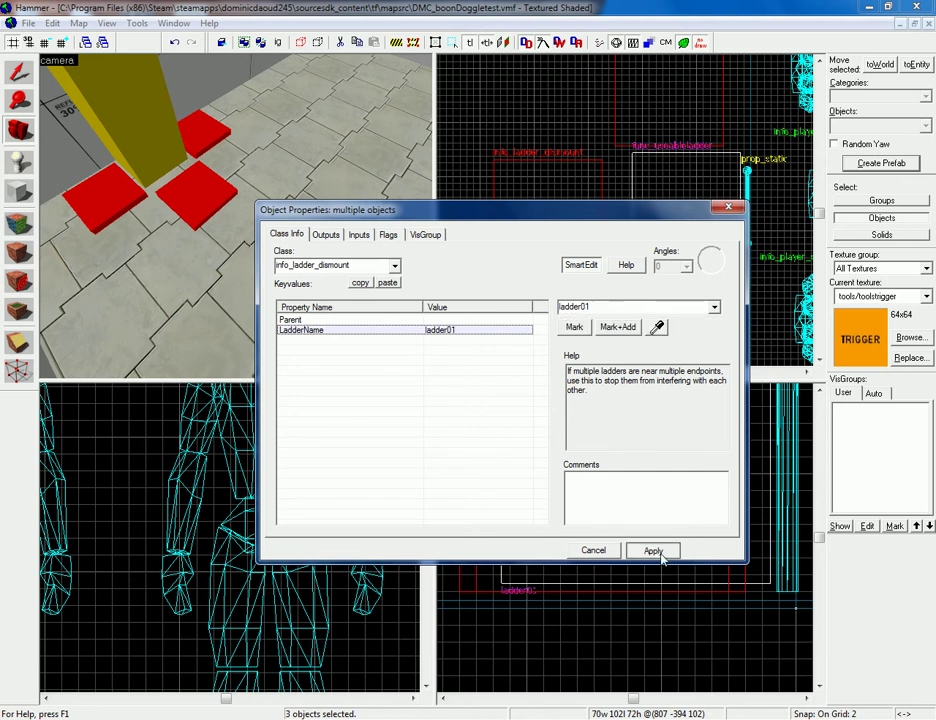
{"action": "left_click", "coordinate": [385, 232]}
{"action": "left_click", "coordinate": [298, 233]}
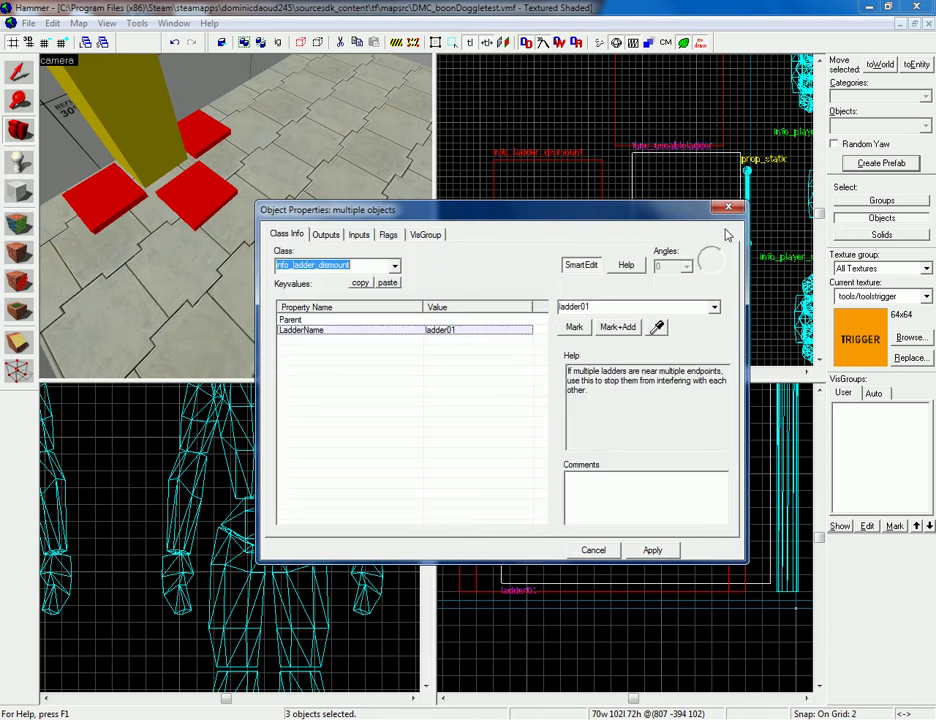
{"action": "left_click", "coordinate": [722, 209]}
Step: Shift the three info_ladder_dismount entities at grid 1 to line the side ones up with the ladder01 volume's edges, then clear the selection
{"action": "left_click_drag", "start_coordinate": [234, 215], "coordinate": [234, 215]}
{"action": "left_click", "coordinate": [19, 69]}
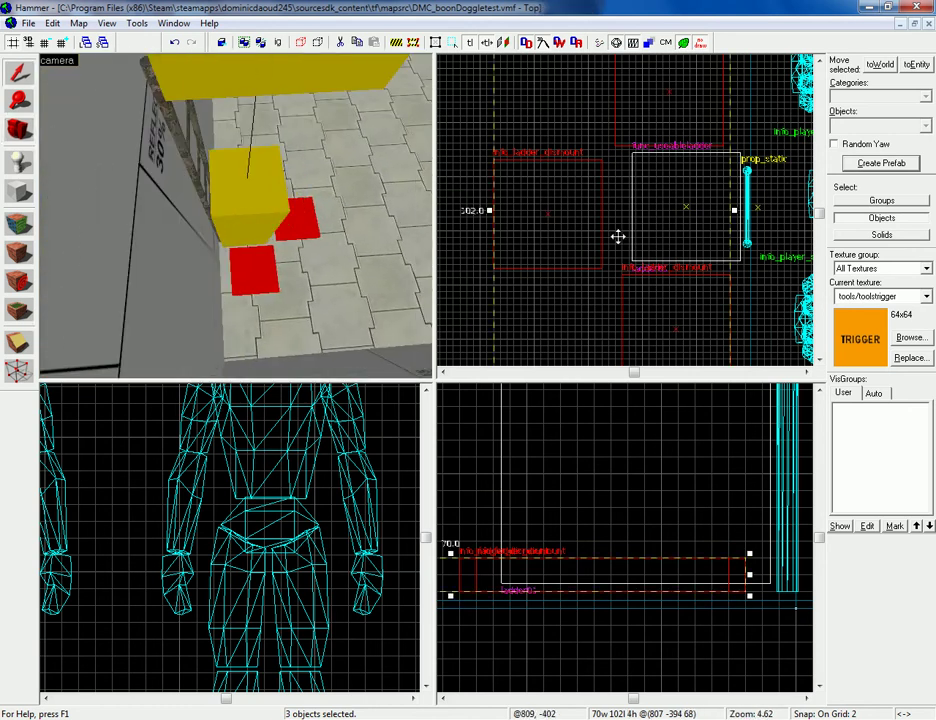
{"action": "scroll", "coordinate": [618, 236], "scroll_direction": "up", "scroll_amount": 3}
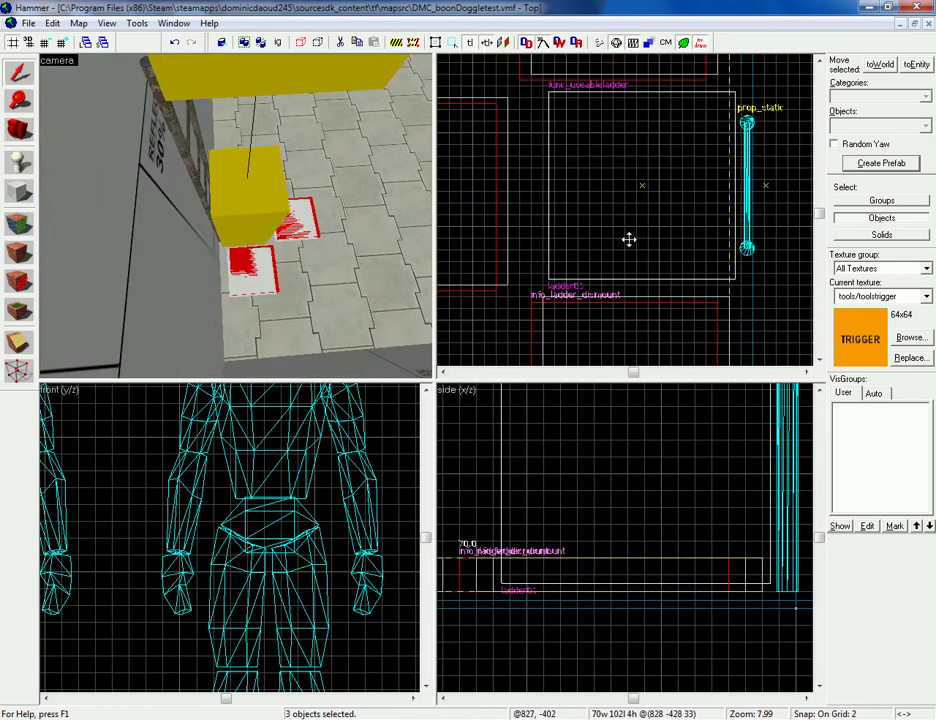
{"action": "scroll", "coordinate": [628, 298], "scroll_direction": "up", "scroll_amount": 3}
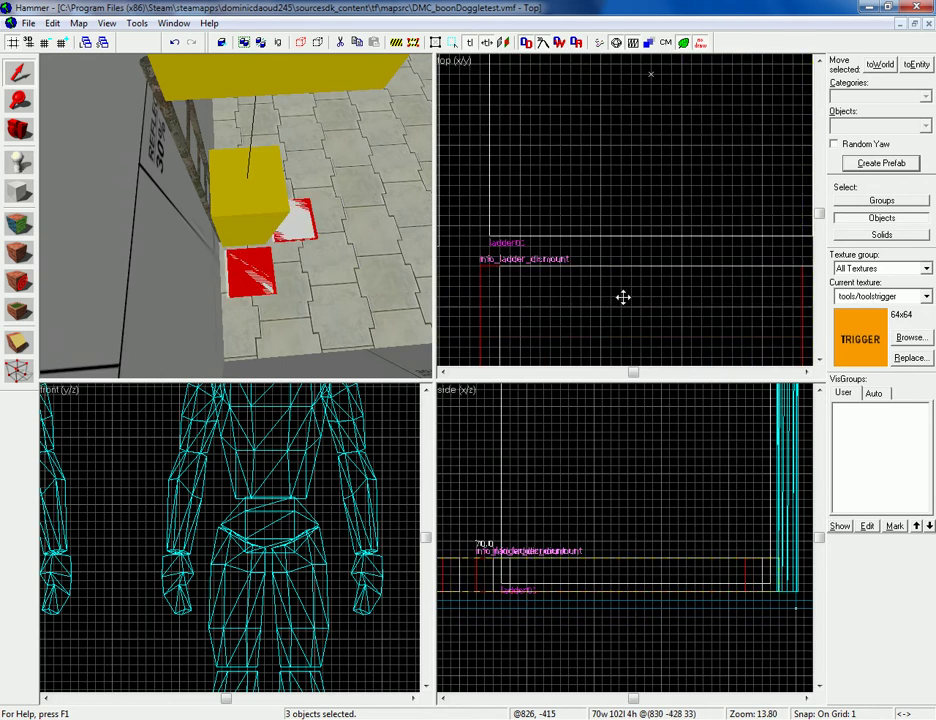
{"action": "scroll", "coordinate": [517, 230], "scroll_direction": "down", "scroll_amount": 3}
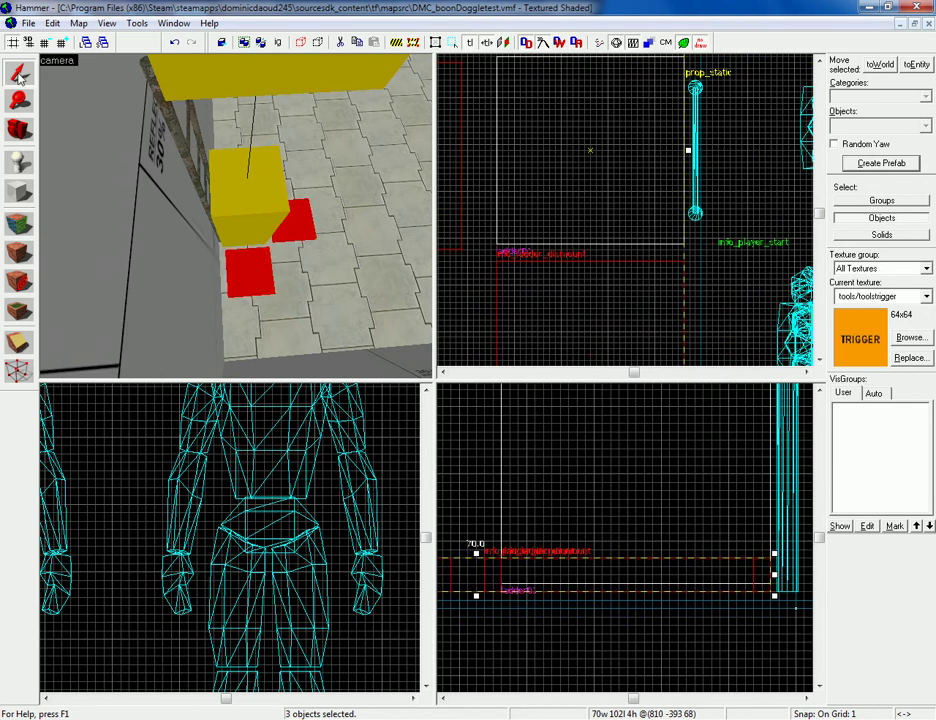
{"action": "left_click", "coordinate": [726, 289]}
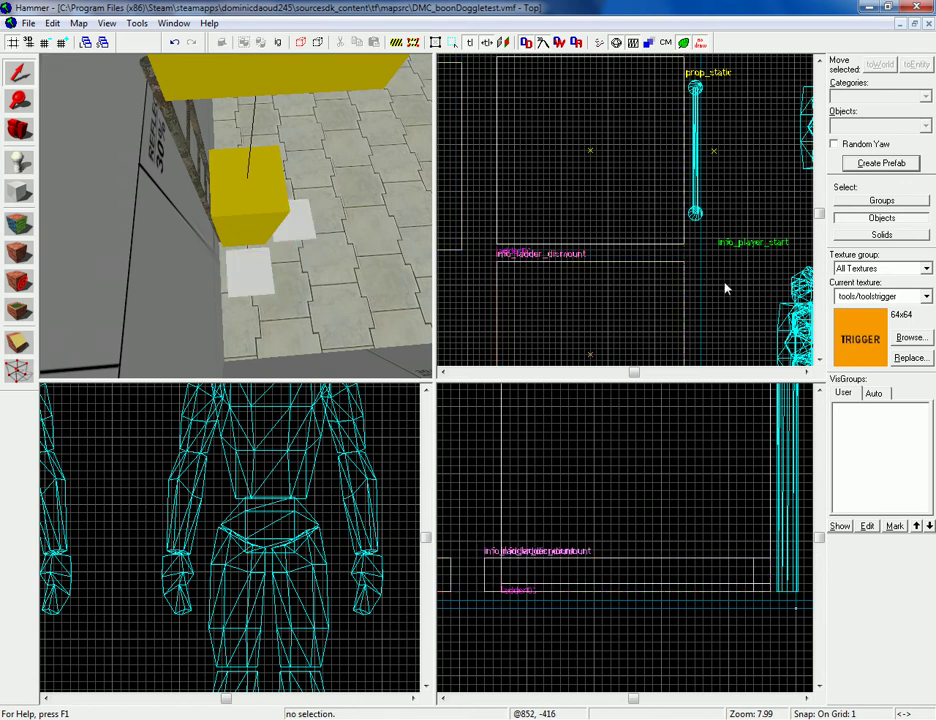
Step: Select the ladder prop_static and check its position against the ladder01 volume's edge in the top view
{"action": "left_click", "coordinate": [697, 163]}
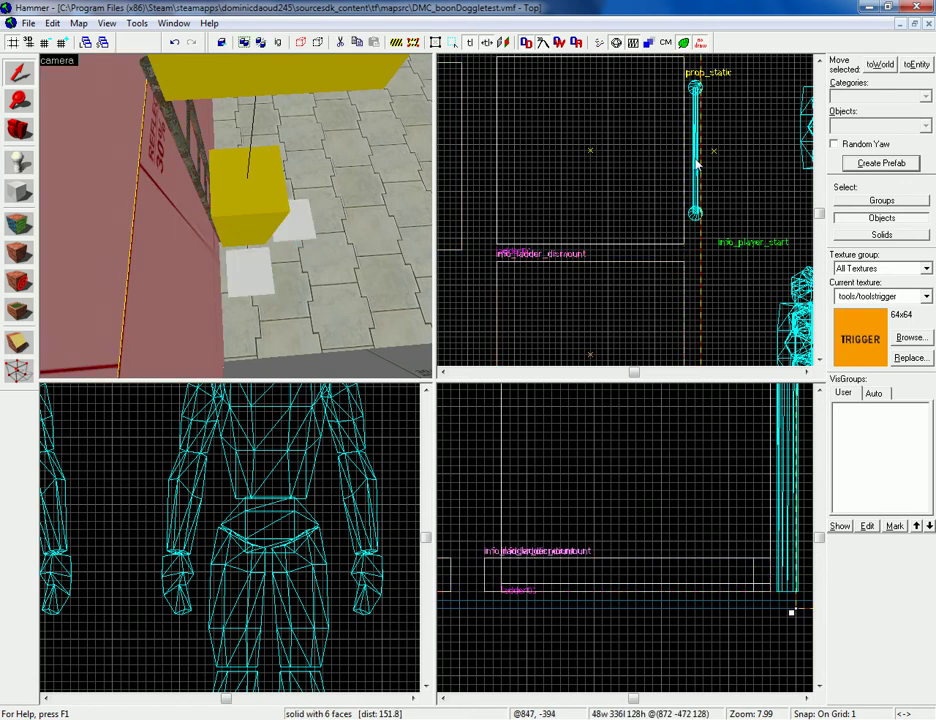
{"action": "left_click", "coordinate": [694, 150]}
{"action": "scroll", "coordinate": [689, 265], "scroll_direction": "up", "scroll_amount": 5}
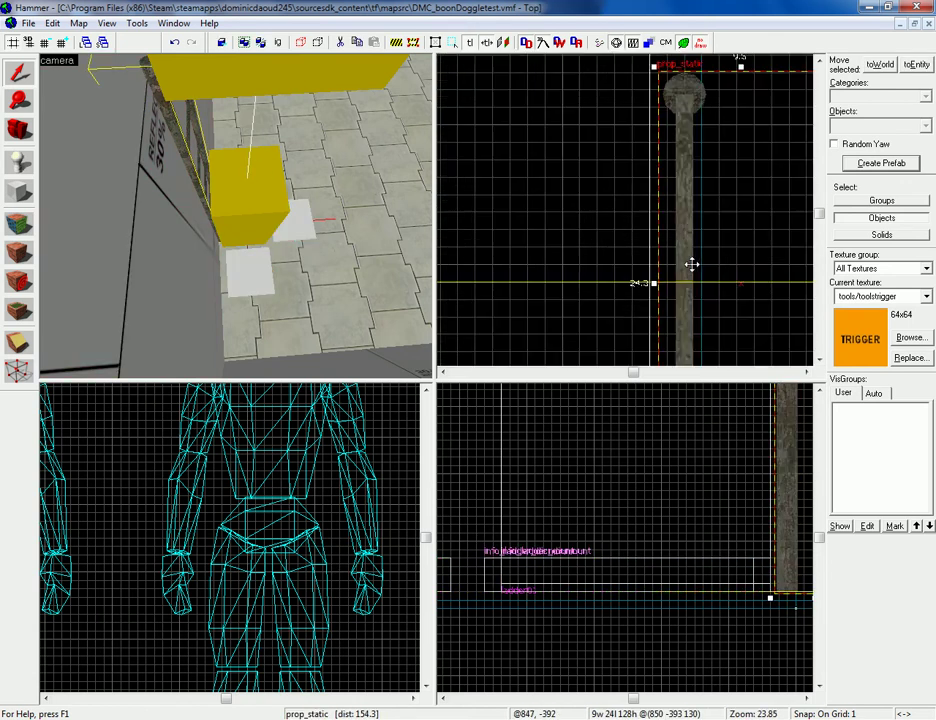
{"action": "scroll", "coordinate": [668, 297], "scroll_direction": "down", "scroll_amount": 4}
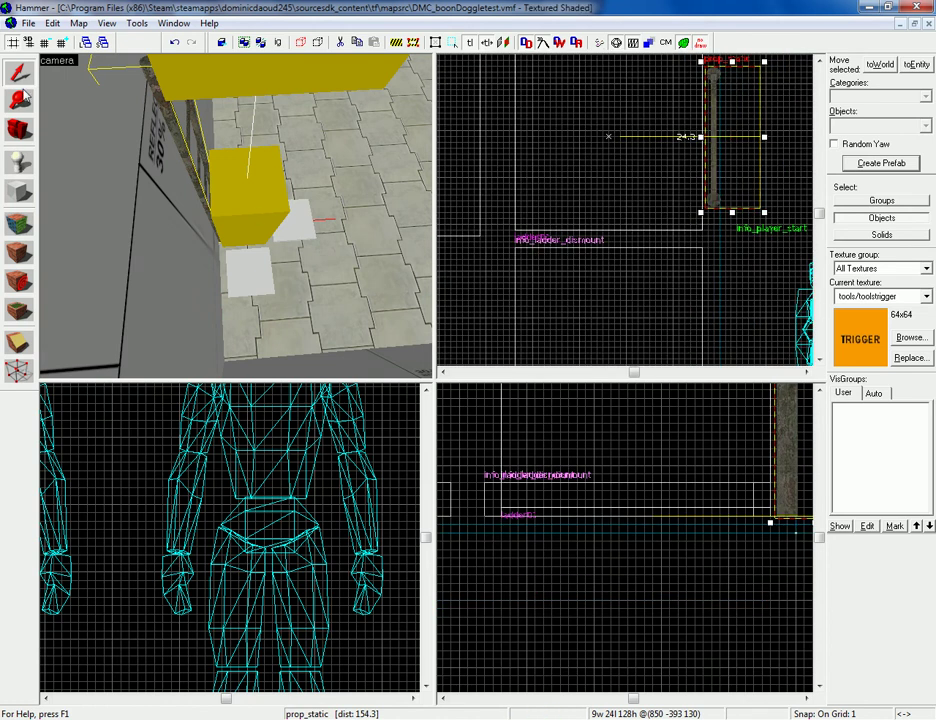
Step: Examine the ladder, its end volumes and the lower dismounts in 3D from the base and from the upper floor
{"action": "key", "text": "z"}
{"action": "key", "text": "d"}
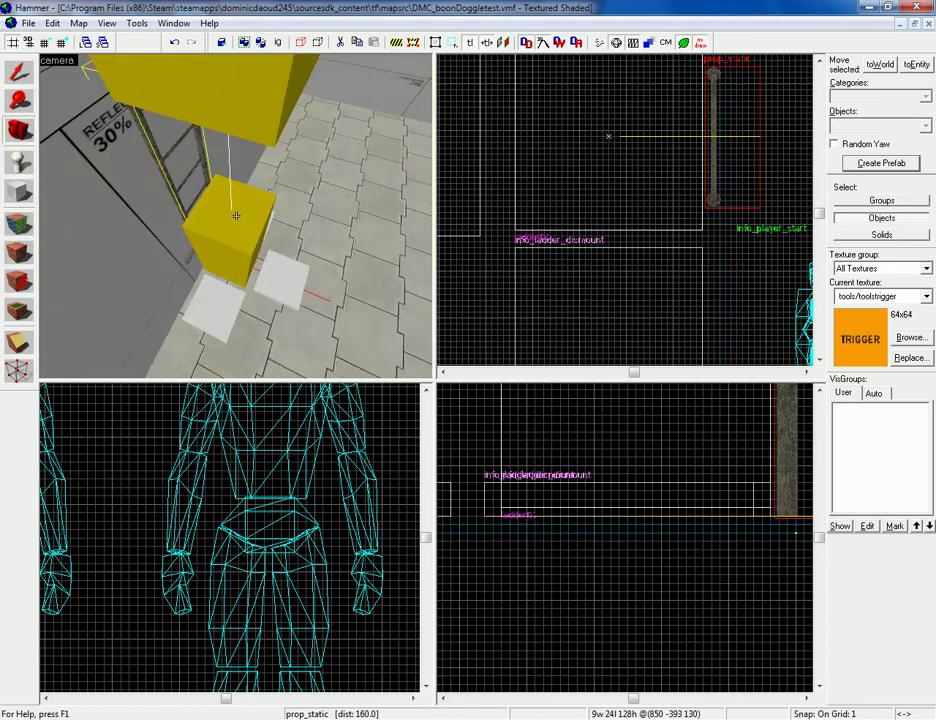
{"action": "key", "text": "z"}
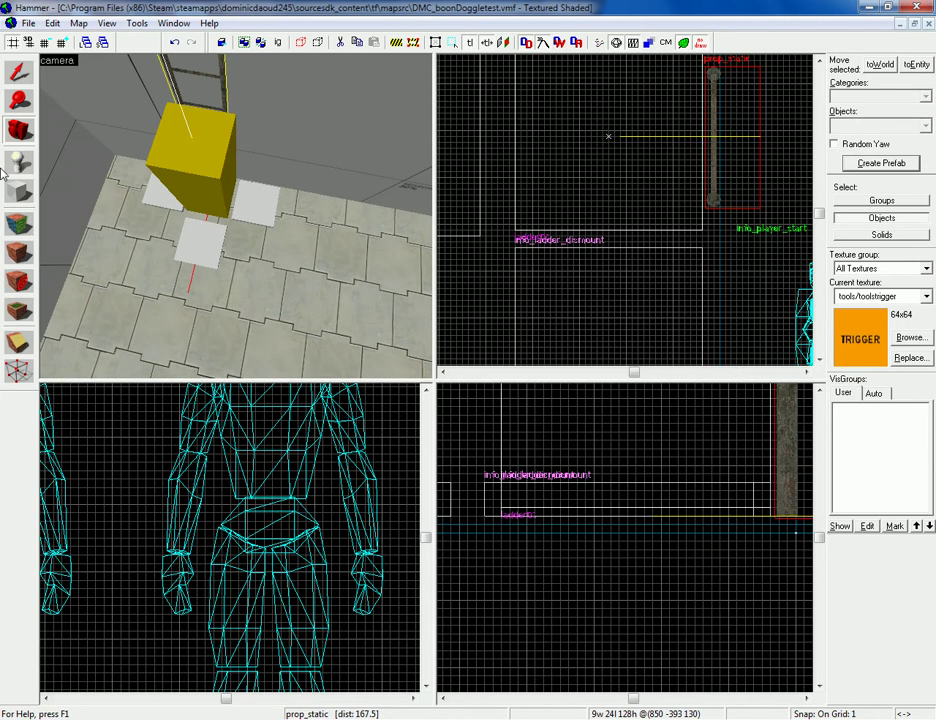
{"action": "key", "text": "z"}
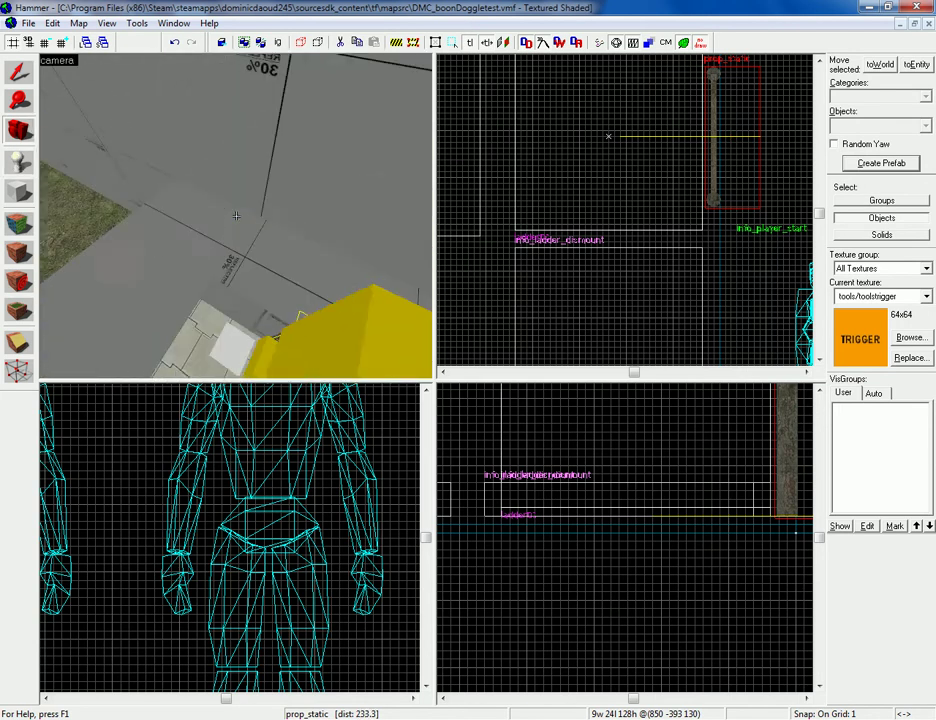
{"action": "key", "text": "w"}
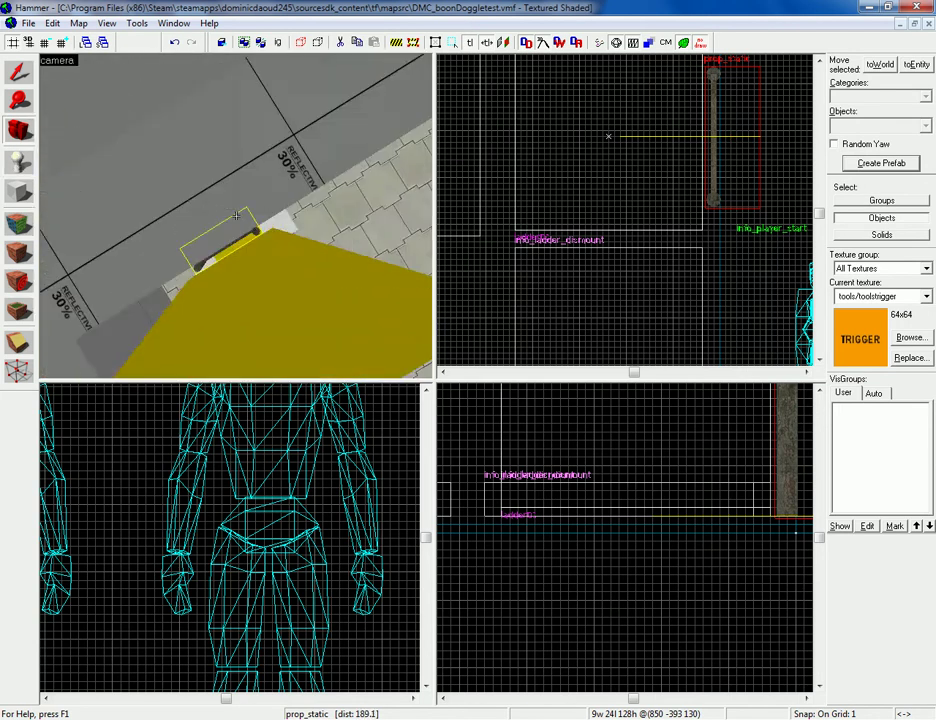
{"action": "key", "text": "w"}
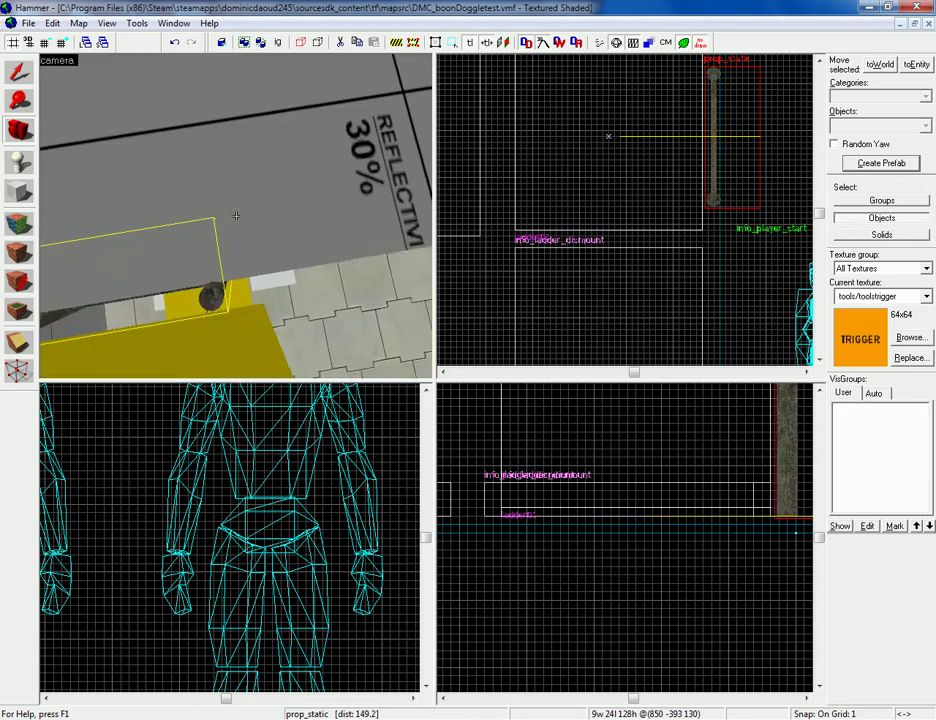
{"action": "key", "text": "a"}
{"action": "key", "text": "d"}
{"action": "key", "text": "w"}
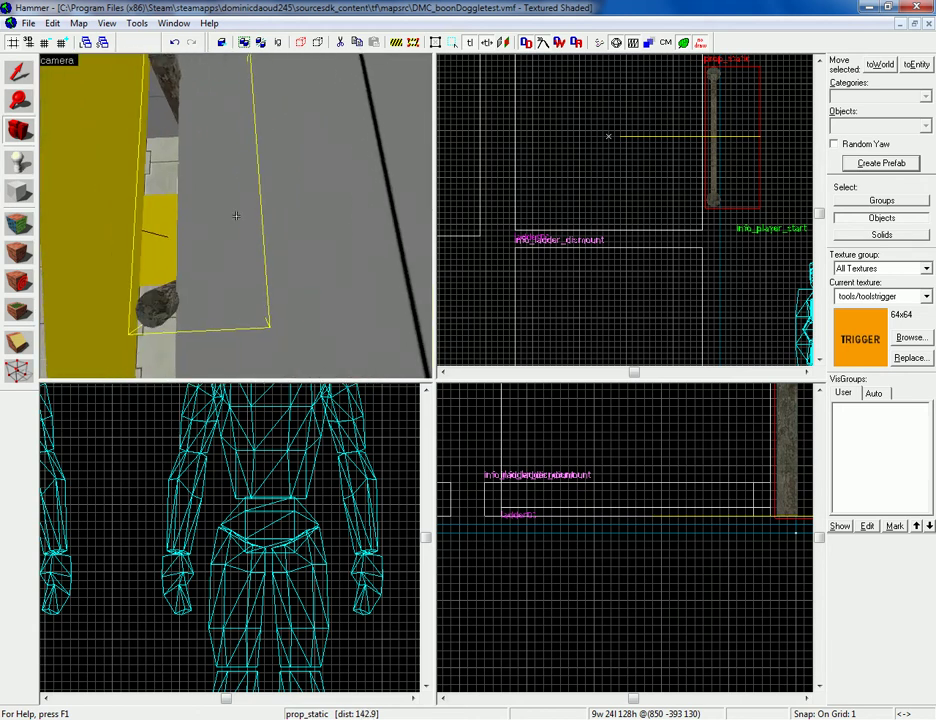
{"action": "key", "text": "w"}
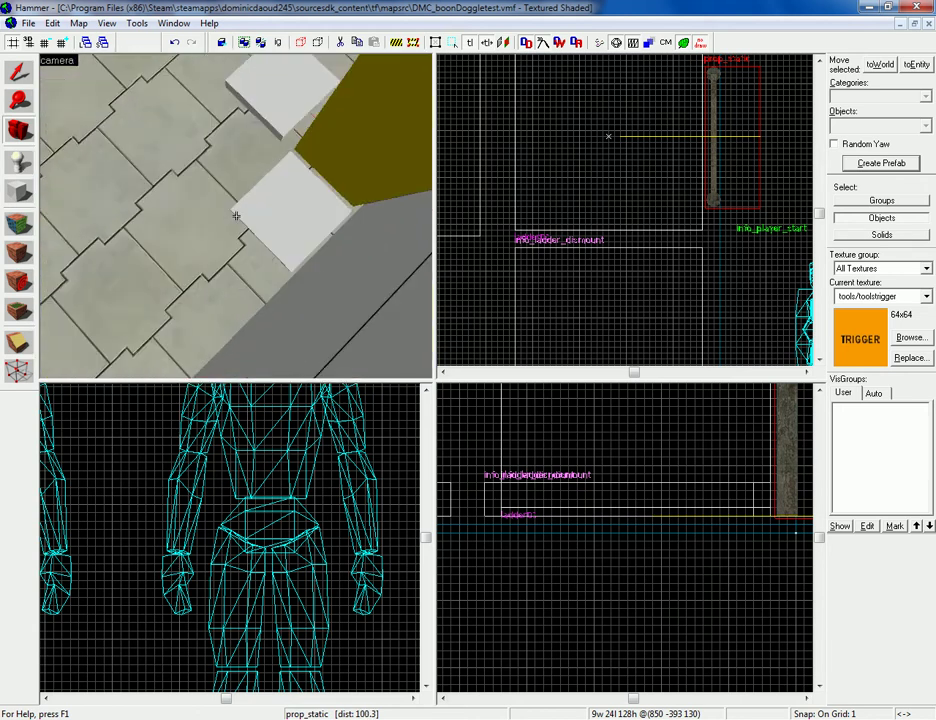
{"action": "key", "text": "s"}
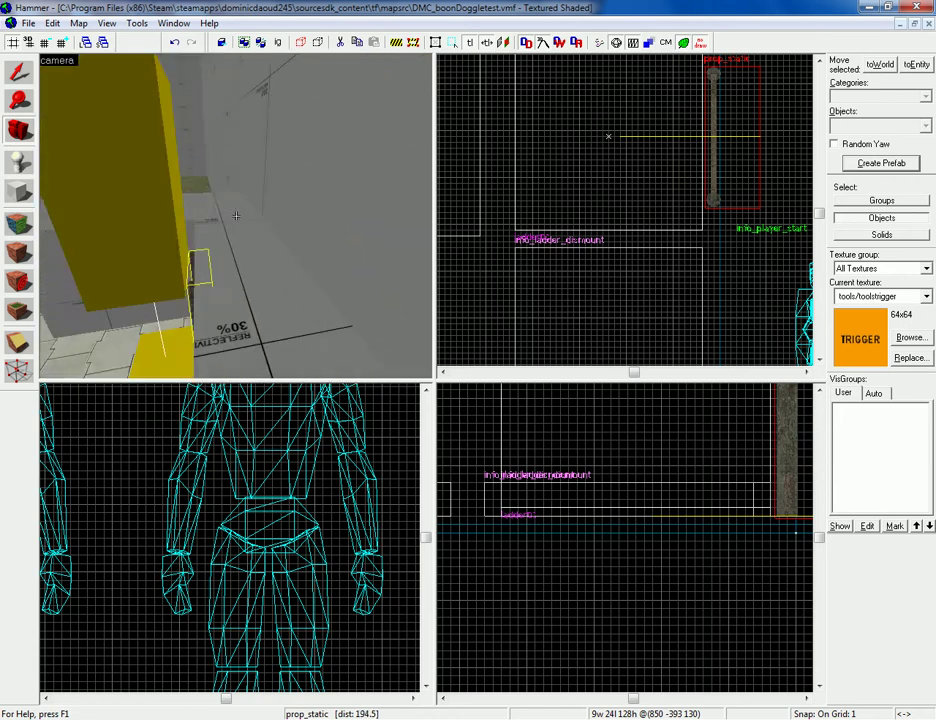
{"action": "key", "text": "w"}
{"action": "key", "text": "s"}
{"action": "key", "text": "w"}
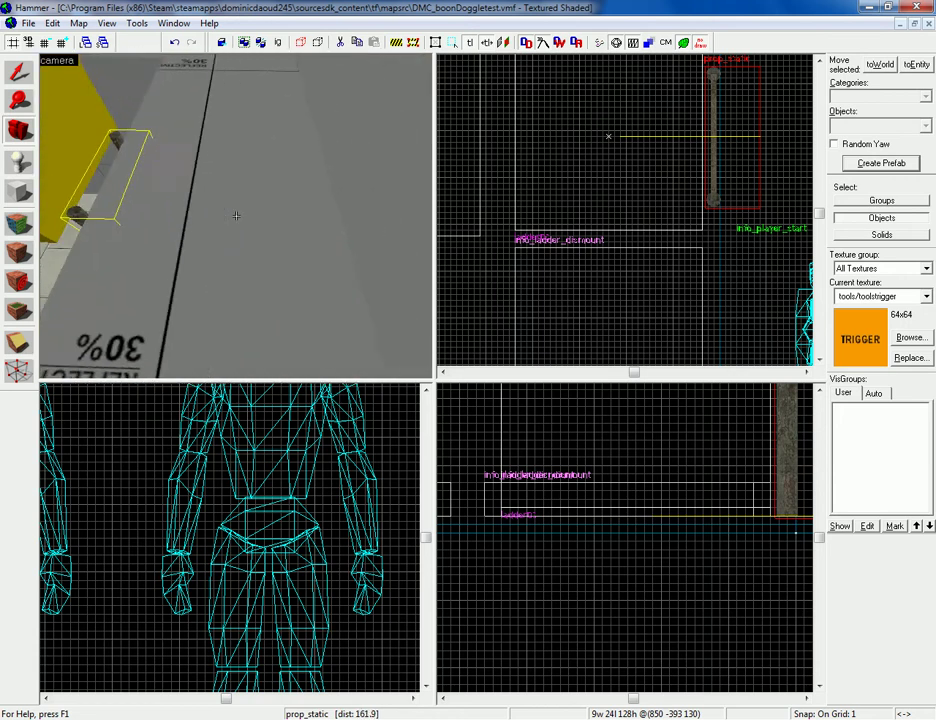
{"action": "key", "text": "w"}
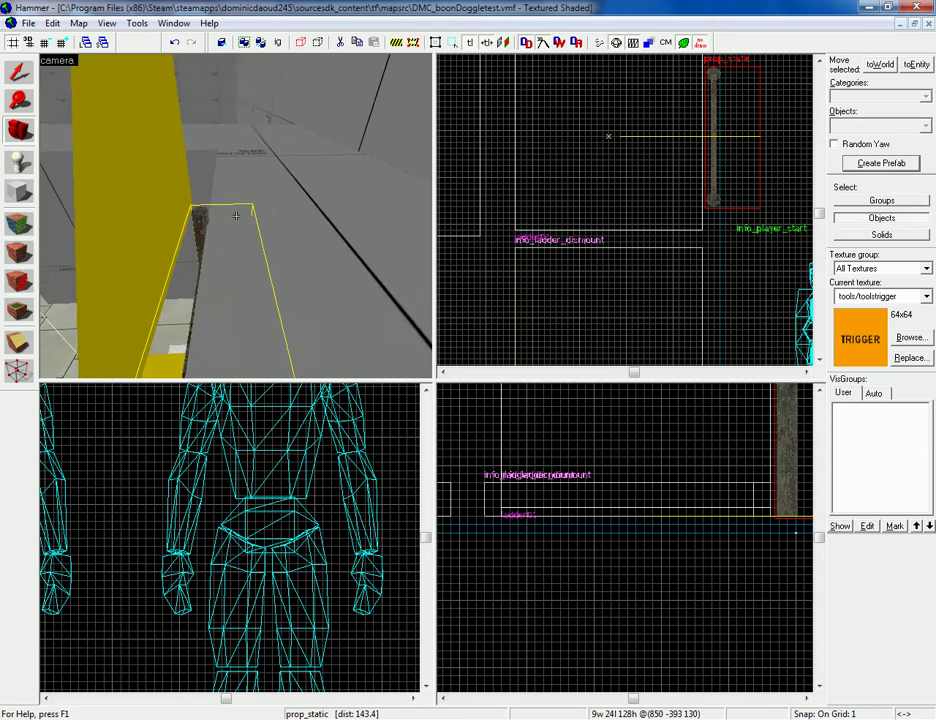
{"action": "key", "text": "w"}
{"action": "key", "text": "s"}
{"action": "key", "text": "s"}
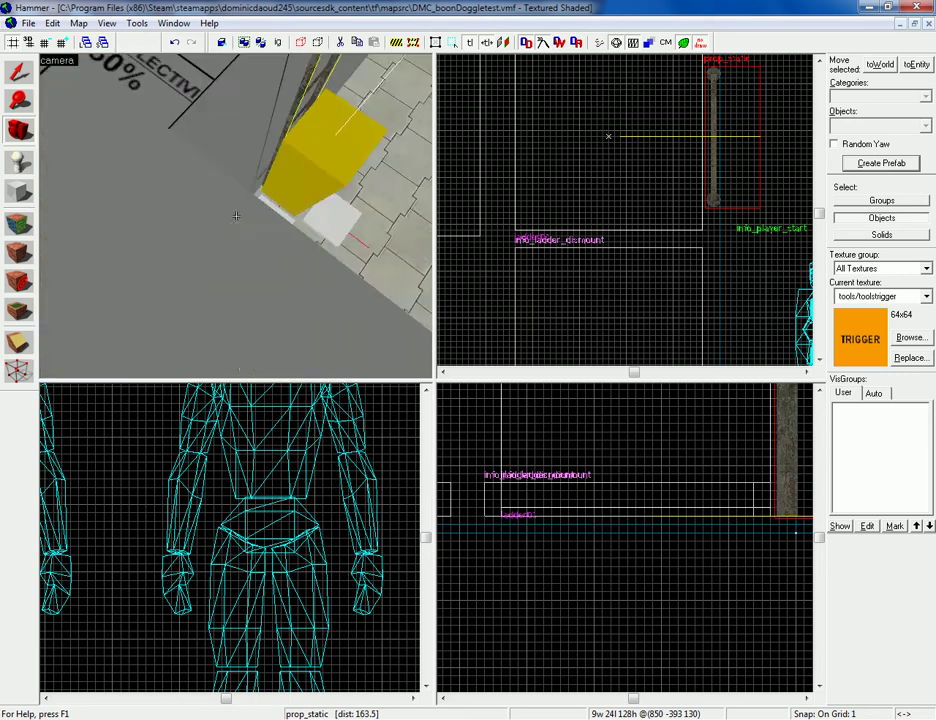
{"action": "key", "text": "w"}
{"action": "key", "text": "s"}
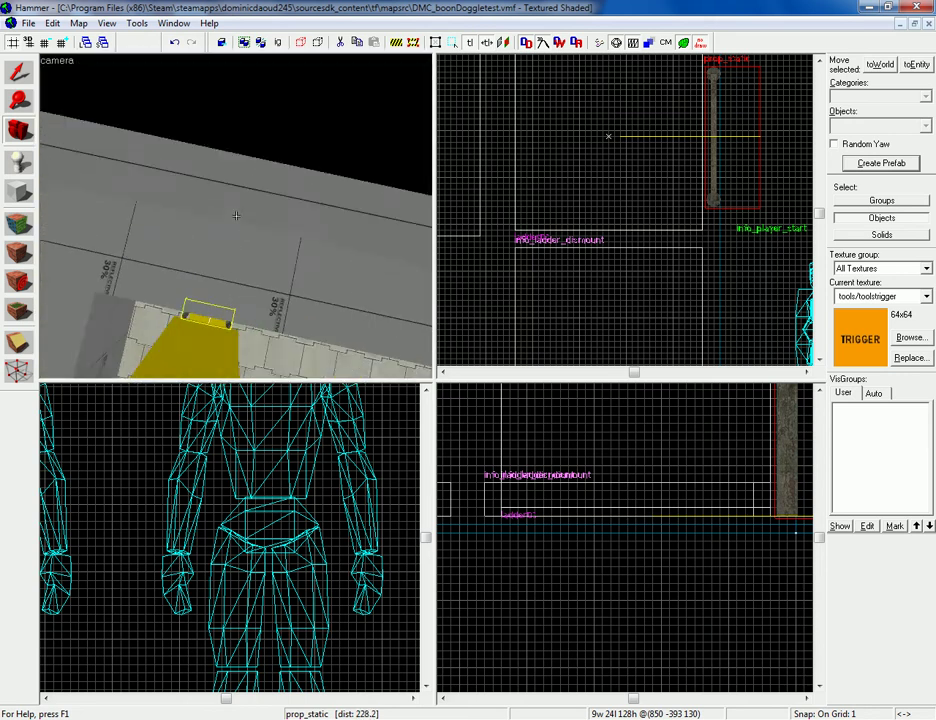
Step: Select the three info_player_start entities behind the ladder and raise them about 192 units onto the upper floor
{"action": "key", "text": "w"}
{"action": "key", "text": "w"}
{"action": "key", "text": "z"}
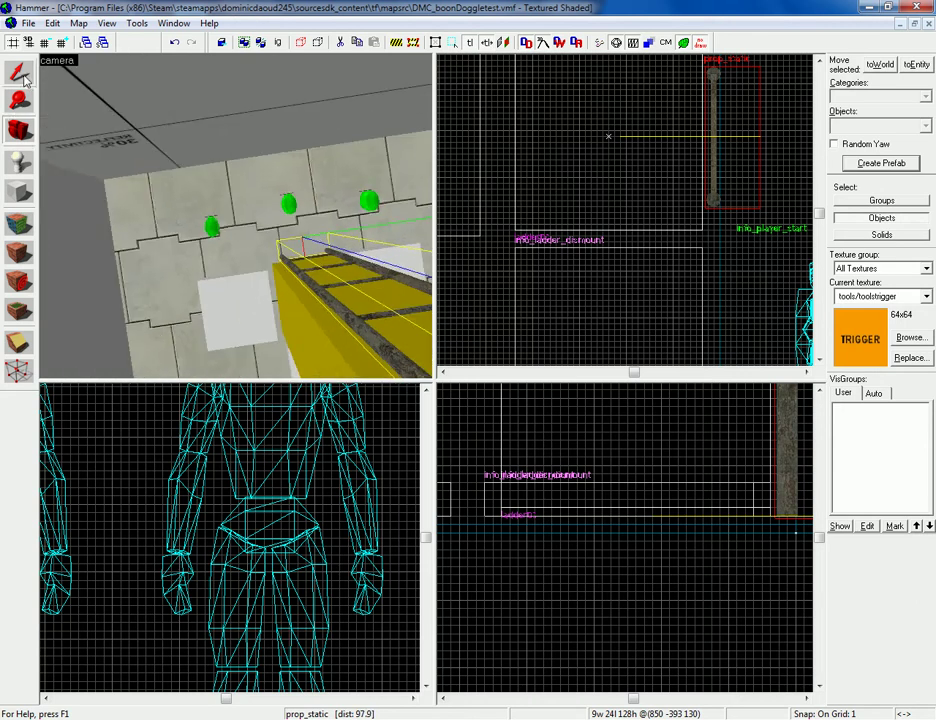
{"action": "left_click", "coordinate": [18, 74]}
{"action": "left_click", "coordinate": [212, 224]}
{"action": "left_click", "coordinate": [288, 205], "text": "ctrl"}
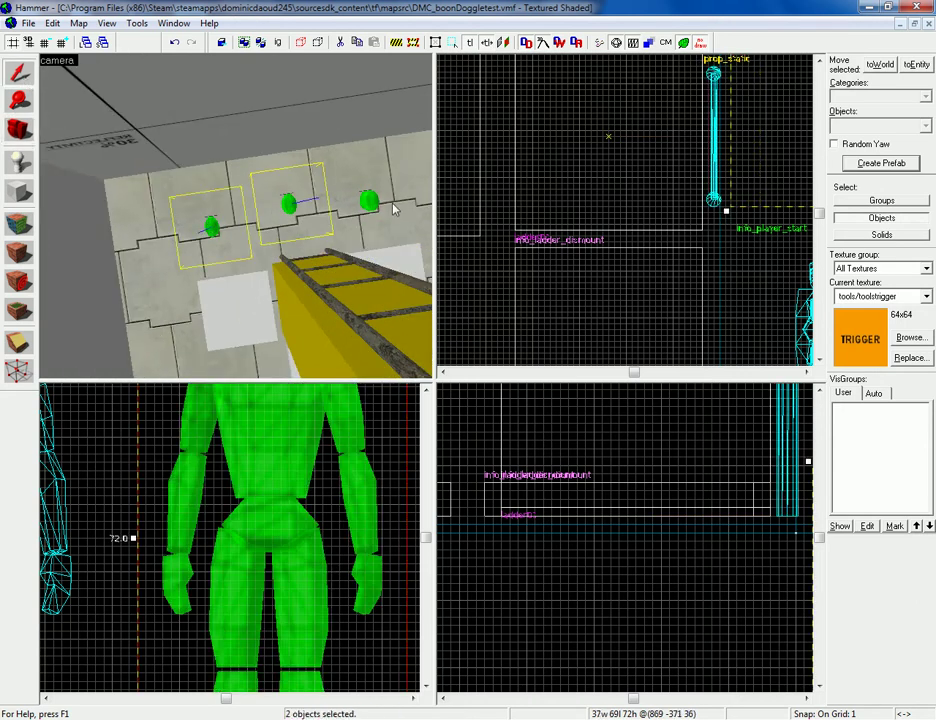
{"action": "left_click", "coordinate": [369, 203], "text": "ctrl"}
{"action": "key", "text": "ctrl+e"}
{"action": "scroll", "coordinate": [580, 472], "scroll_direction": "down", "scroll_amount": 3}
{"action": "scroll", "coordinate": [592, 520], "scroll_direction": "up", "scroll_amount": 2}
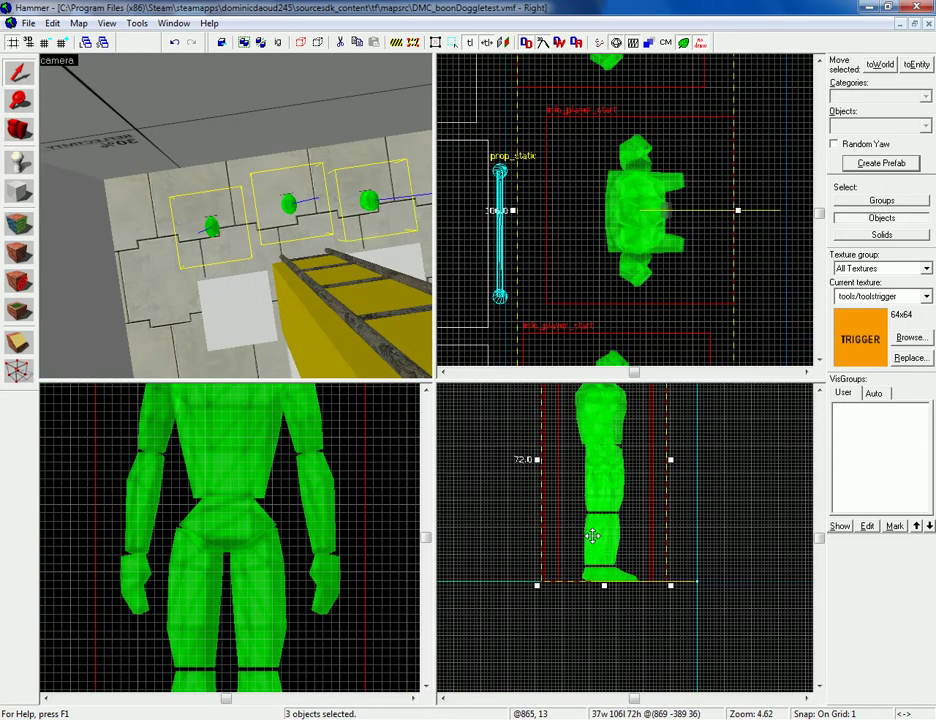
{"action": "mouse_move", "coordinate": [592, 483]}
{"action": "left_mouse_down"}
{"action": "mouse_move", "coordinate": [591, 449]}
{"action": "mouse_move", "coordinate": [591, 478]}
{"action": "left_mouse_up"}
{"action": "key", "text": "z"}
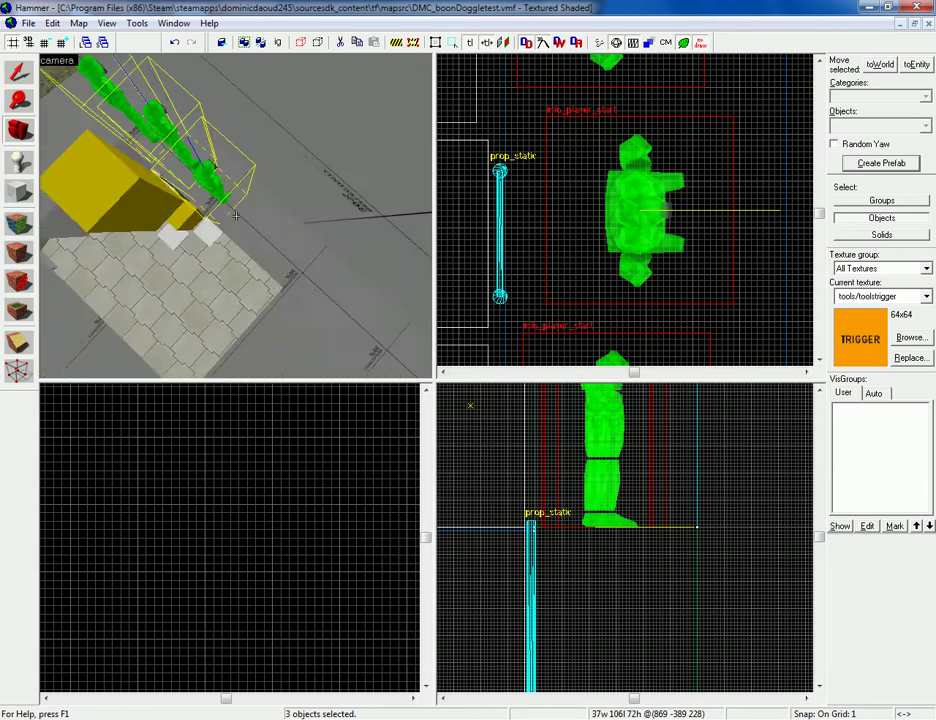
Step: Change the class of the three selected upper-floor info_player_start entities to info_ladder_dismount
{"action": "key", "text": "z"}
{"action": "key", "text": "alt+Return"}
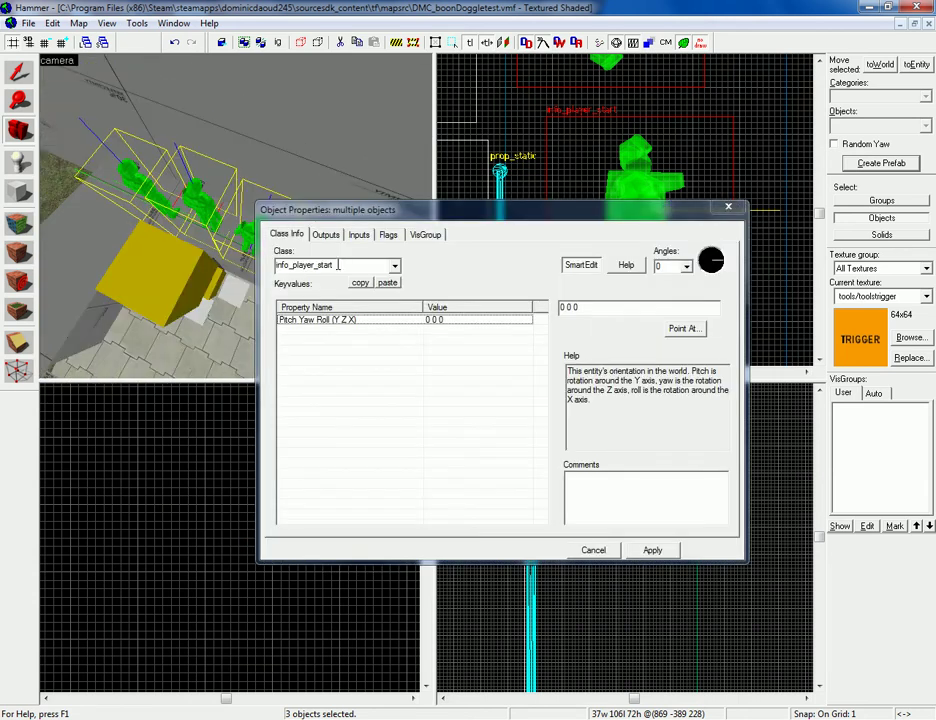
{"action": "left_click_drag", "start_coordinate": [338, 265], "coordinate": [296, 267]}
{"action": "key", "text": "BackSpace"}
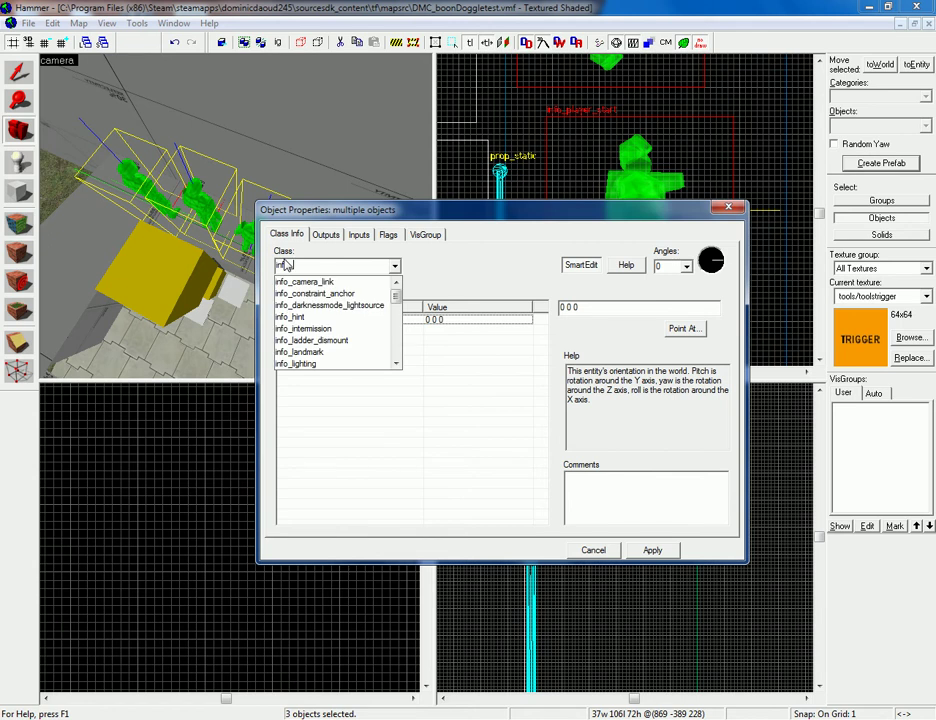
{"action": "type", "text": "d"}
{"action": "key", "text": "BackSpace"}
{"action": "type", "text": "lad"}
{"action": "key", "text": "Down"}
{"action": "key", "text": "Return"}
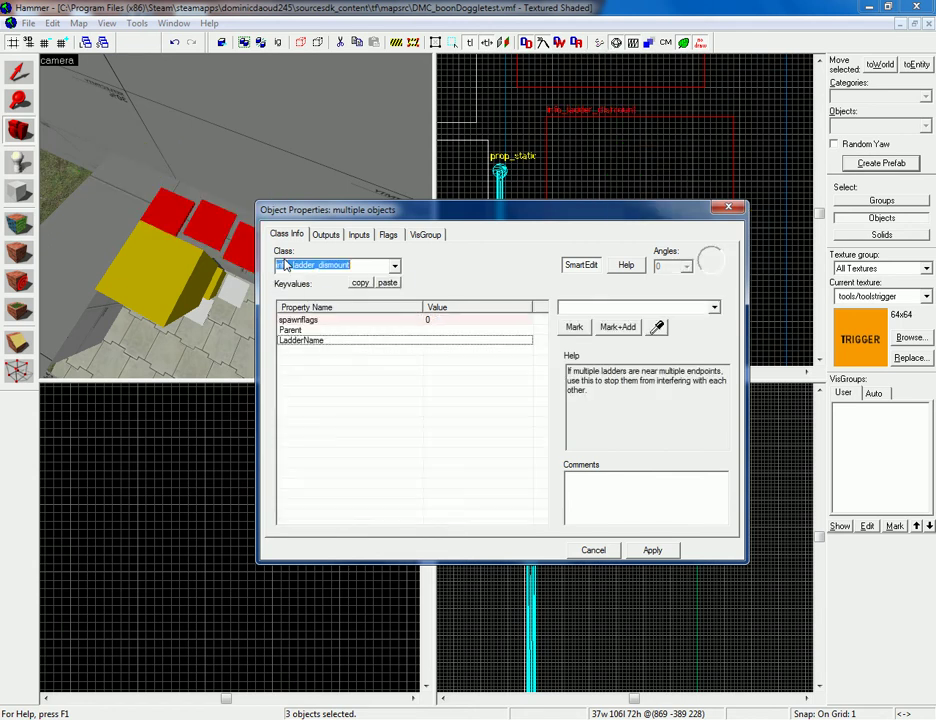
Step: Set the LadderName of the three upper-floor dismounts to ladder01, apply it and close the properties
{"action": "type", "text": "ladder01"}
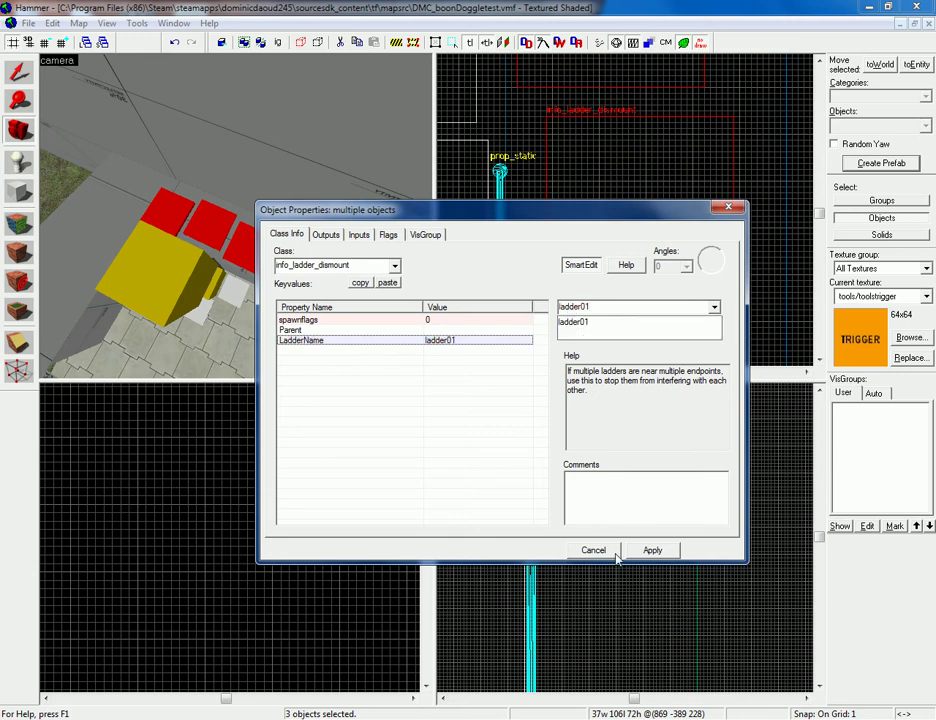
{"action": "left_click", "coordinate": [646, 552]}
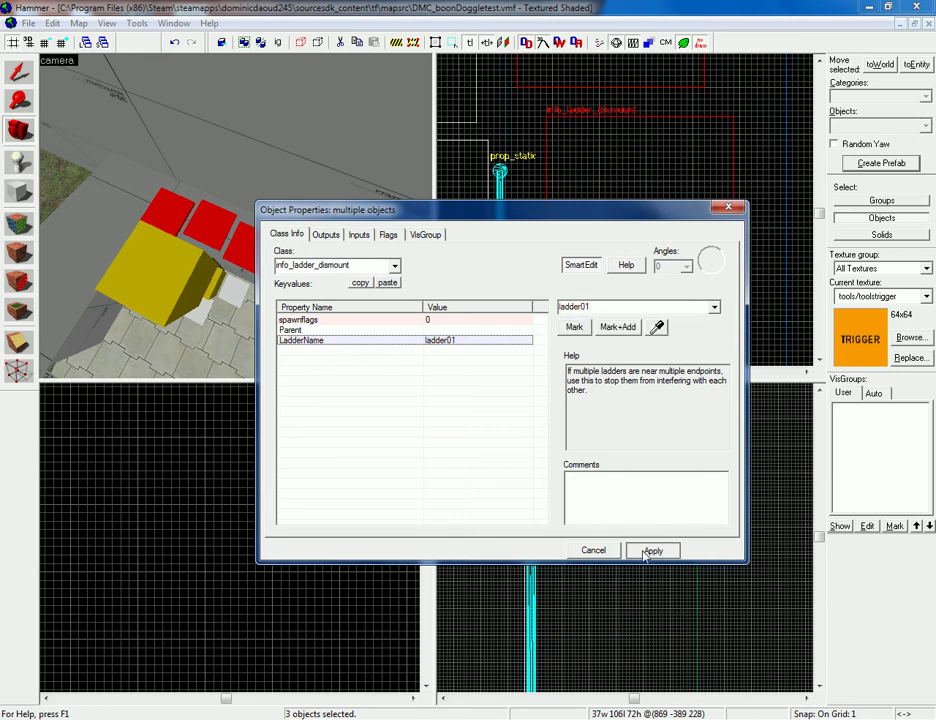
{"action": "key", "text": "Escape"}
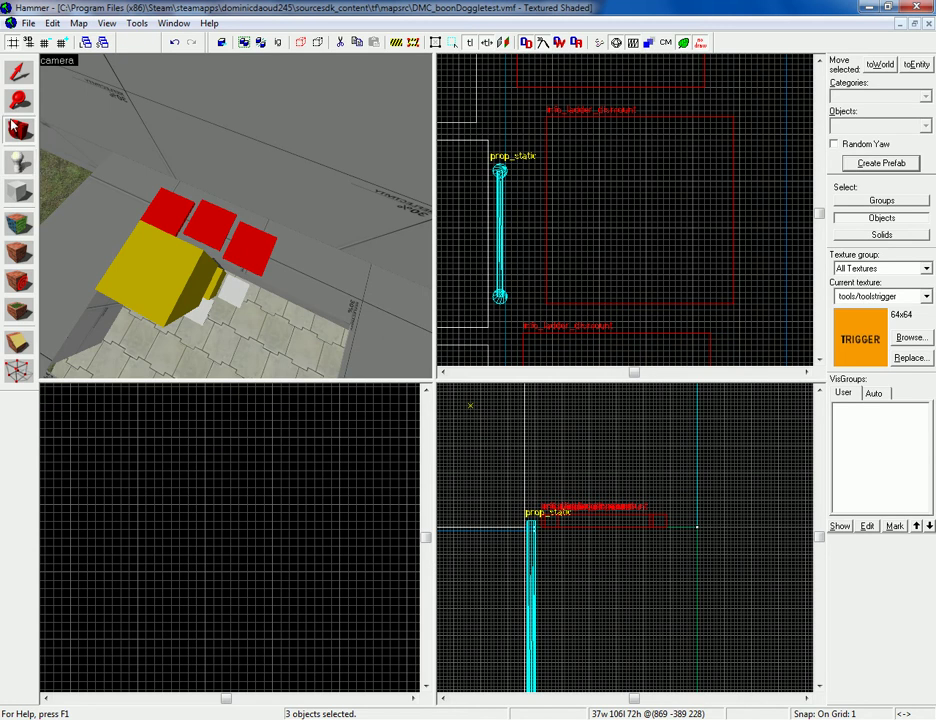
Step: Examine the middle upper-floor info_ladder_dismount's position relative to the ladder prop_static in the top and 3D views
{"action": "key", "text": "a"}
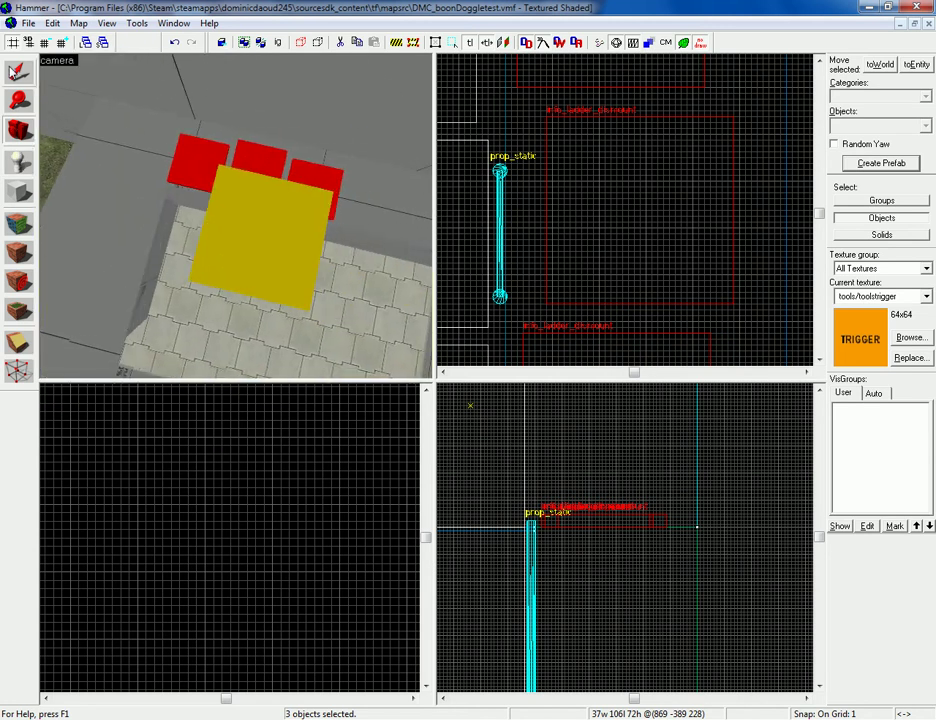
{"action": "key", "text": "z"}
{"action": "left_click", "coordinate": [15, 78]}
{"action": "left_click", "coordinate": [229, 172]}
{"action": "key", "text": "ctrl+e"}
{"action": "scroll", "coordinate": [564, 226], "scroll_direction": "up", "scroll_amount": 4}
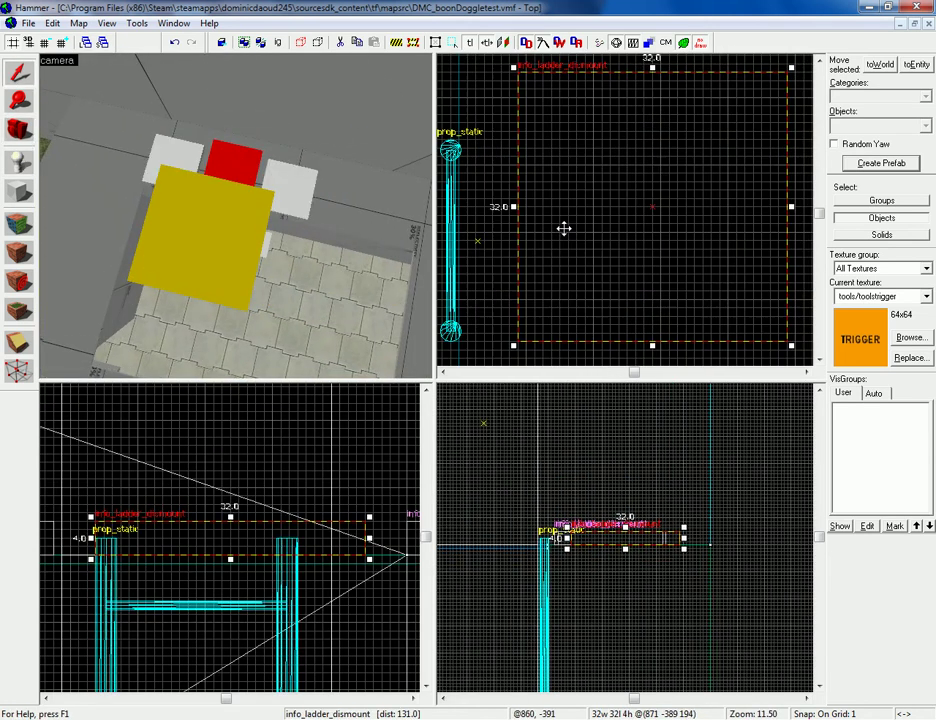
{"action": "key", "text": "z"}
{"action": "key", "text": "d"}
{"action": "key", "text": "w"}
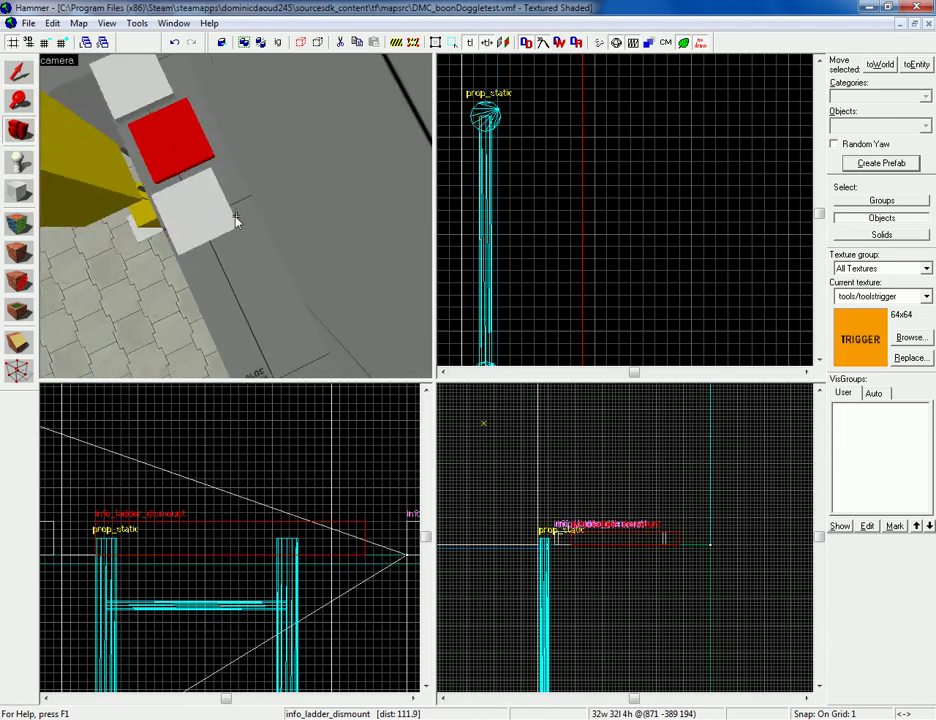
{"action": "key", "text": "z"}
{"action": "left_click", "coordinate": [171, 149]}
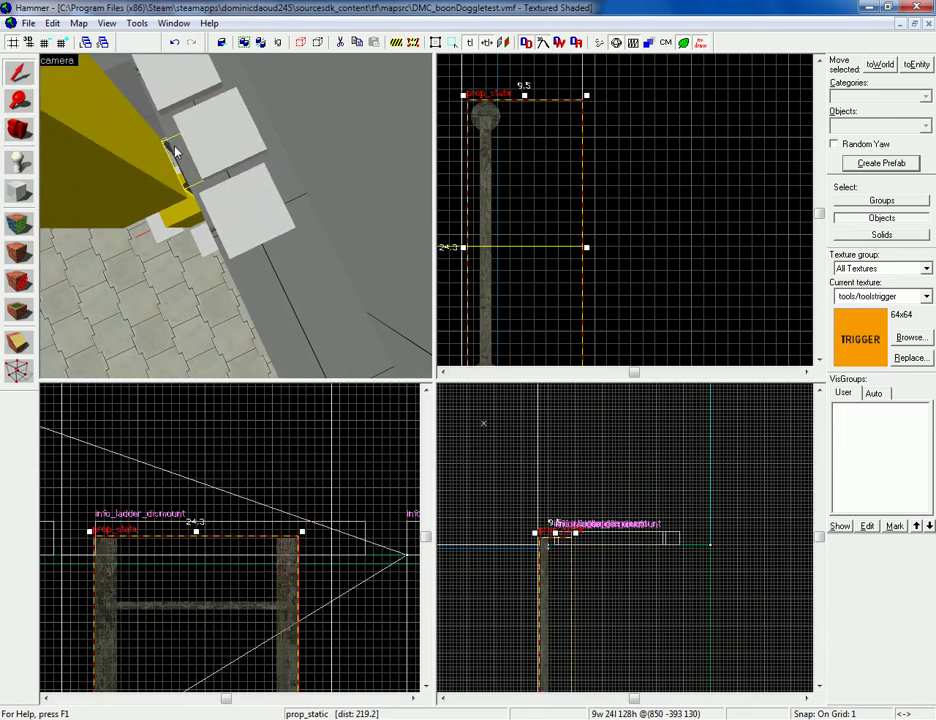
Step: Select the middle upper-floor info_ladder_dismount and shift it about 1 unit away from the ladder
{"action": "left_click", "coordinate": [215, 137]}
{"action": "key", "text": "a"}
{"action": "key", "text": "w"}
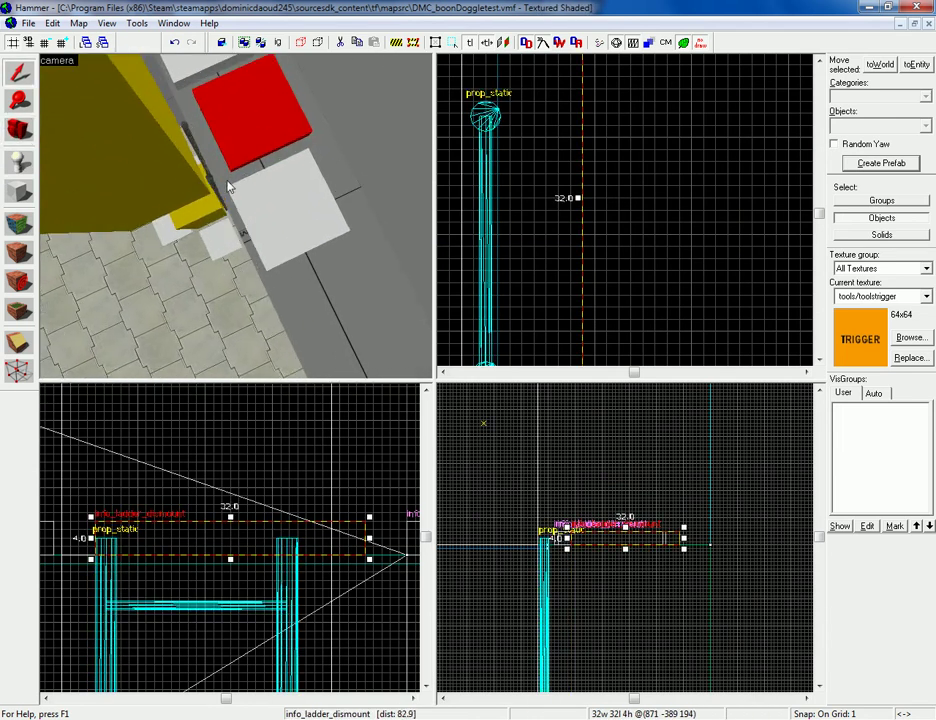
{"action": "left_click", "coordinate": [210, 182]}
{"action": "left_click", "coordinate": [248, 150]}
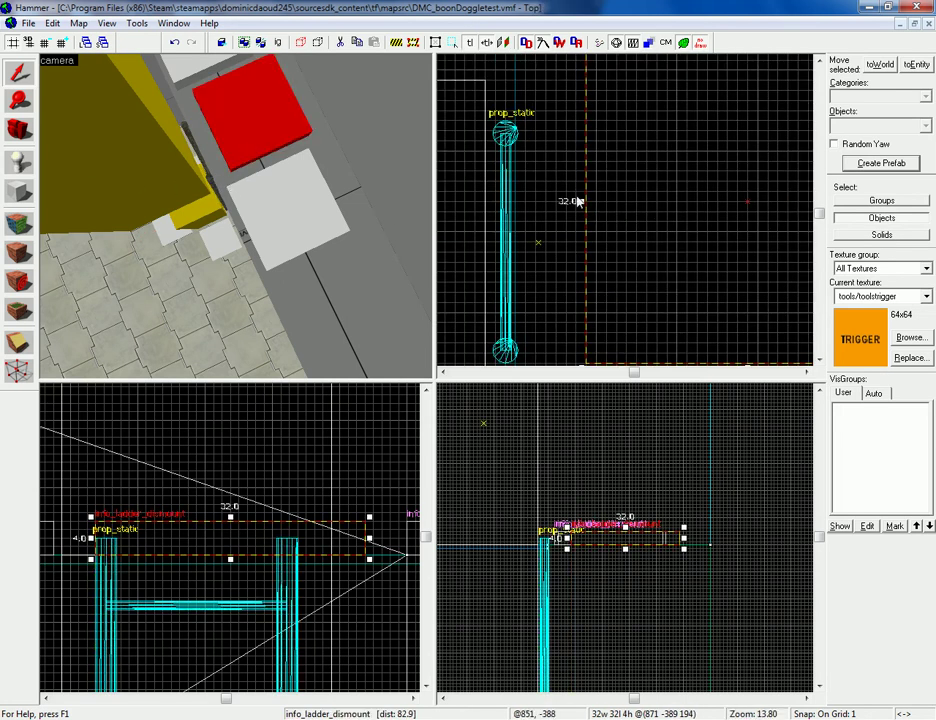
{"action": "scroll", "coordinate": [578, 202], "scroll_direction": "down", "scroll_amount": 2}
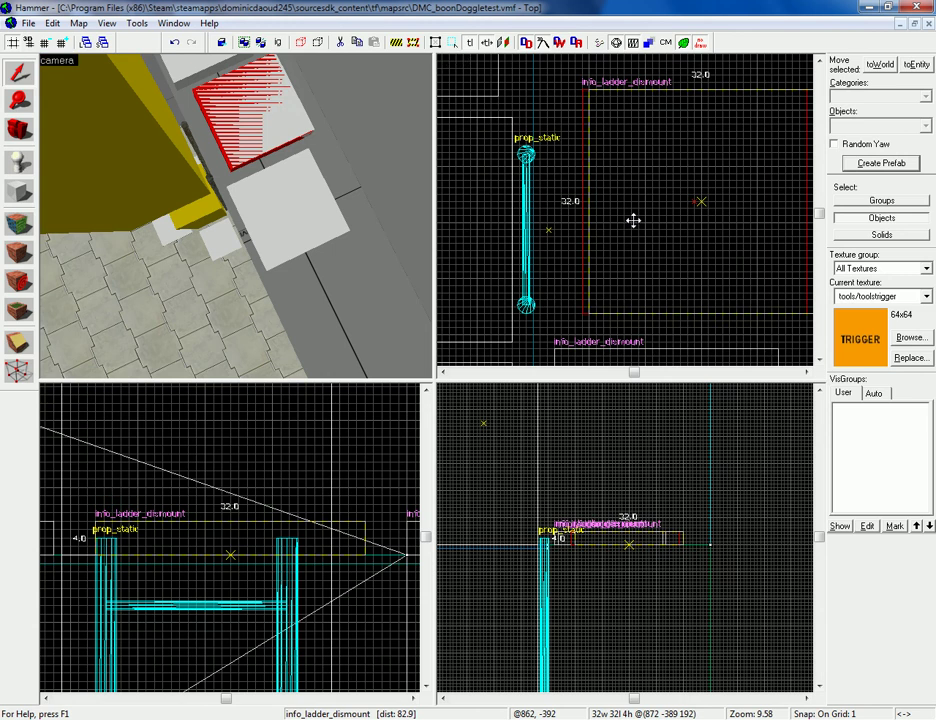
Step: Select the upper-floor side dismount at y -426 and compare its edge with the ladder and neighbouring dismounts in the top view
{"action": "left_click", "coordinate": [251, 203]}
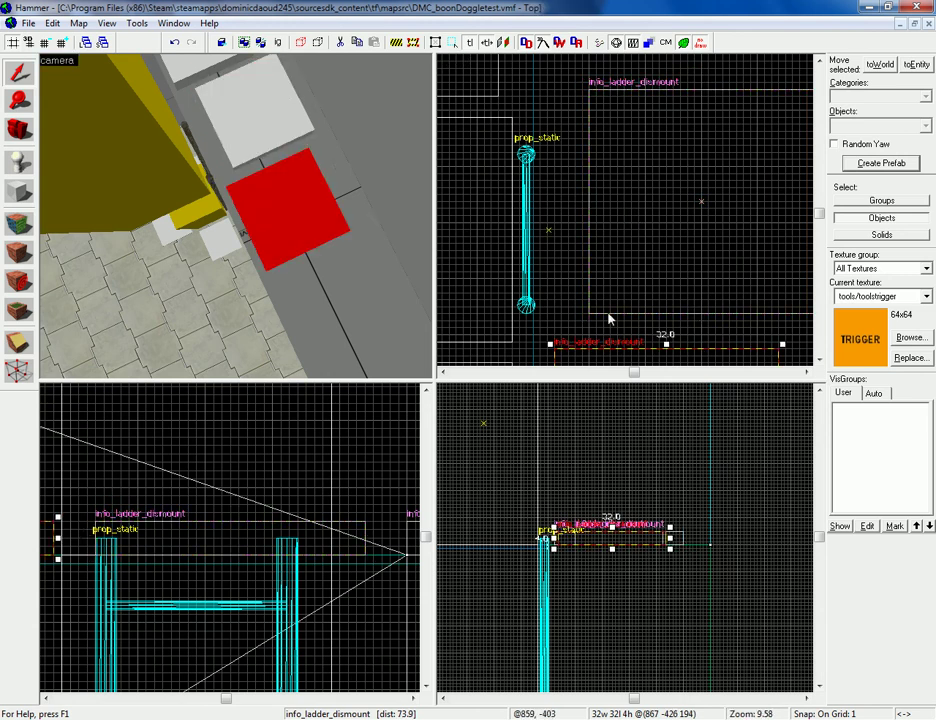
{"action": "key", "text": "Down"}
{"action": "key", "text": "Up"}
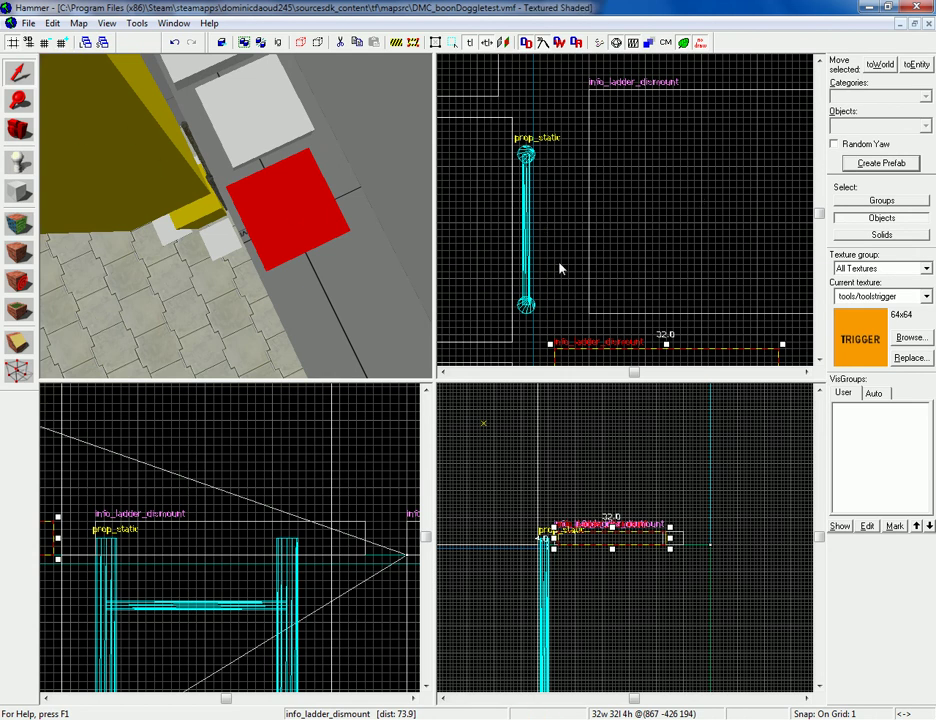
{"action": "scroll", "coordinate": [637, 270], "scroll_direction": "down", "scroll_amount": 3}
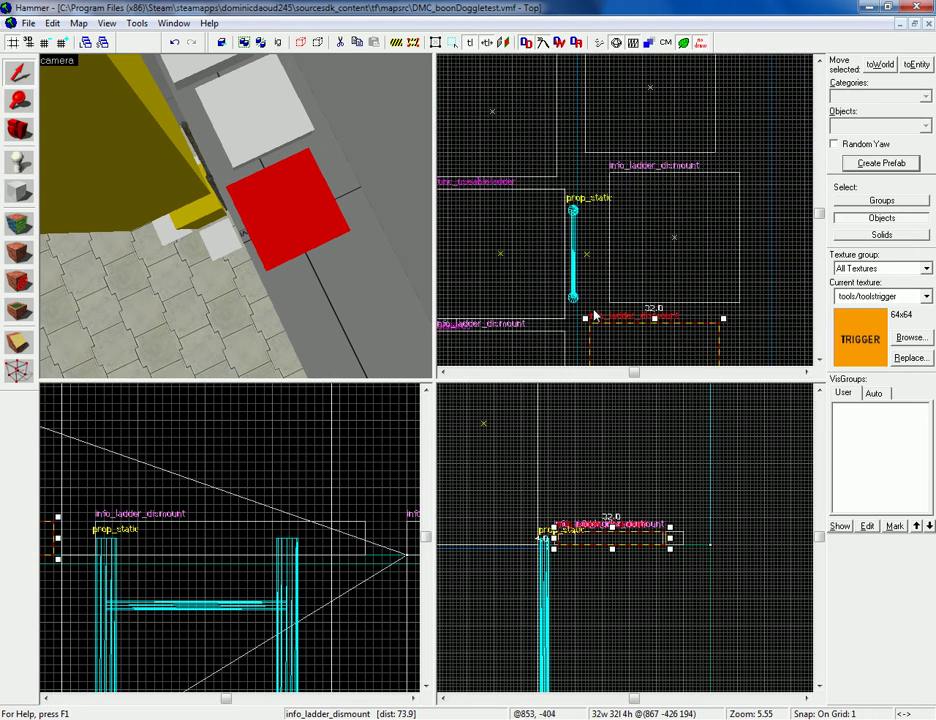
{"action": "scroll", "coordinate": [588, 340], "scroll_direction": "up", "scroll_amount": 2}
{"action": "key", "text": "Up"}
{"action": "key", "text": "Up"}
{"action": "key", "text": "Up"}
{"action": "key", "text": "Up"}
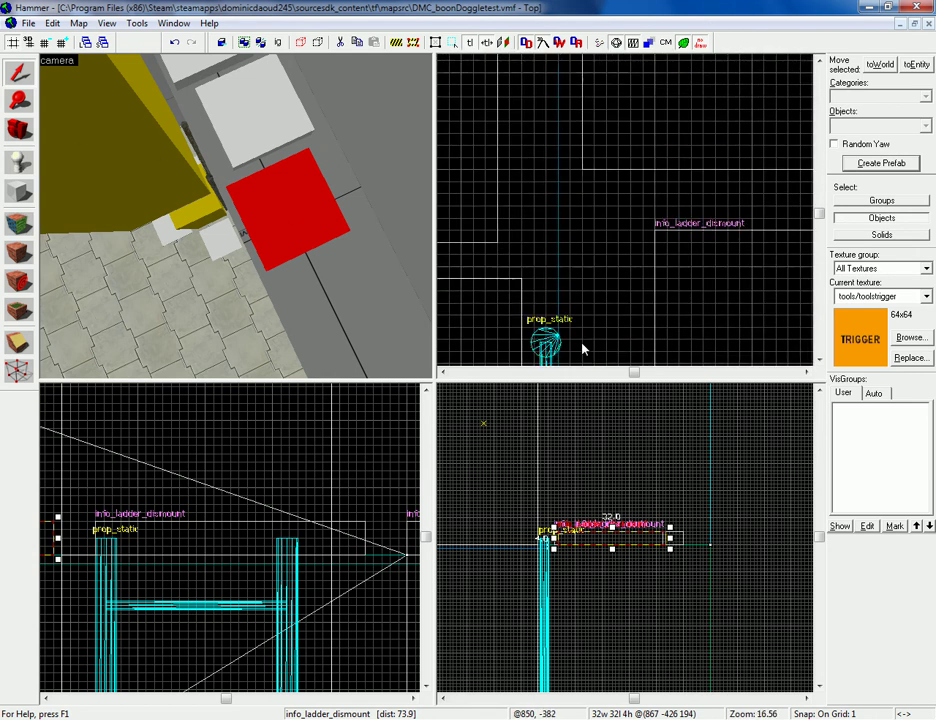
Step: Select the opposite upper-floor side dismount at y -352 and shift it about 1 unit away from the ladder, to x 867
{"action": "key", "text": "Down"}
{"action": "scroll", "coordinate": [597, 216], "scroll_direction": "down", "scroll_amount": 1}
{"action": "key", "text": "Down"}
{"action": "key", "text": "Down"}
{"action": "left_click_drag", "start_coordinate": [633, 333], "coordinate": [637, 333]}
{"action": "key", "text": "Up"}
{"action": "key", "text": "Up"}
{"action": "key", "text": "Up"}
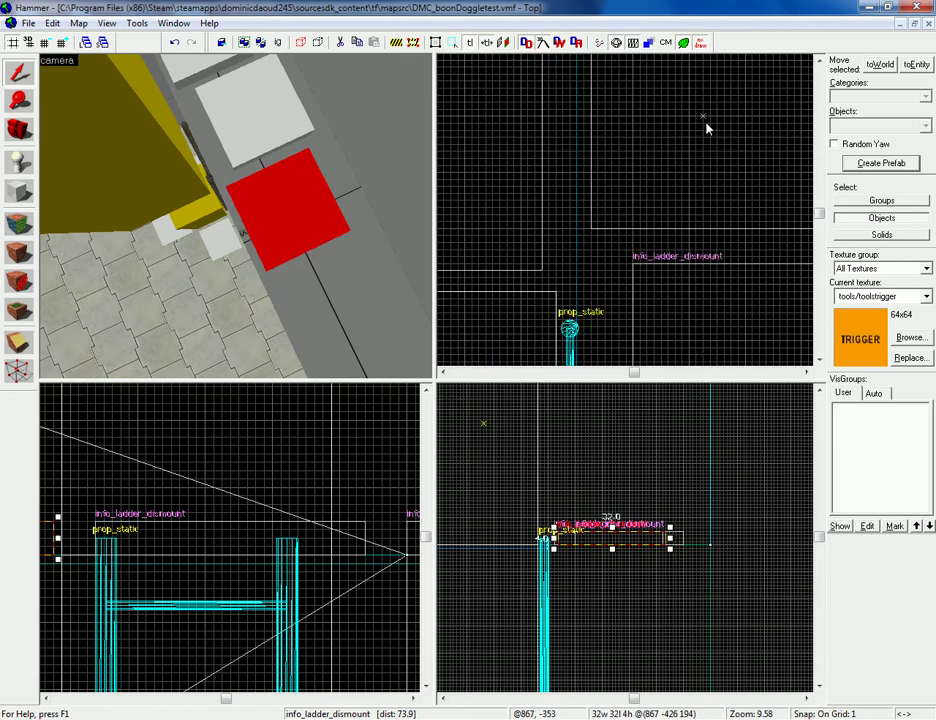
{"action": "left_click", "coordinate": [704, 118]}
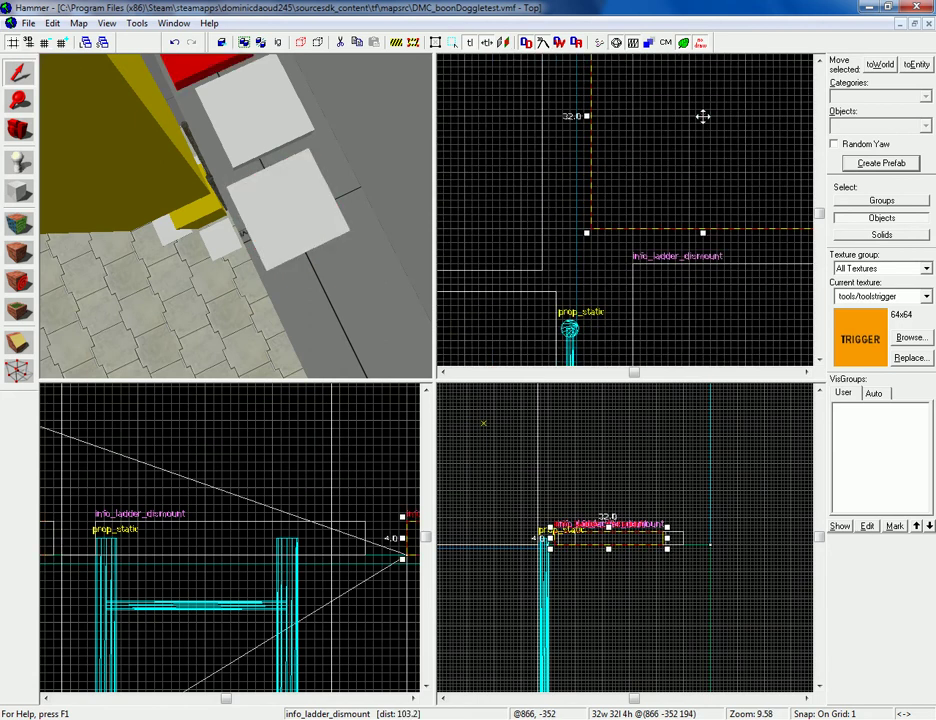
{"action": "left_click", "coordinate": [32, 135]}
Step: Examine the ladder, its end volumes and both sets of dismounts in 3D from the base to the upper floor
{"action": "left_click_drag", "start_coordinate": [170, 278], "coordinate": [155, 205]}
{"action": "left_click_drag", "start_coordinate": [222, 217], "coordinate": [236, 216]}
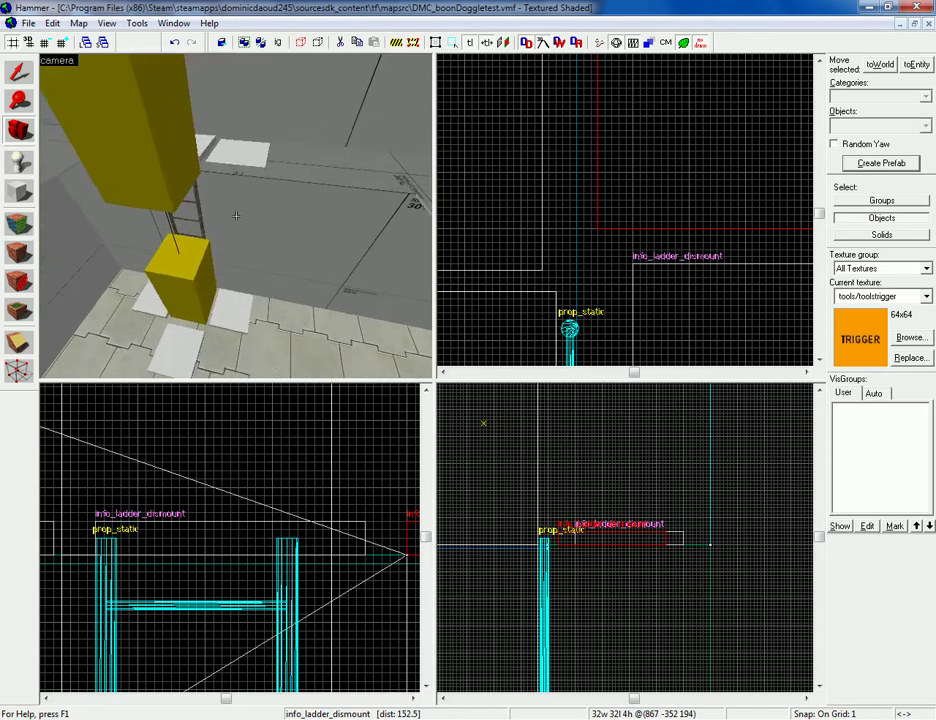
{"action": "key", "text": "z"}
{"action": "key", "text": "z"}
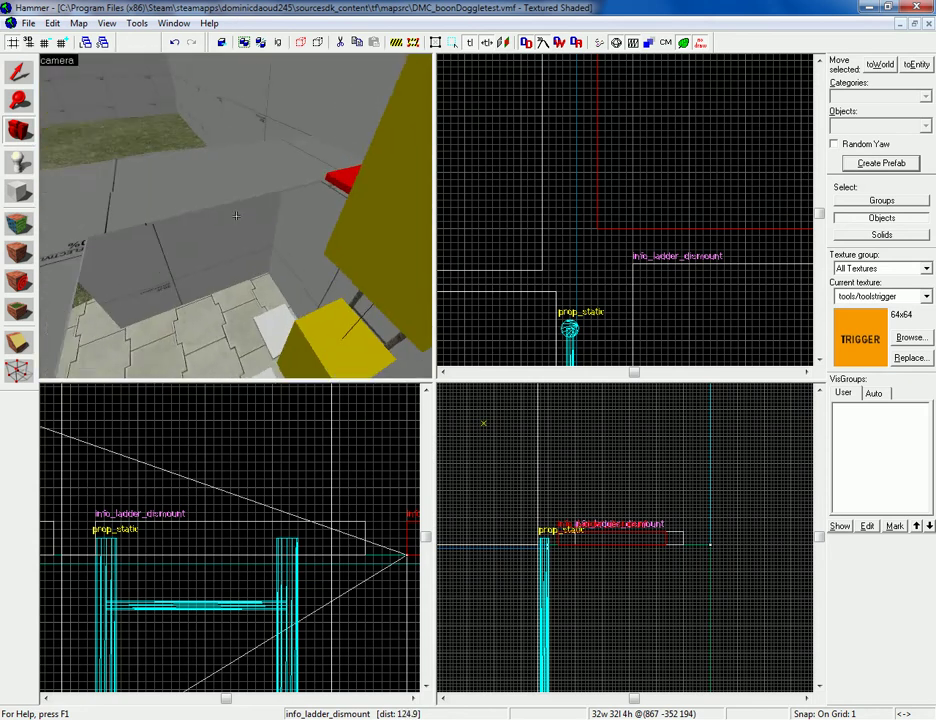
{"action": "key", "text": "z"}
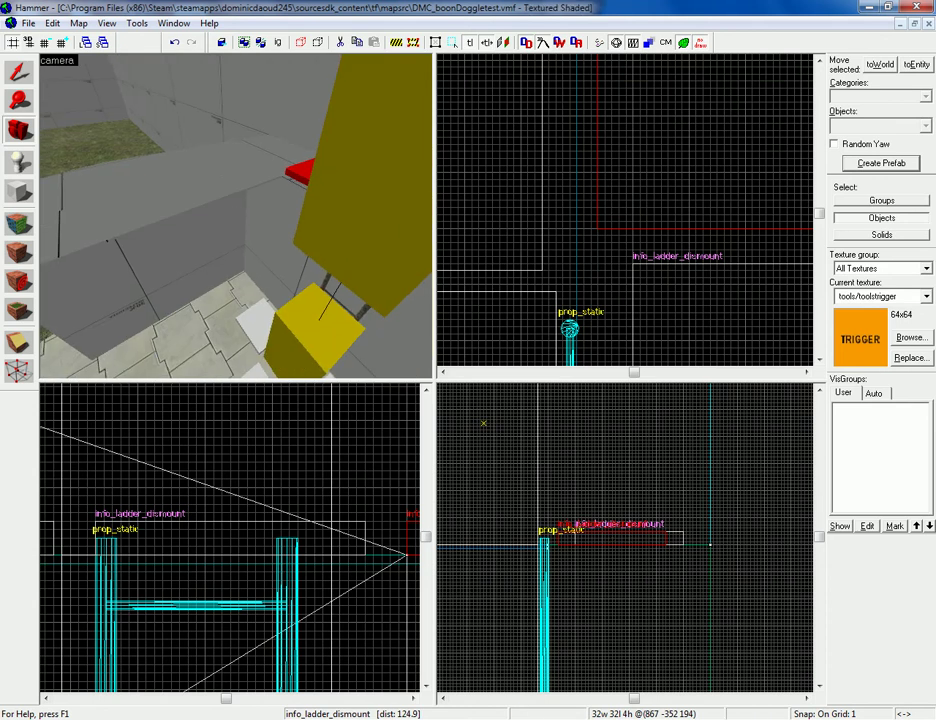
{"action": "key", "text": "z"}
{"action": "key", "text": "s"}
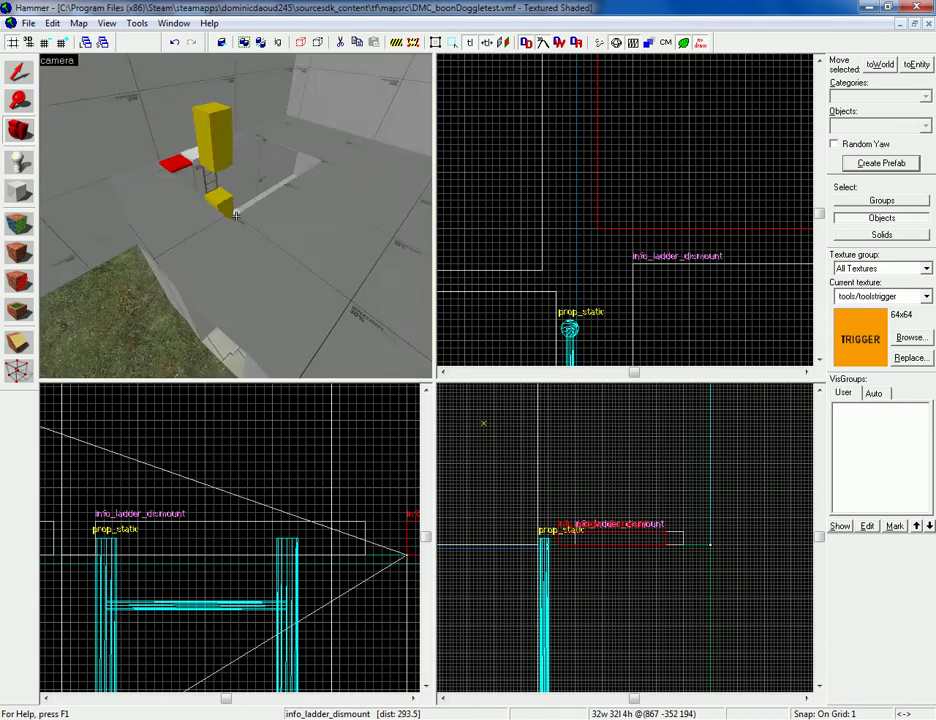
{"action": "key", "text": "w"}
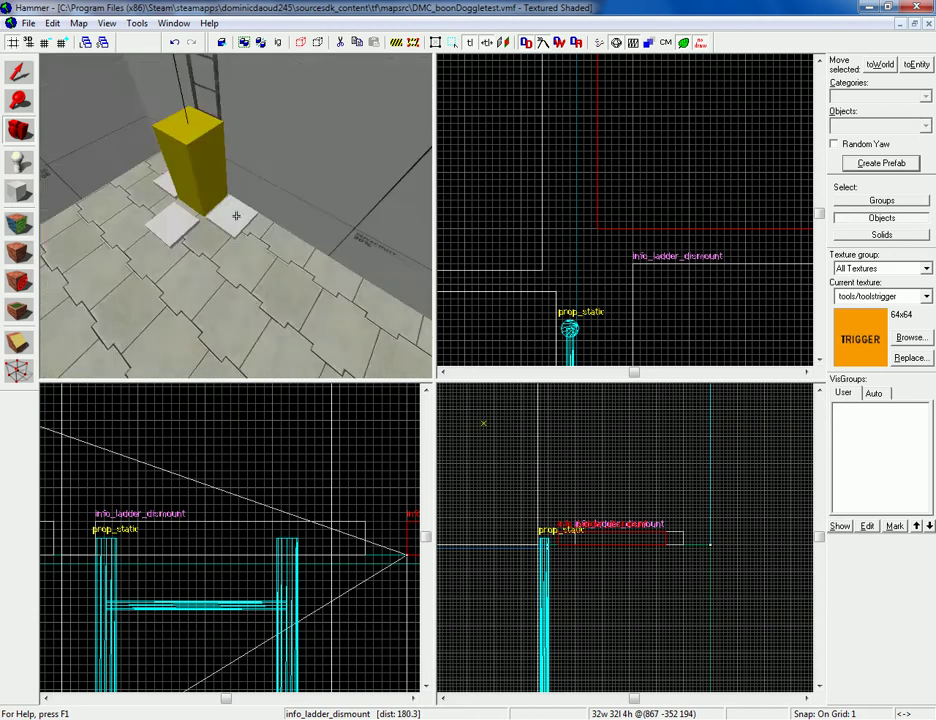
{"action": "key", "text": "w"}
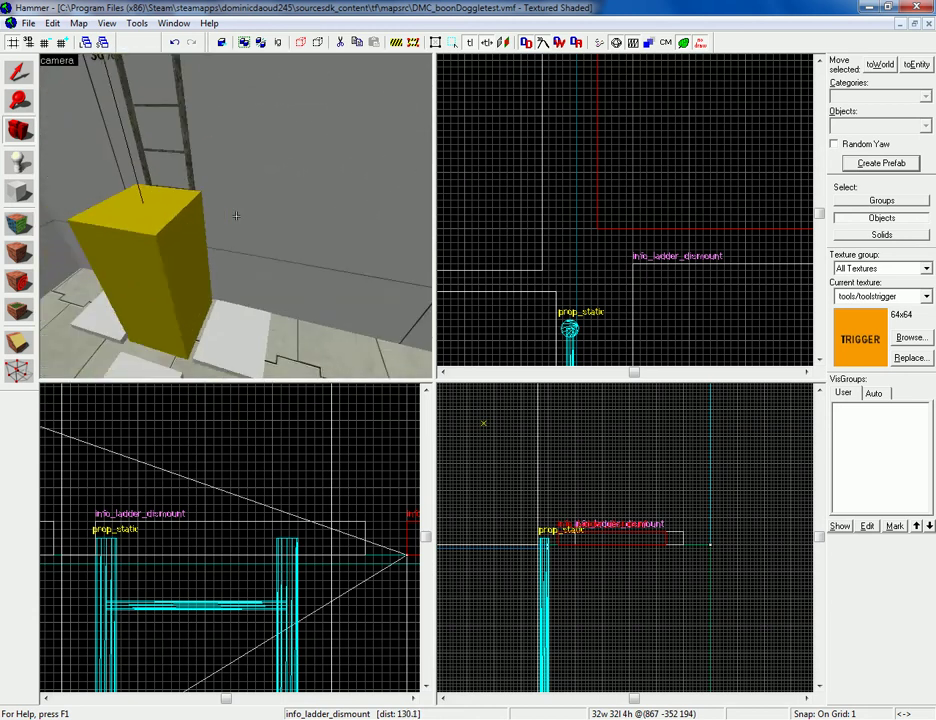
{"action": "key", "text": "w"}
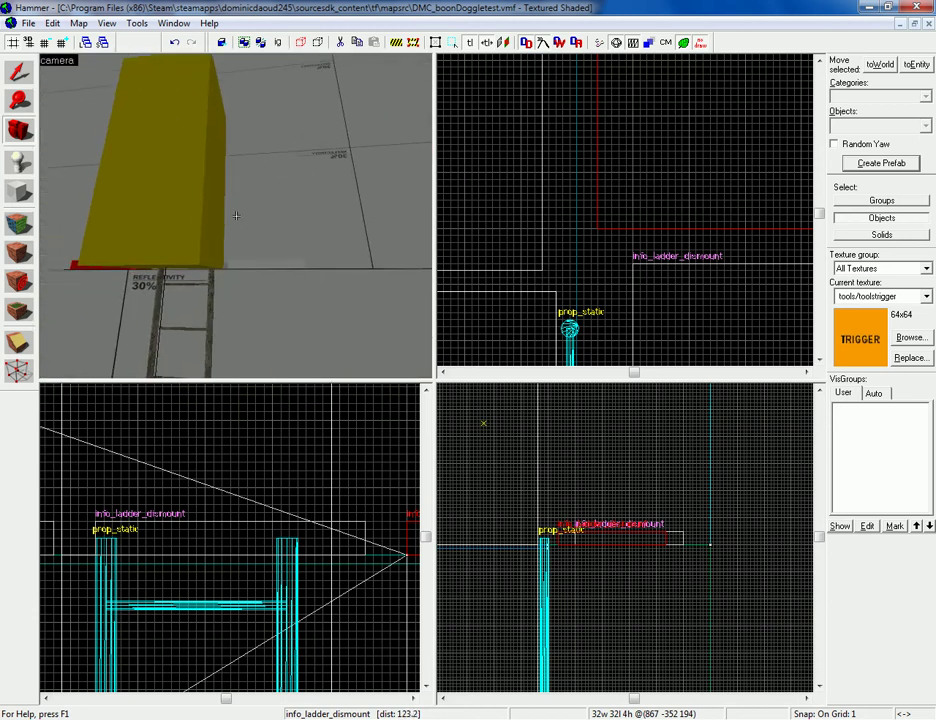
{"action": "key", "text": "w"}
{"action": "key", "text": "s"}
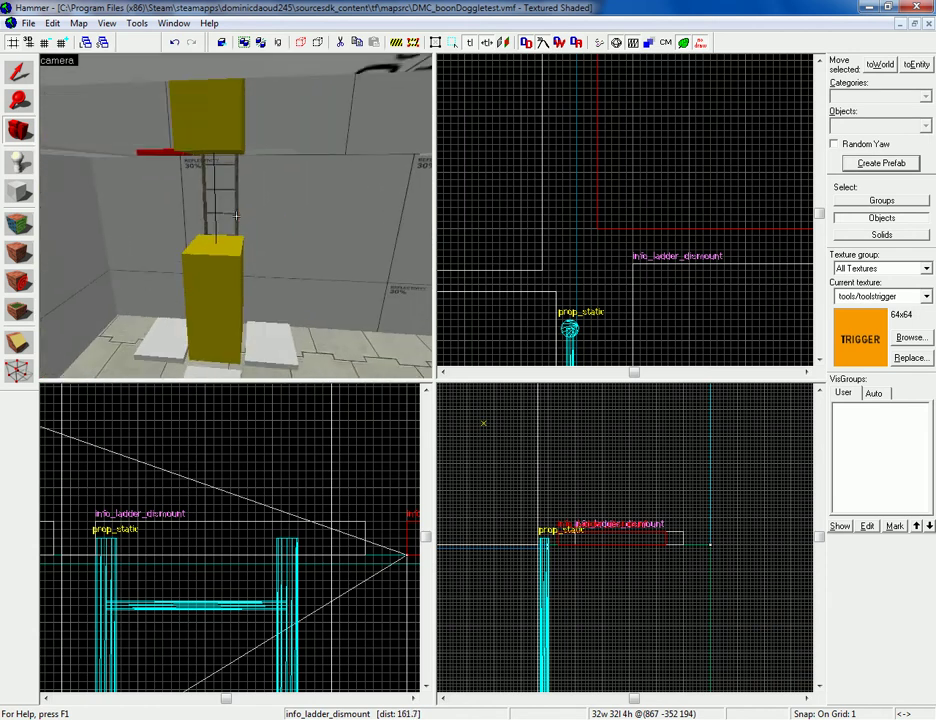
{"action": "key", "text": "d"}
{"action": "key", "text": "z"}
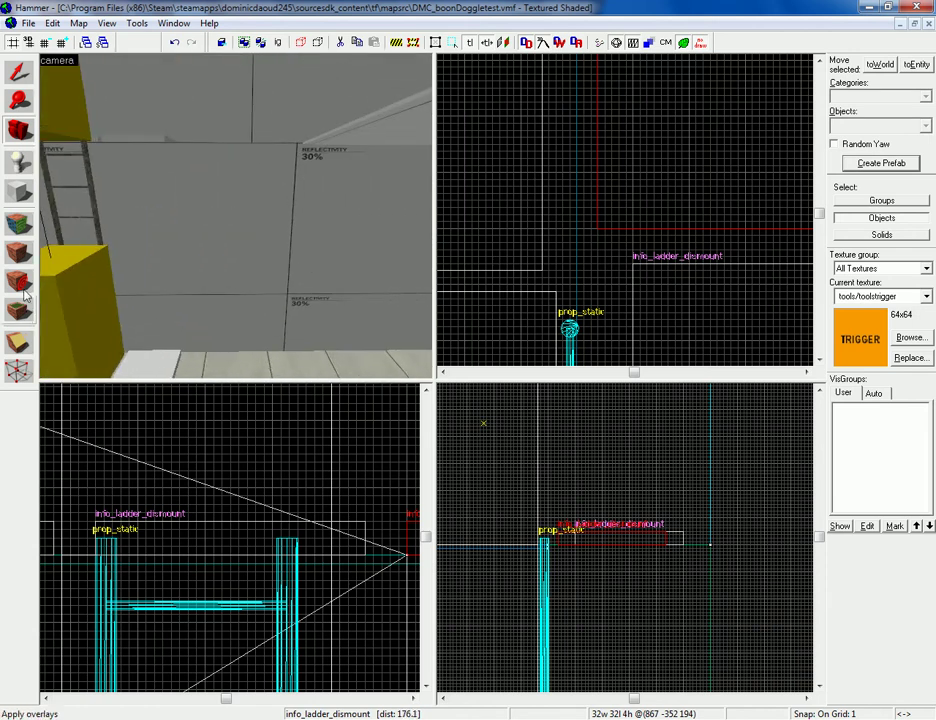
Step: Filter the textures by "boon" and make boondoggle/creditsboondoggle the current texture
{"action": "left_click", "coordinate": [18, 228]}
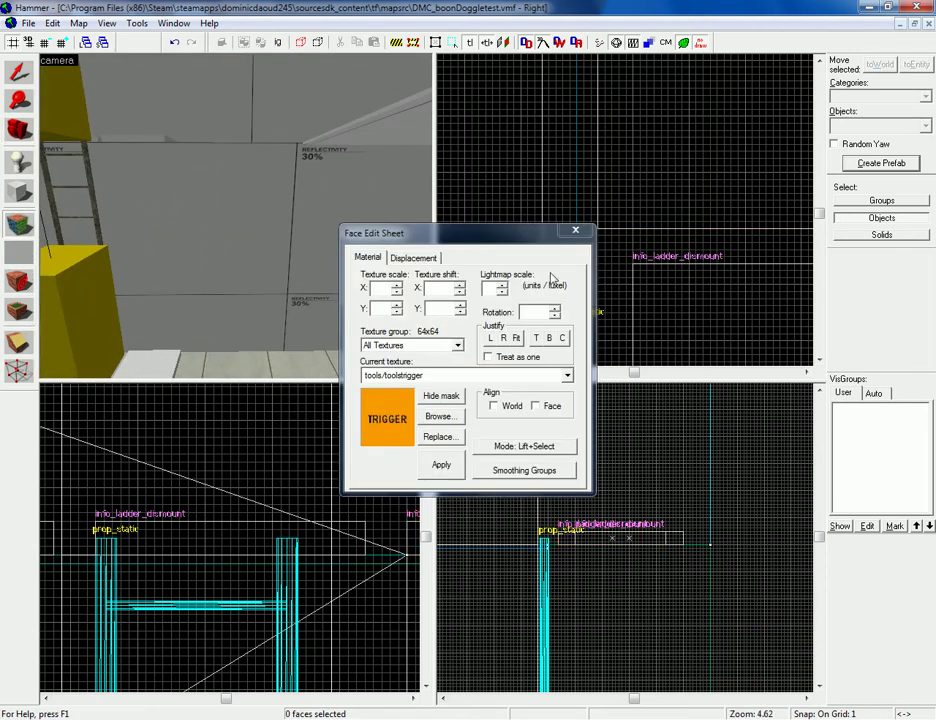
{"action": "left_click", "coordinate": [14, 262]}
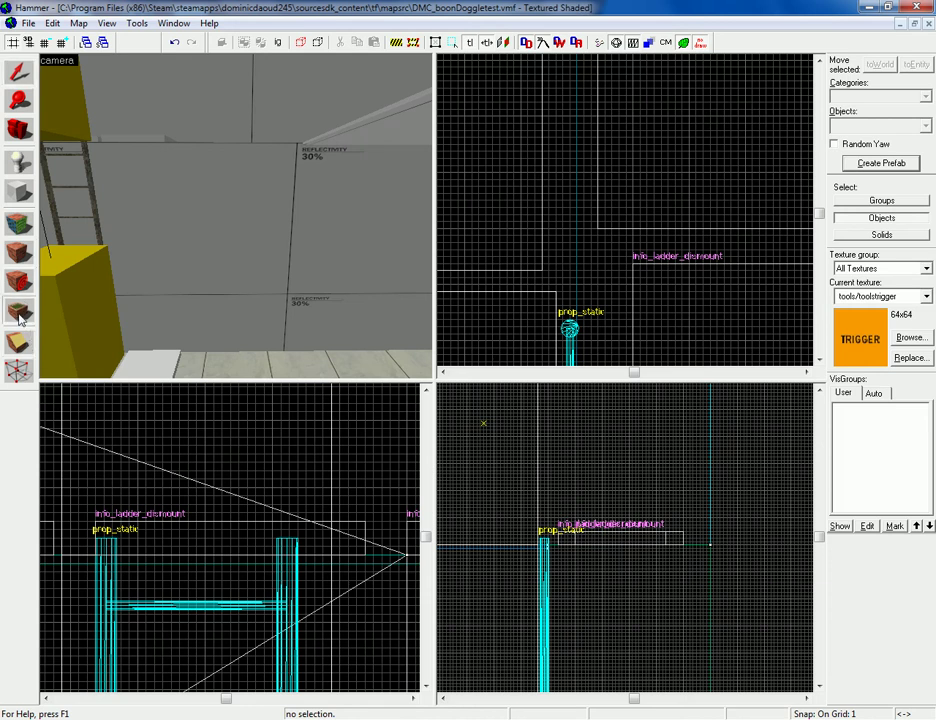
{"action": "left_click", "coordinate": [15, 220]}
{"action": "left_click", "coordinate": [425, 418]}
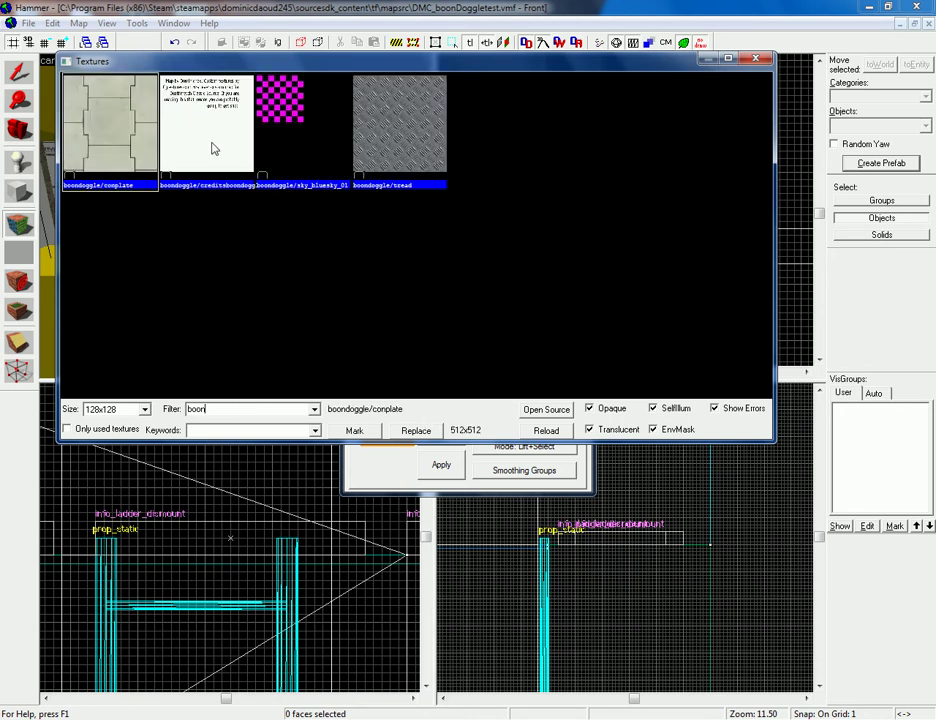
{"action": "double_click", "coordinate": [209, 131]}
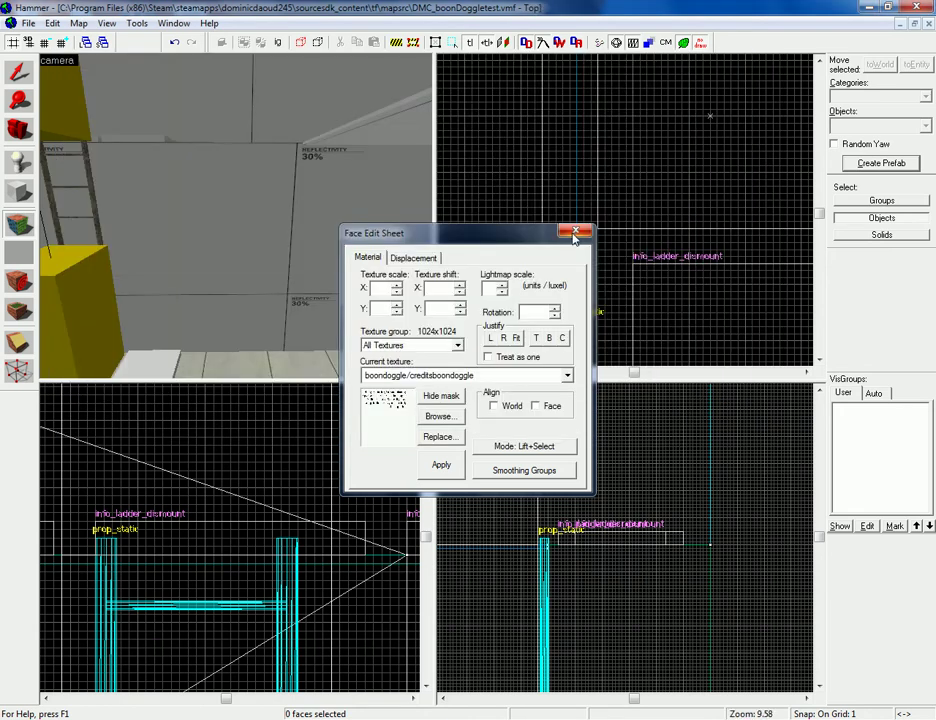
Step: Place an info_overlay with the credits texture on the wall beside the ladder, undoing the first placement
{"action": "left_click", "coordinate": [234, 264]}
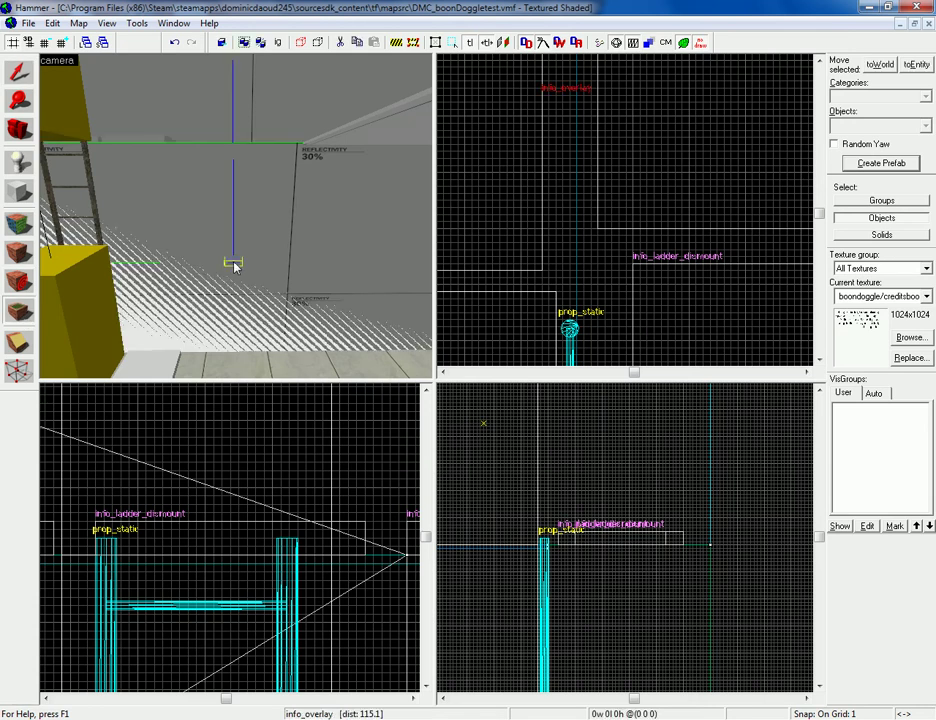
{"action": "key", "text": "ctrl+z"}
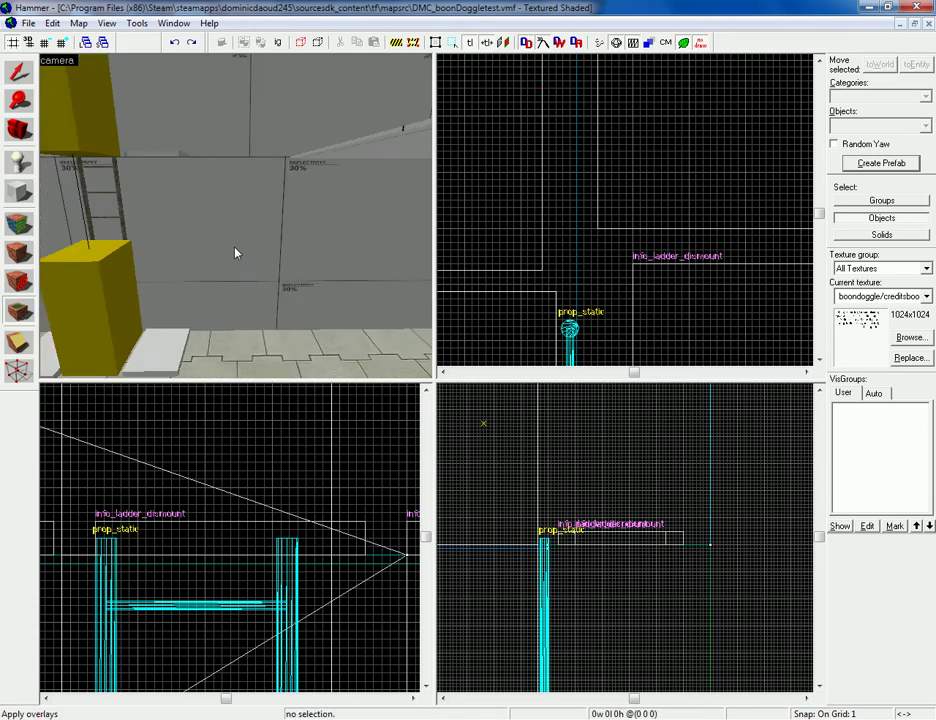
{"action": "left_click", "coordinate": [236, 245]}
{"action": "scroll", "coordinate": [684, 200], "scroll_direction": "down", "scroll_amount": 2}
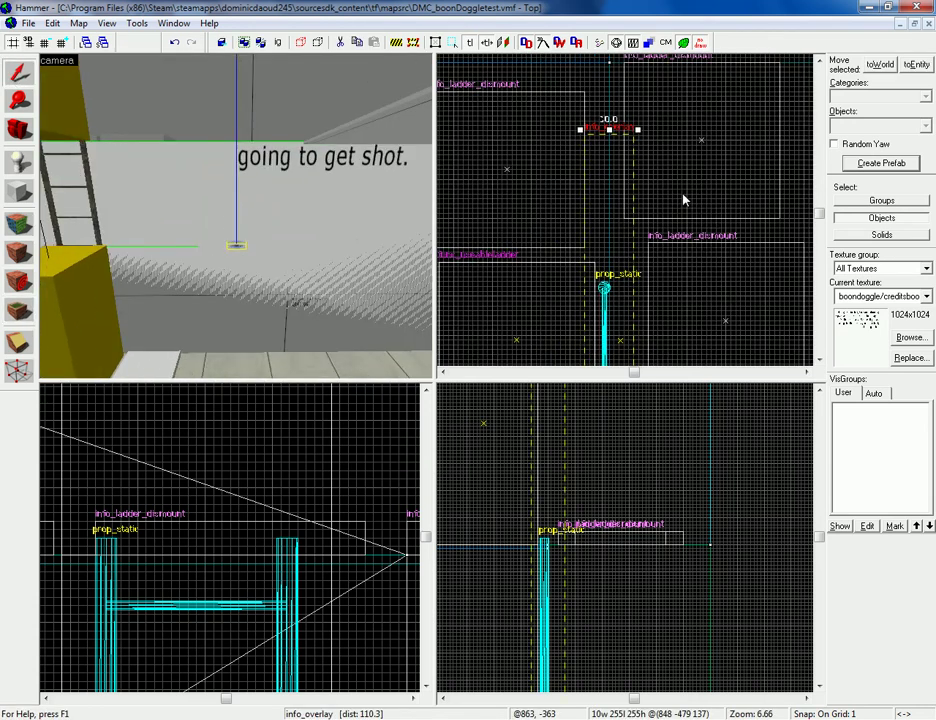
Step: Shrink the credits overlay from its upper edges to about 177 units long and 181 units high
{"action": "left_click_drag", "start_coordinate": [610, 130], "coordinate": [626, 472]}
{"action": "scroll", "coordinate": [583, 560], "scroll_direction": "down", "scroll_amount": 6}
{"action": "left_click_drag", "start_coordinate": [562, 424], "coordinate": [564, 547]}
{"action": "middle_click_drag", "start_coordinate": [562, 548], "coordinate": [469, 469]}
{"action": "scroll", "coordinate": [556, 261], "scroll_direction": "down", "scroll_amount": 2}
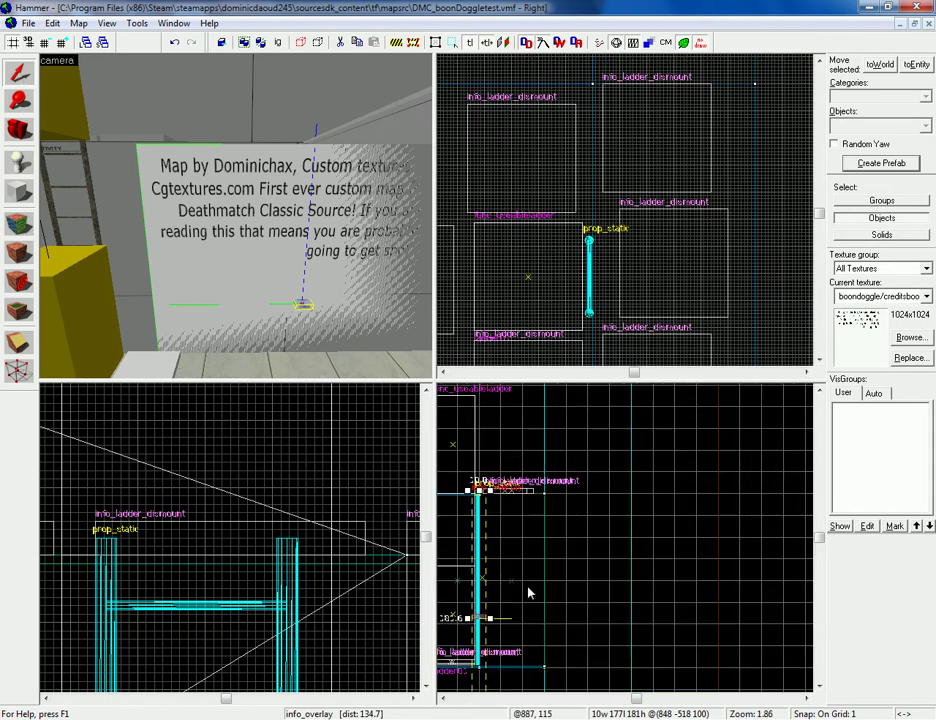
Step: Reduce the credits overlay's height to about 141 units and raise it on the wall to z 104
{"action": "scroll", "coordinate": [549, 303], "scroll_direction": "down", "scroll_amount": 3}
{"action": "key", "text": "Down"}
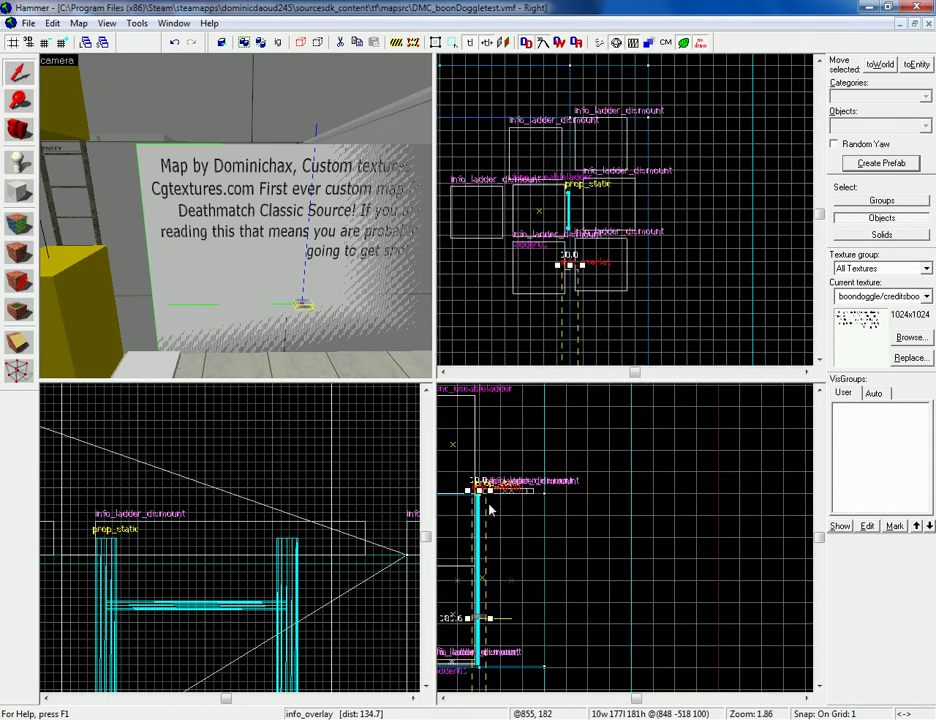
{"action": "left_click_drag", "start_coordinate": [484, 497], "coordinate": [481, 540]}
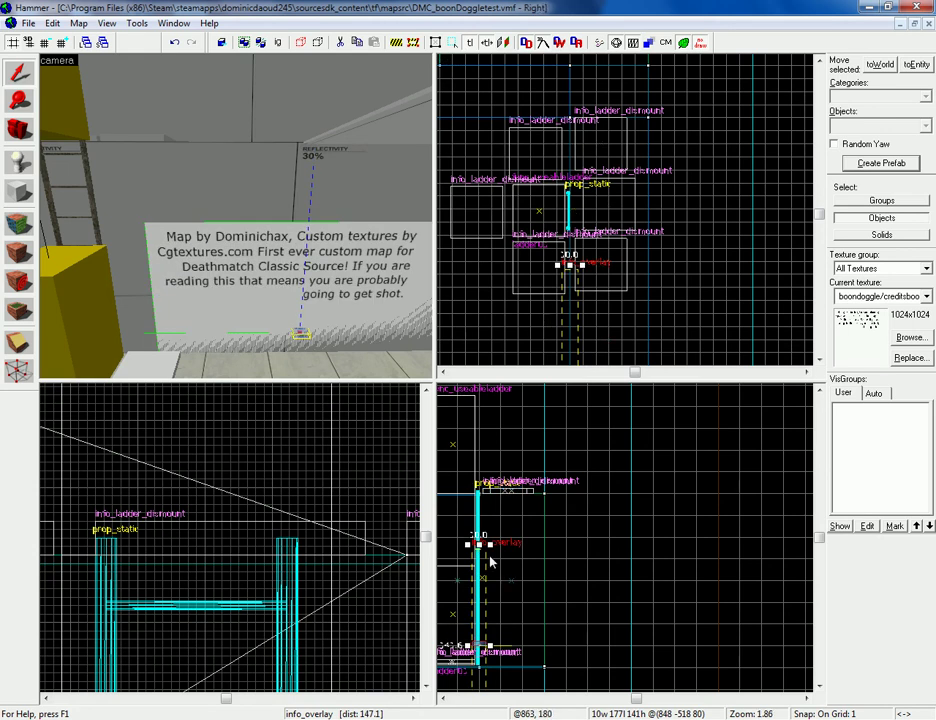
{"action": "left_click_drag", "start_coordinate": [480, 594], "coordinate": [479, 562]}
{"action": "scroll", "coordinate": [589, 306], "scroll_direction": "up", "scroll_amount": 4}
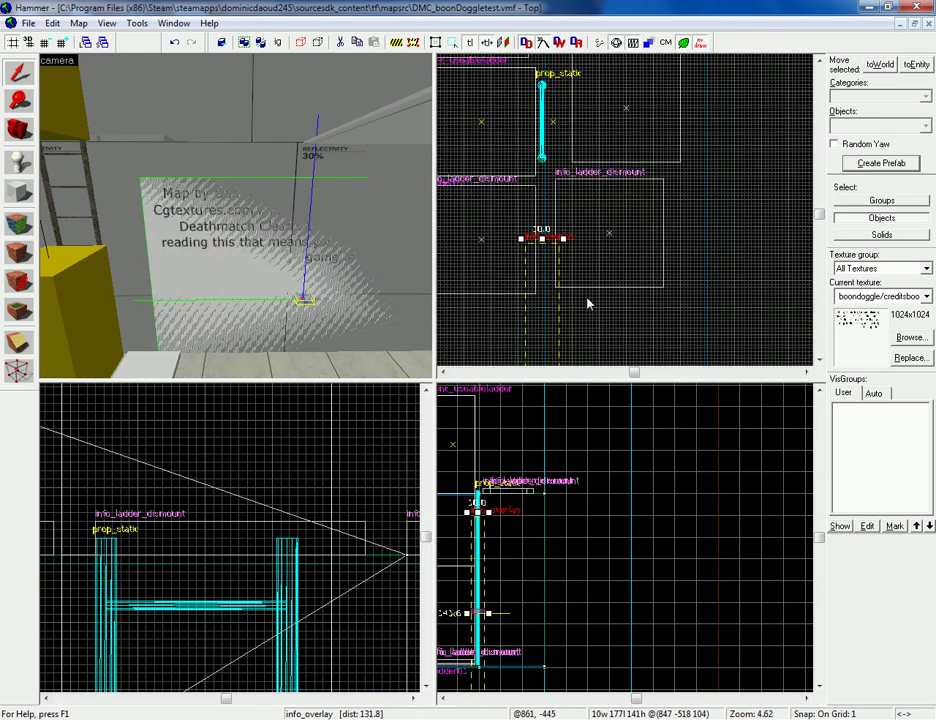
Step: Pull in the overlay's ladder-side edge so it is about 107 units long, centred at y -510
{"action": "key", "text": "Down"}
{"action": "scroll", "coordinate": [552, 294], "scroll_direction": "down", "scroll_amount": 4}
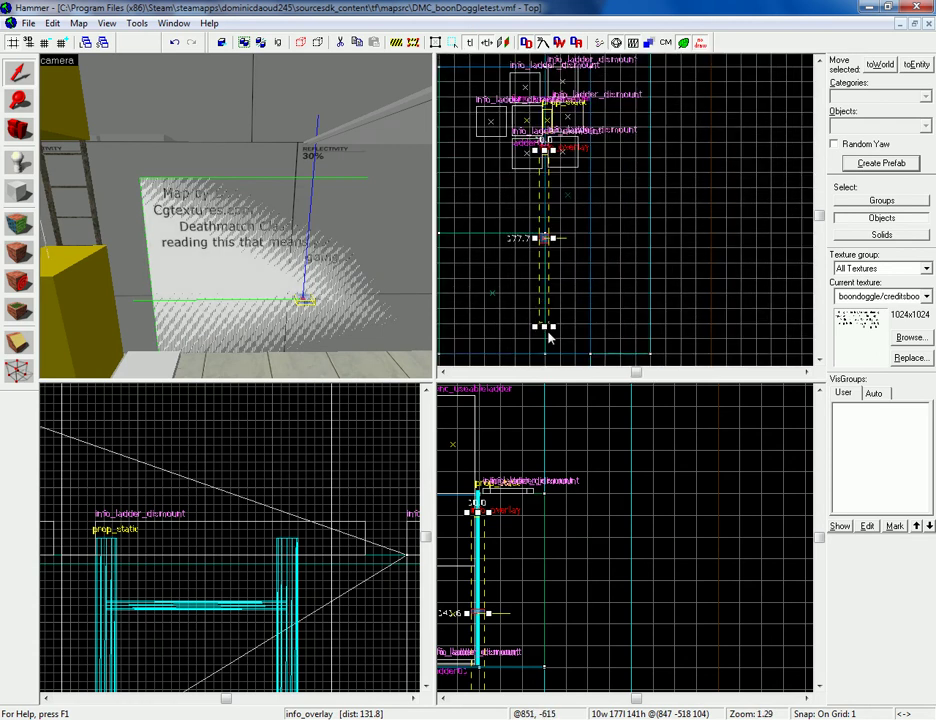
{"action": "scroll", "coordinate": [547, 199], "scroll_direction": "up", "scroll_amount": 3}
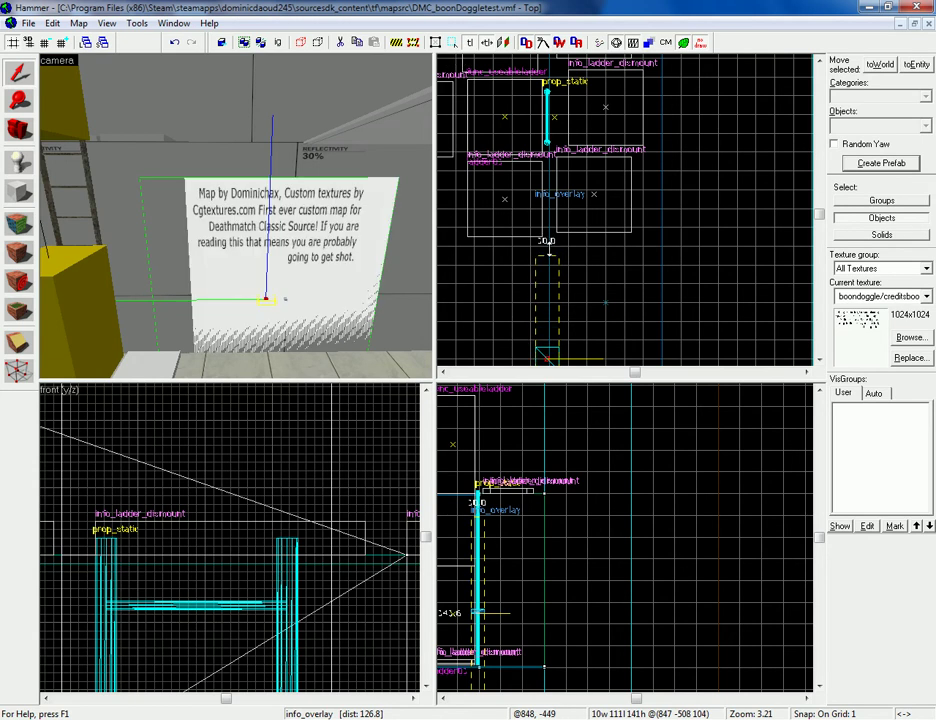
{"action": "scroll", "coordinate": [547, 158], "scroll_direction": "up", "scroll_amount": 4}
{"action": "left_click", "coordinate": [548, 277]}
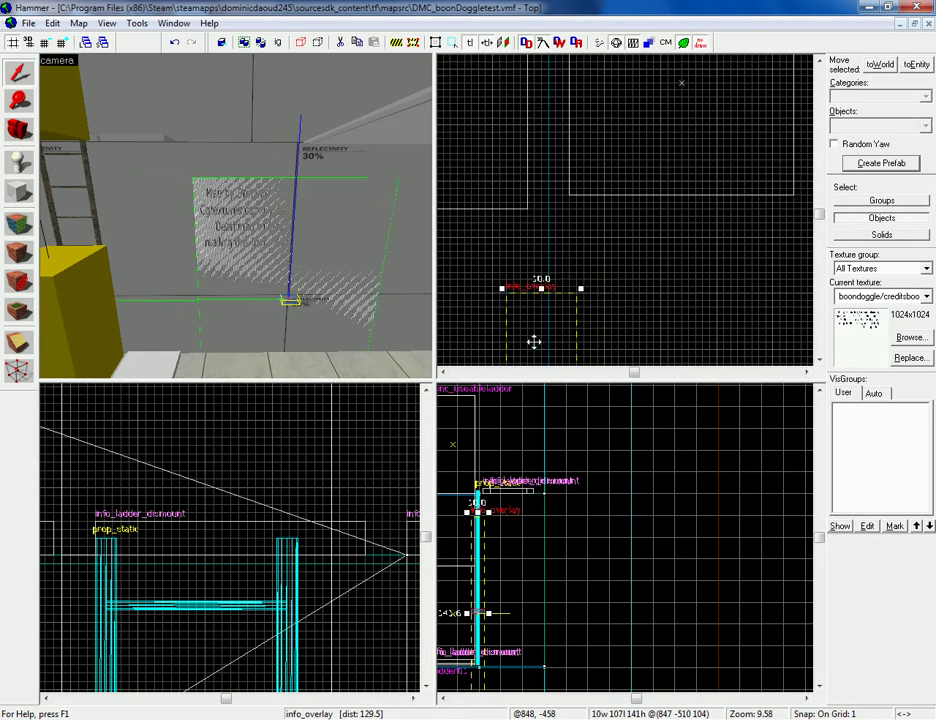
Step: Raise the overlay's bottom edge to make it about 109 units high, centred at z 120
{"action": "key", "text": "Down"}
{"action": "key", "text": "Down"}
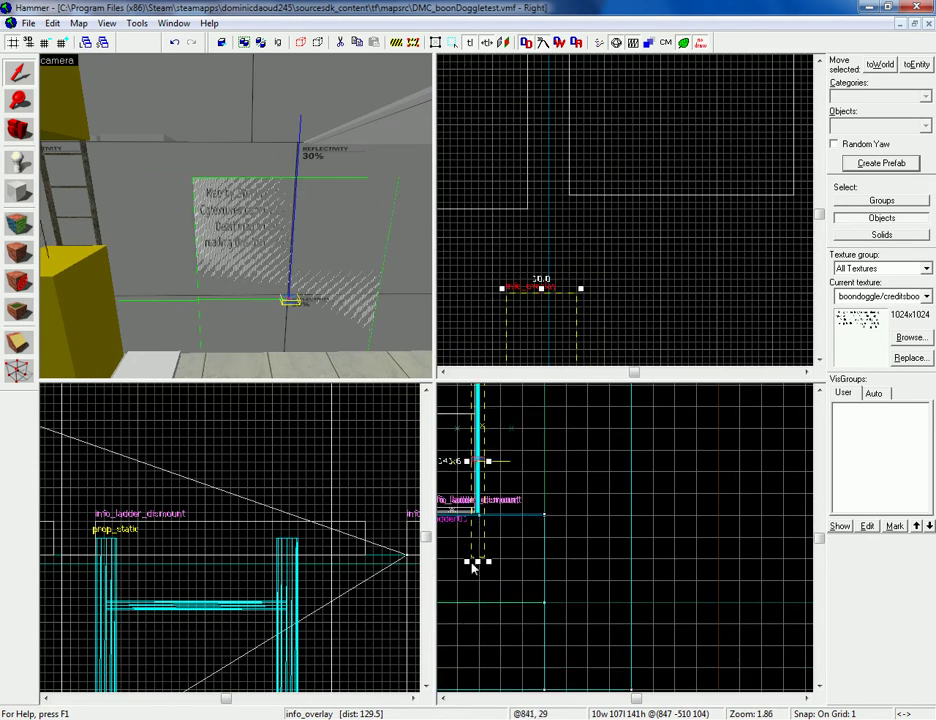
{"action": "mouse_move", "coordinate": [478, 562]}
{"action": "left_mouse_down"}
{"action": "mouse_move", "coordinate": [497, 539]}
{"action": "mouse_move", "coordinate": [487, 497]}
{"action": "left_mouse_up"}
{"action": "scroll", "coordinate": [496, 544], "scroll_direction": "up", "scroll_amount": 3}
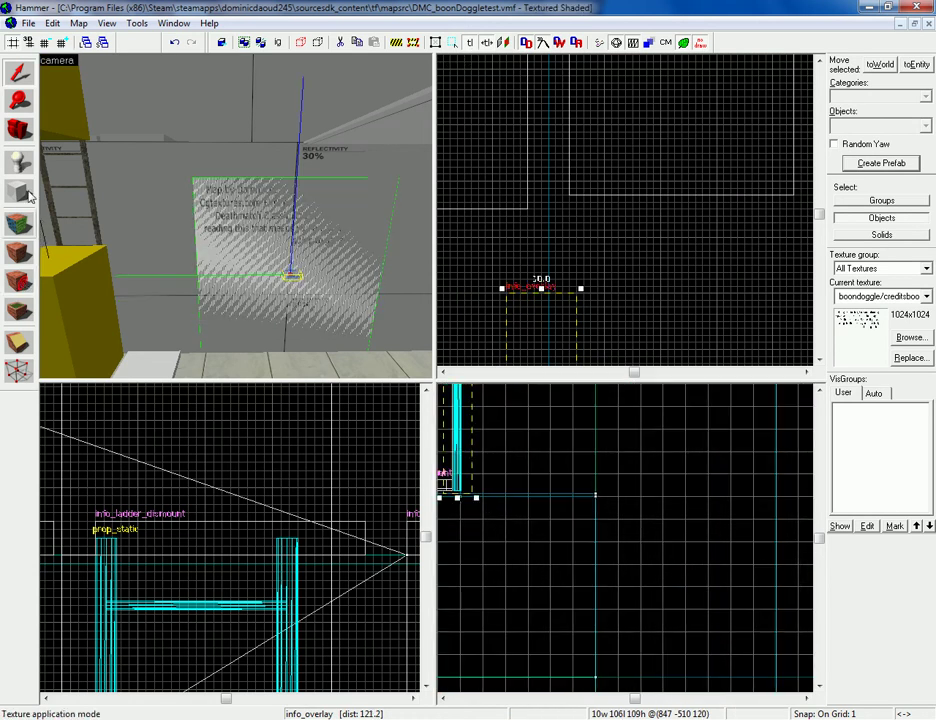
Step: Examine the resized credits overlay up close in 3D and check its extents in the top and side views
{"action": "left_click", "coordinate": [12, 137]}
{"action": "left_click_drag", "start_coordinate": [170, 200], "coordinate": [236, 215]}
{"action": "key", "text": "s"}
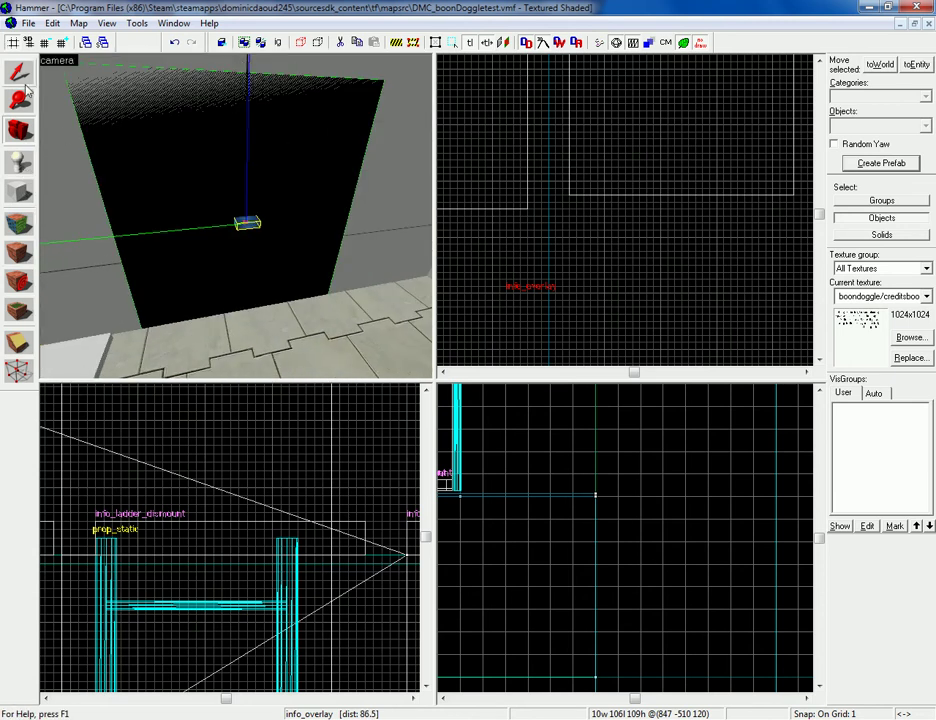
{"action": "scroll", "coordinate": [613, 314], "scroll_direction": "down", "scroll_amount": 4}
{"action": "key", "text": "Down"}
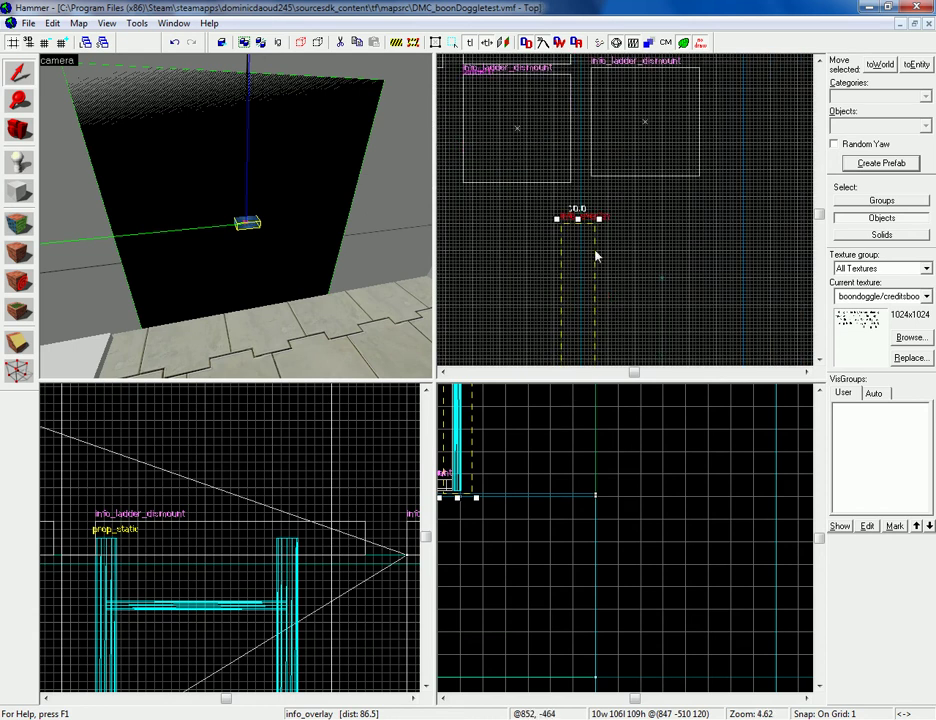
{"action": "scroll", "coordinate": [597, 254], "scroll_direction": "down", "scroll_amount": 1}
{"action": "scroll", "coordinate": [577, 436], "scroll_direction": "down", "scroll_amount": 1}
{"action": "scroll", "coordinate": [611, 288], "scroll_direction": "down", "scroll_amount": 2}
{"action": "key", "text": "Down"}
{"action": "key", "text": "Up"}
{"action": "key", "text": "Down"}
{"action": "key", "text": "Down"}
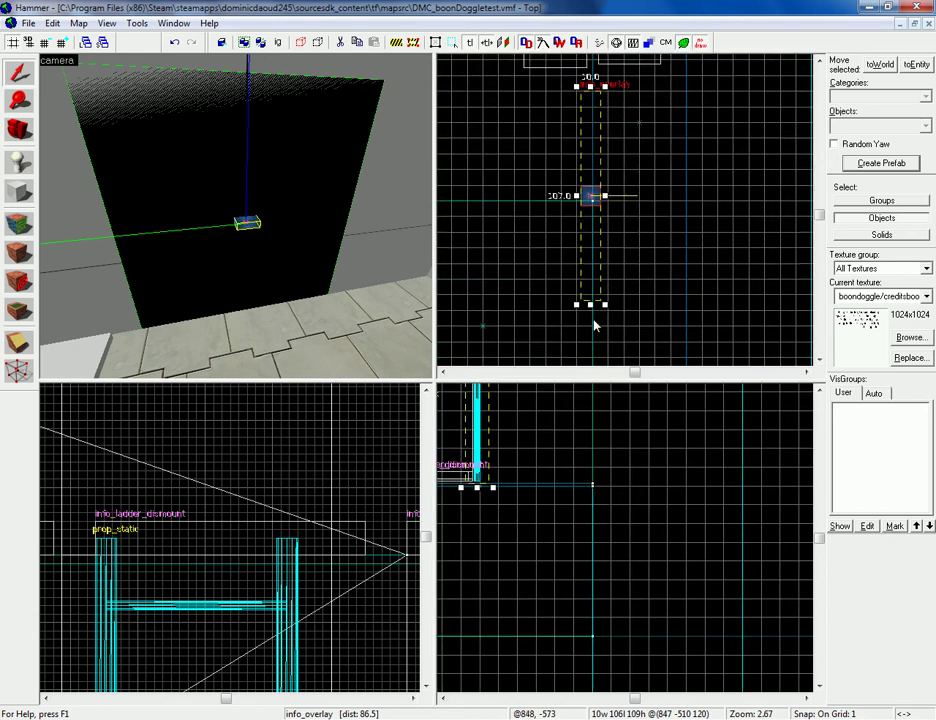
{"action": "scroll", "coordinate": [547, 435], "scroll_direction": "down", "scroll_amount": 3}
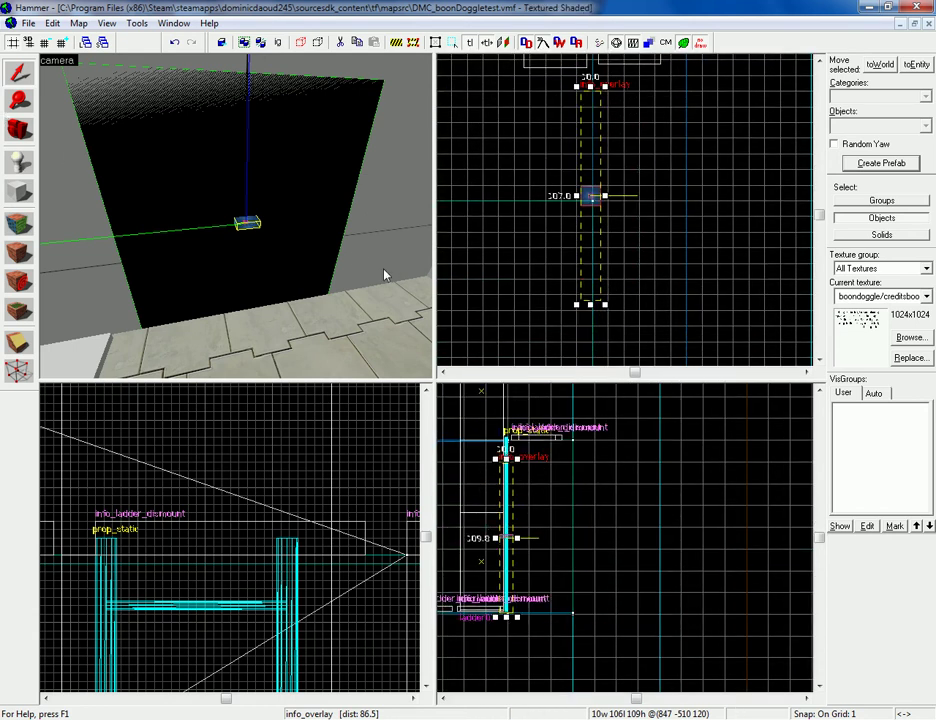
Step: Review the overlay beside the ladder, check the Run Map compile options, and close the dialog
{"action": "left_click", "coordinate": [18, 130]}
{"action": "left_click_drag", "start_coordinate": [241, 236], "coordinate": [236, 216]}
{"action": "left_click", "coordinate": [616, 43]}
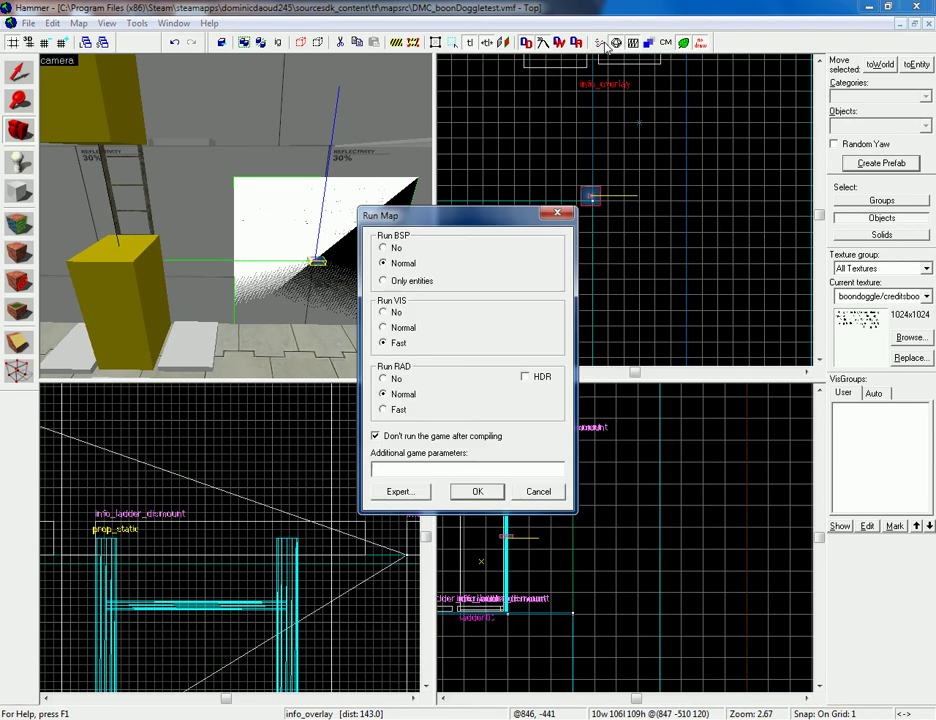
{"action": "left_click", "coordinate": [476, 492]}
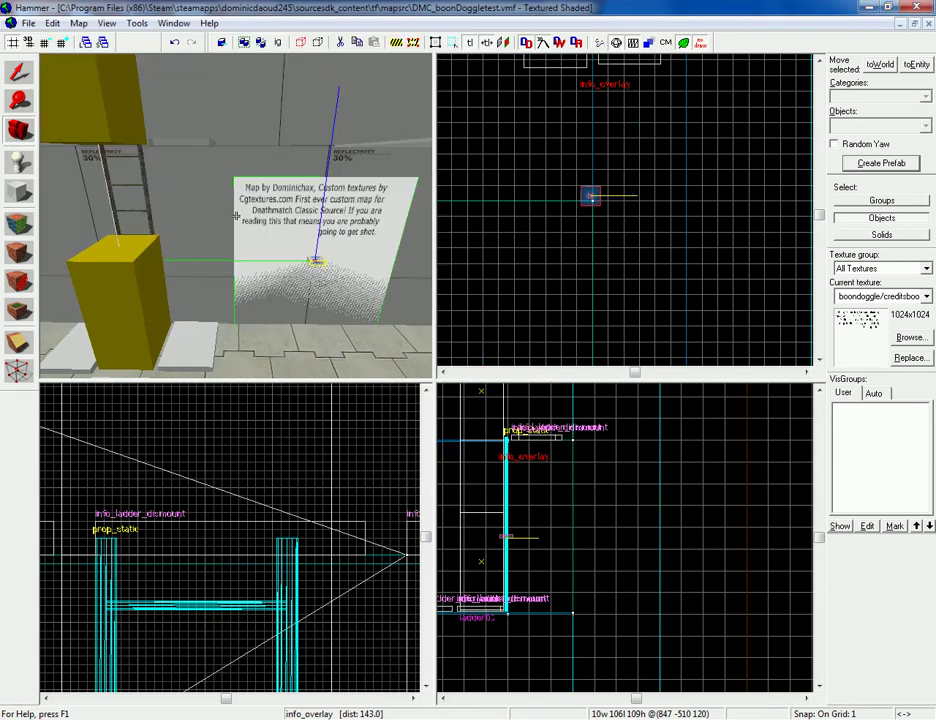
Step: Examine the ladder, its dismounts, the credits overlay and the surrounding rooms in 3D from both floors
{"action": "key", "text": "w"}
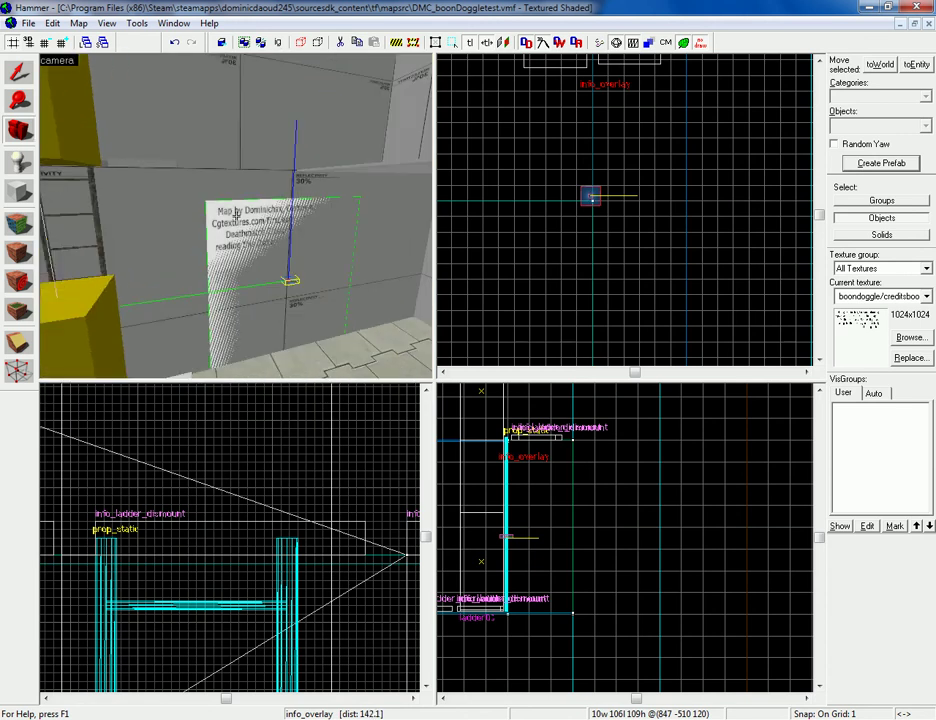
{"action": "left_click_drag", "start_coordinate": [236, 215], "coordinate": [236, 215]}
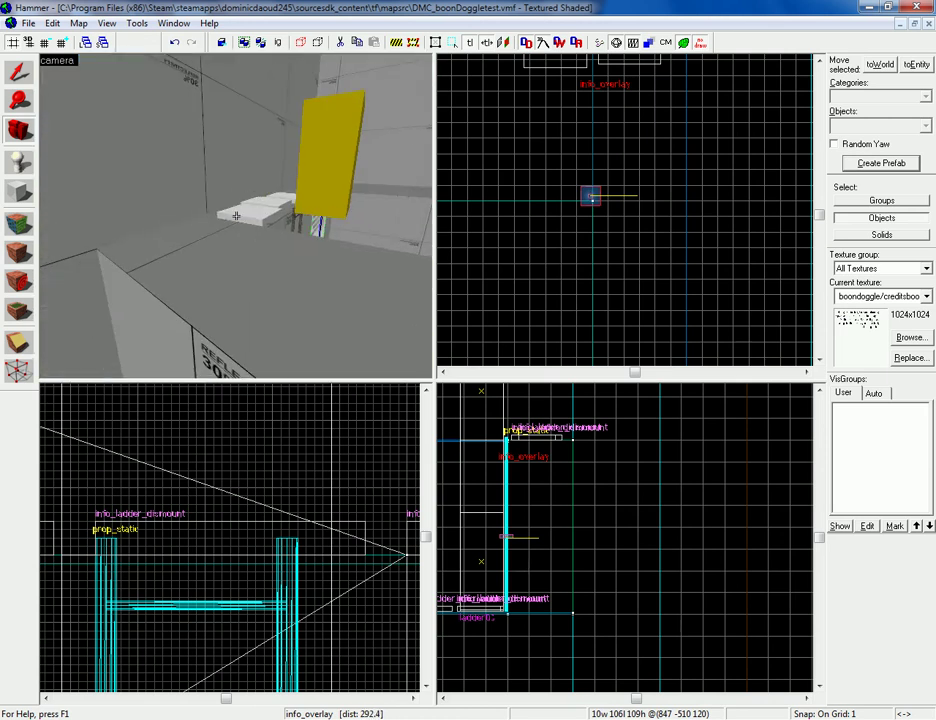
{"action": "key", "text": "w"}
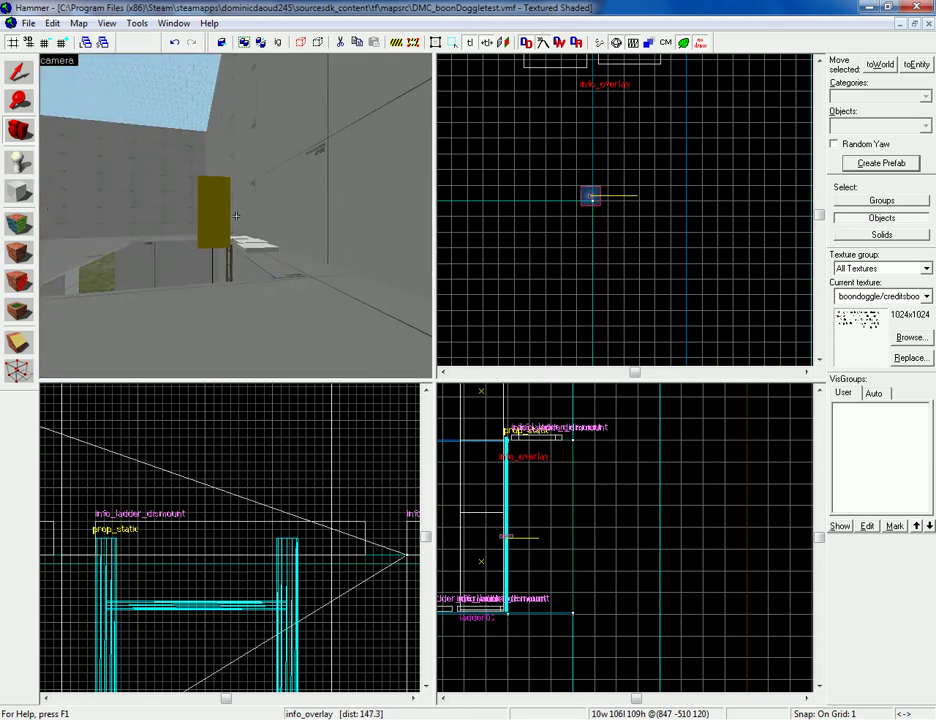
{"action": "key", "text": "w"}
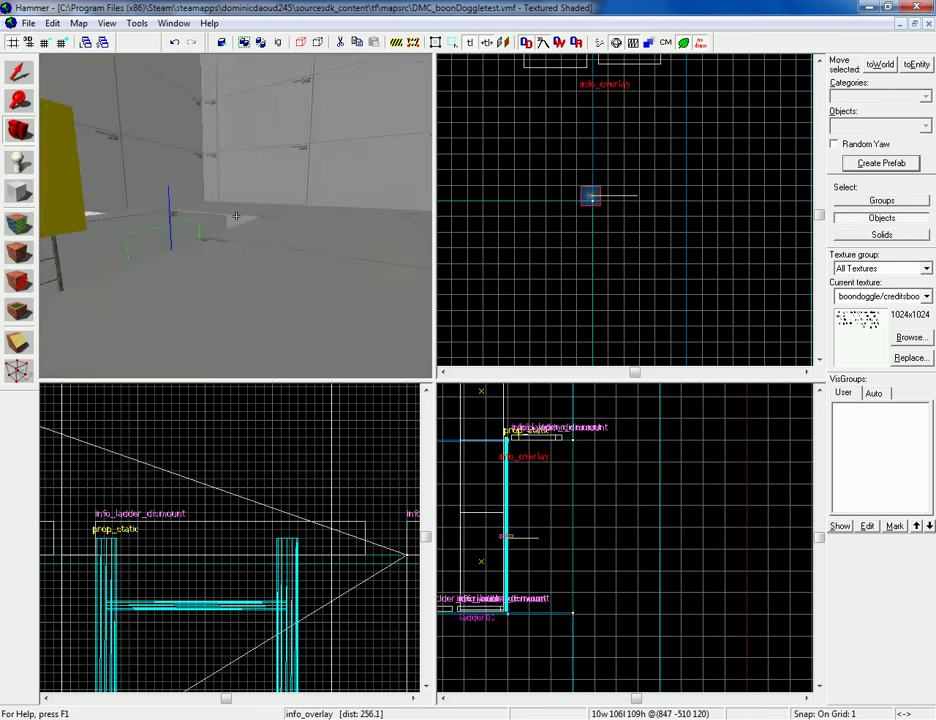
{"action": "key", "text": "w"}
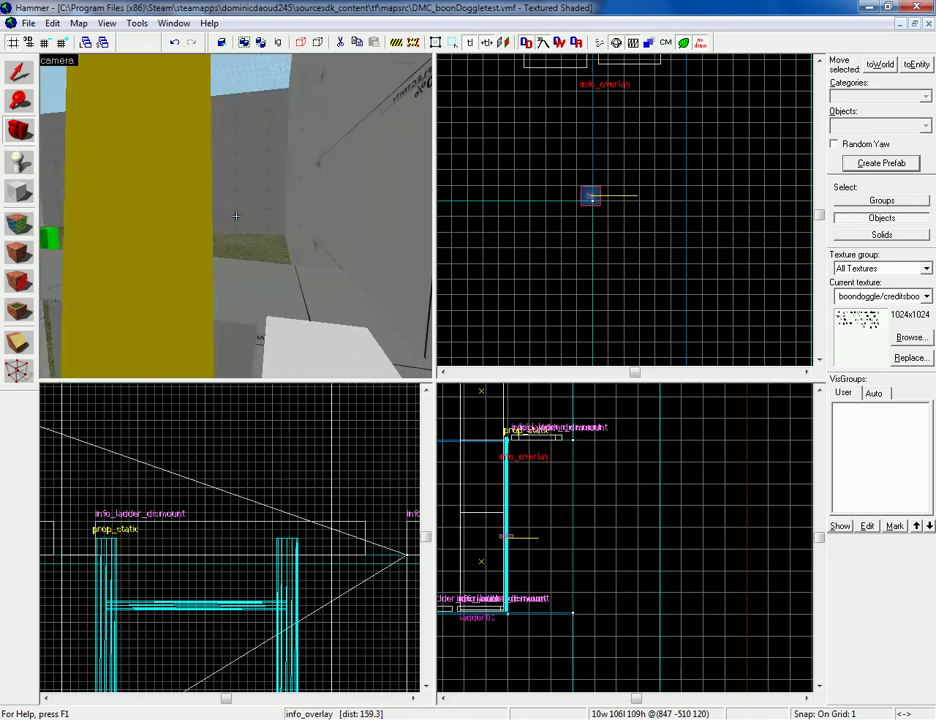
{"action": "key", "text": "w"}
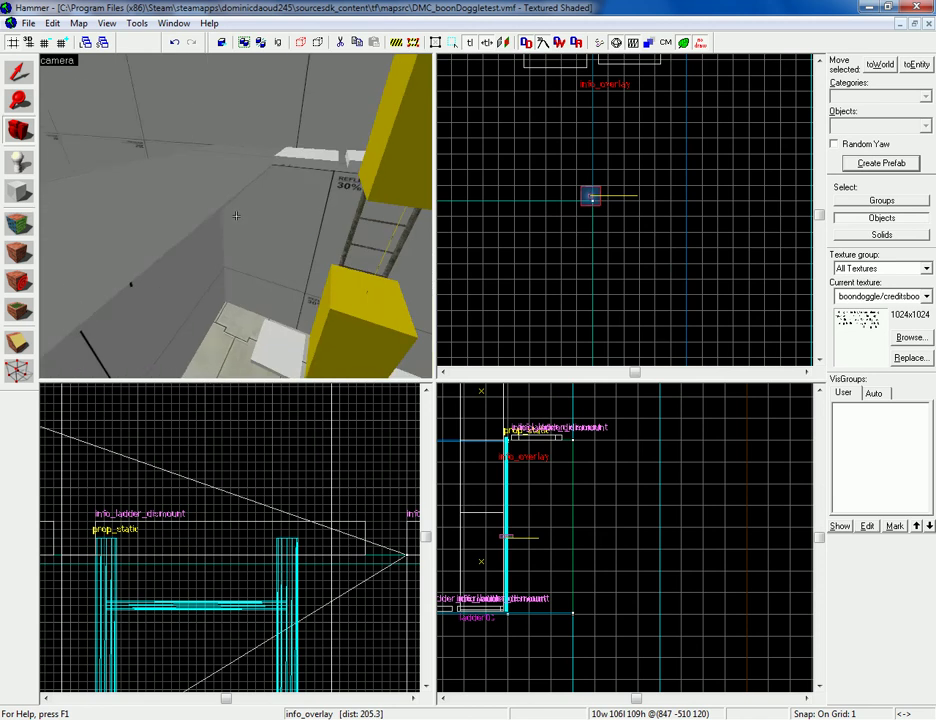
{"action": "key", "text": "s"}
{"action": "key", "text": "w"}
{"action": "key", "text": "w"}
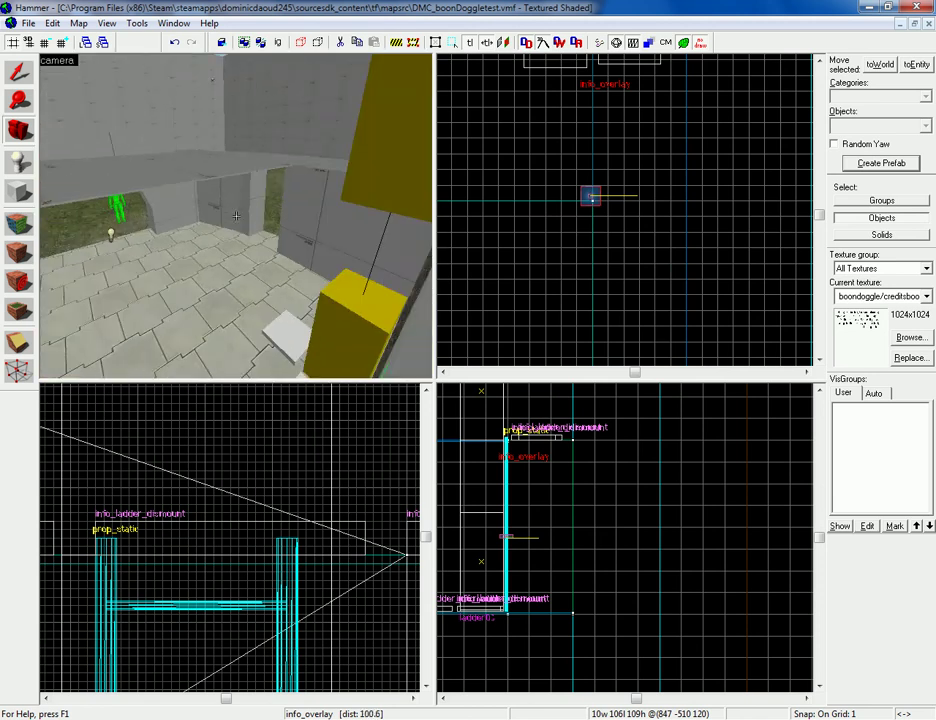
{"action": "key", "text": "s"}
{"action": "key", "text": "s"}
{"action": "left_click_drag", "start_coordinate": [236, 215], "coordinate": [236, 215]}
{"action": "key", "text": "w"}
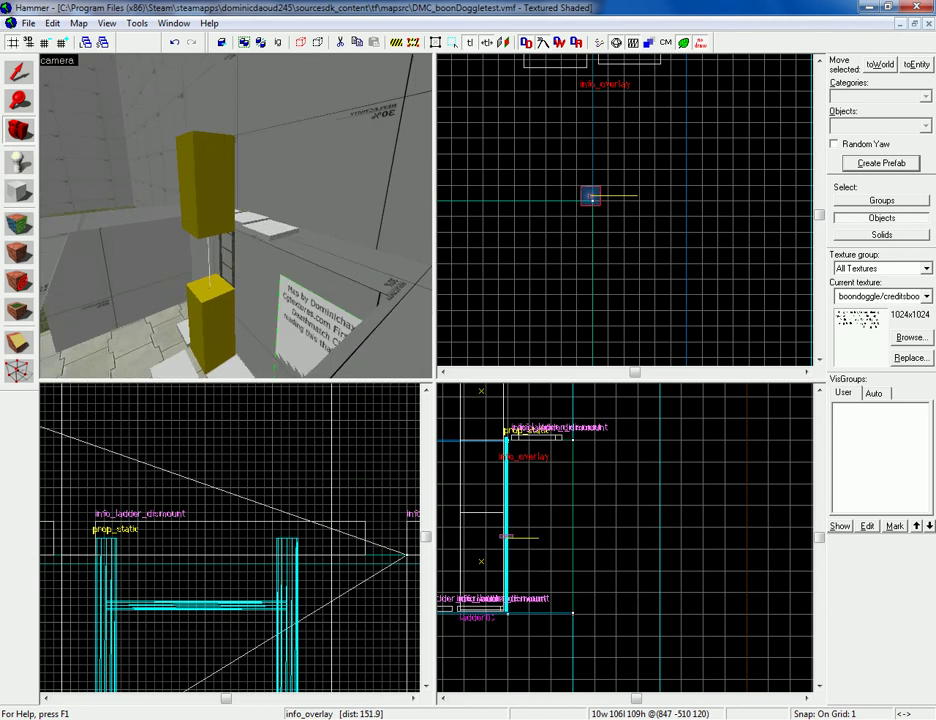
{"action": "key", "text": "a"}
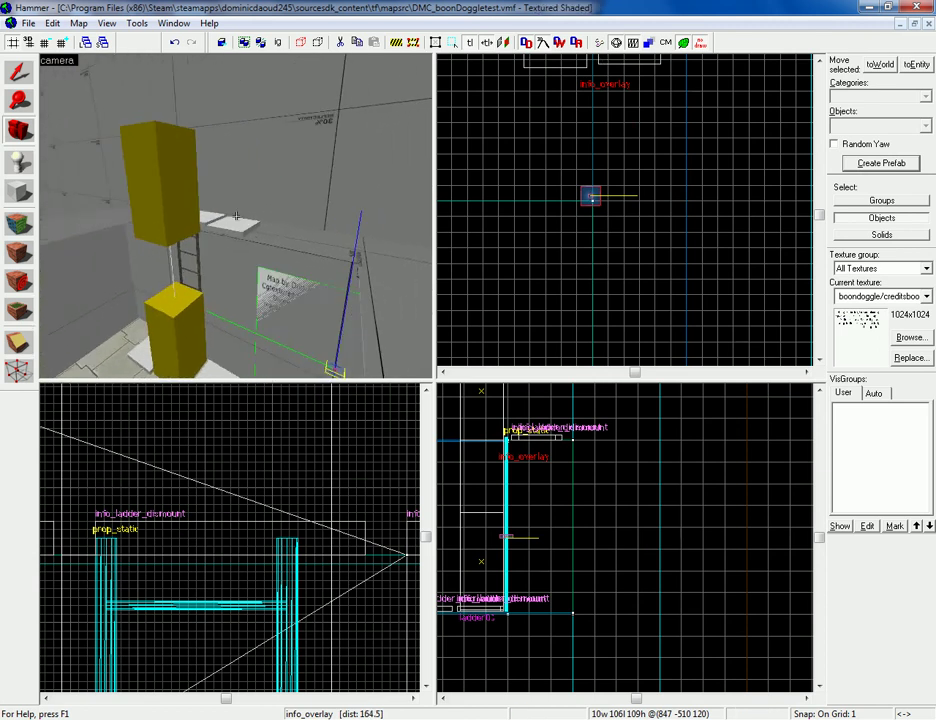
{"action": "key", "text": "a"}
{"action": "key", "text": "w"}
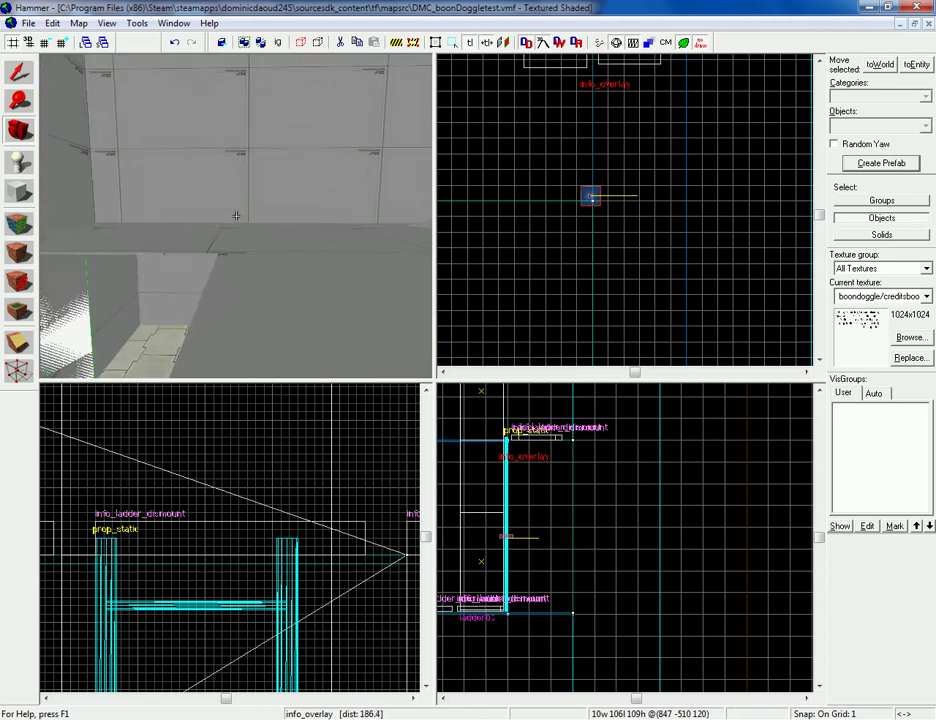
{"action": "key", "text": "s"}
{"action": "key", "text": "w"}
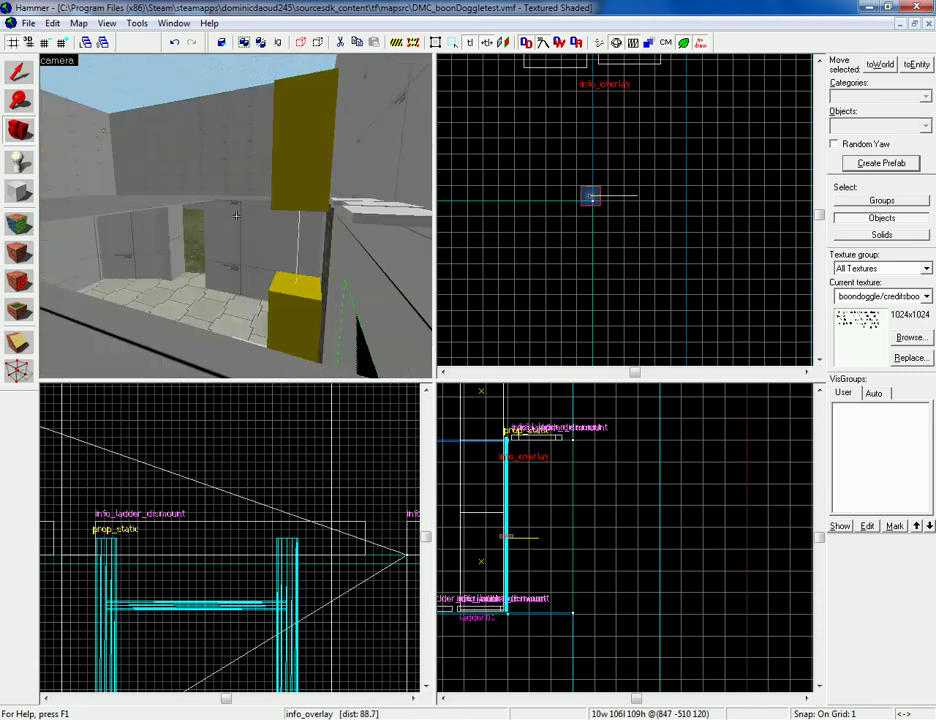
{"action": "key", "text": "w"}
{"action": "key", "text": "w"}
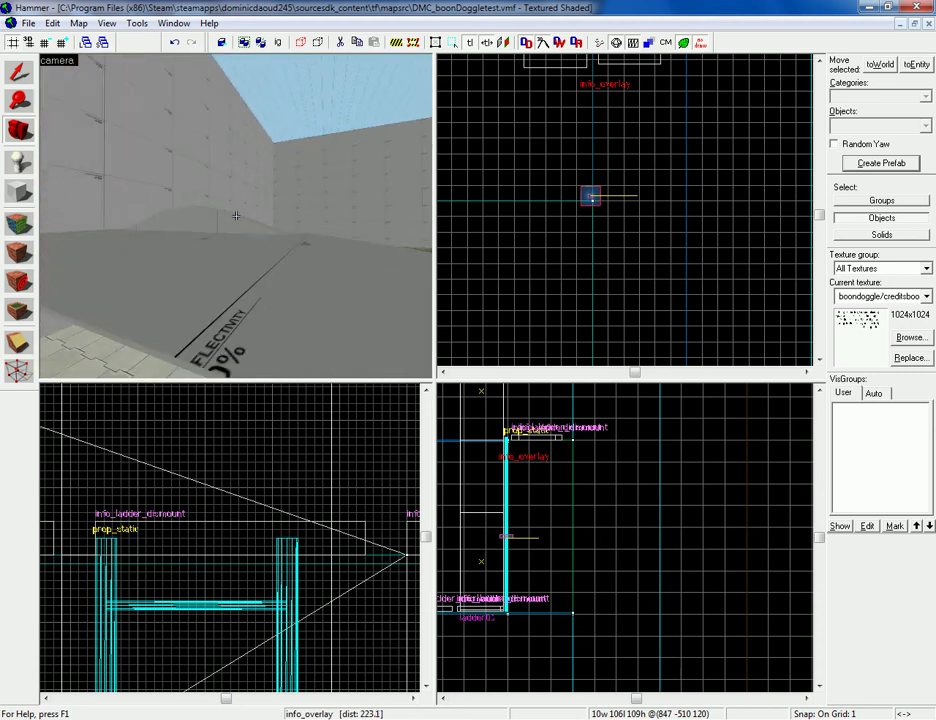
{"action": "key", "text": "w"}
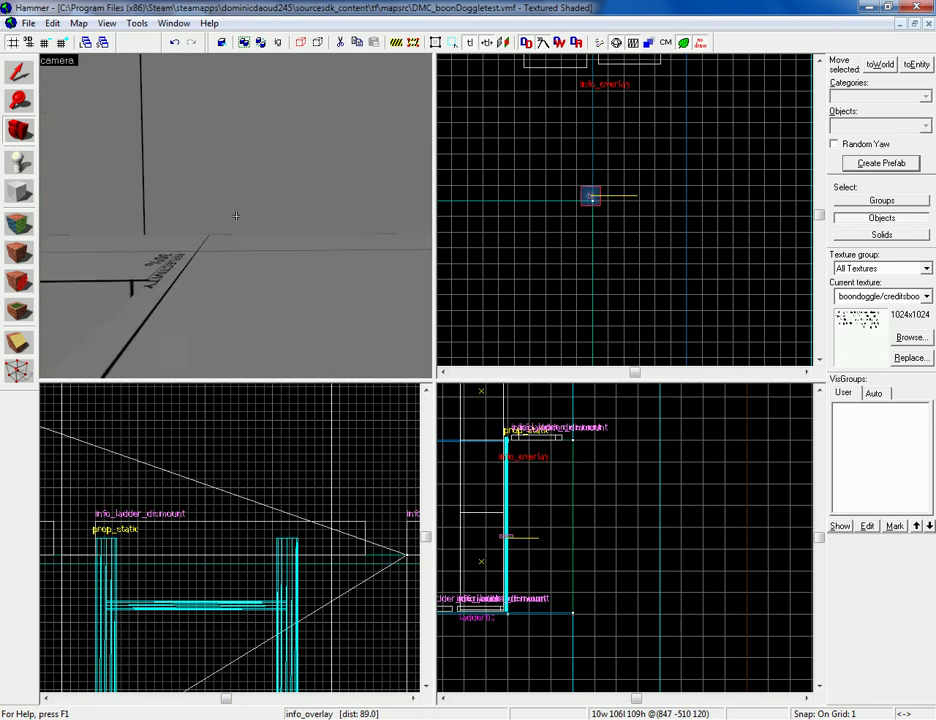
{"action": "key", "text": "w"}
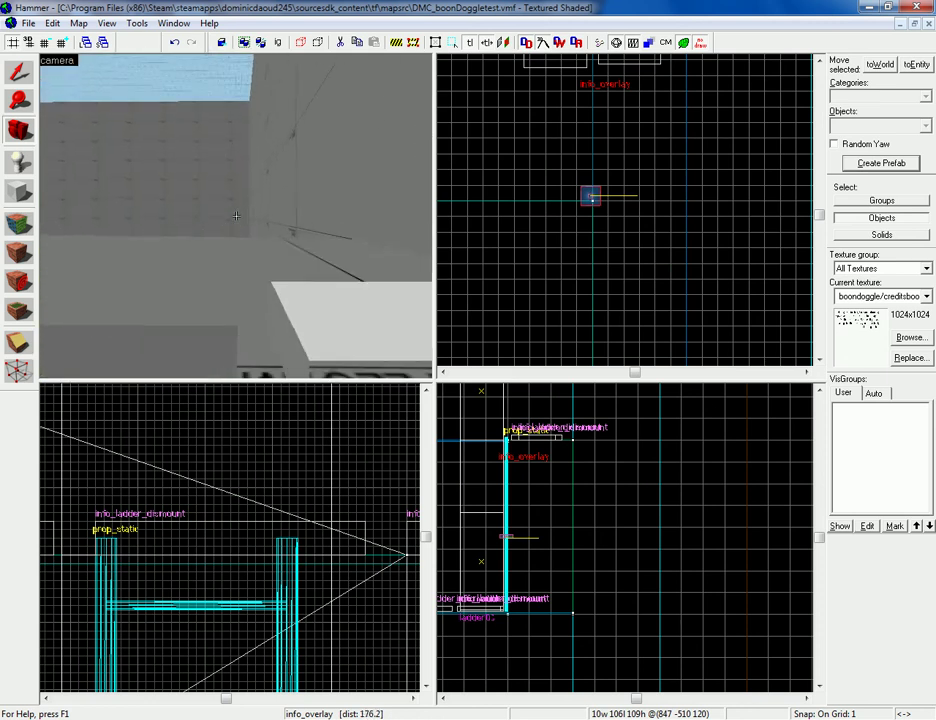
{"action": "key", "text": "w"}
{"action": "key", "text": "z"}
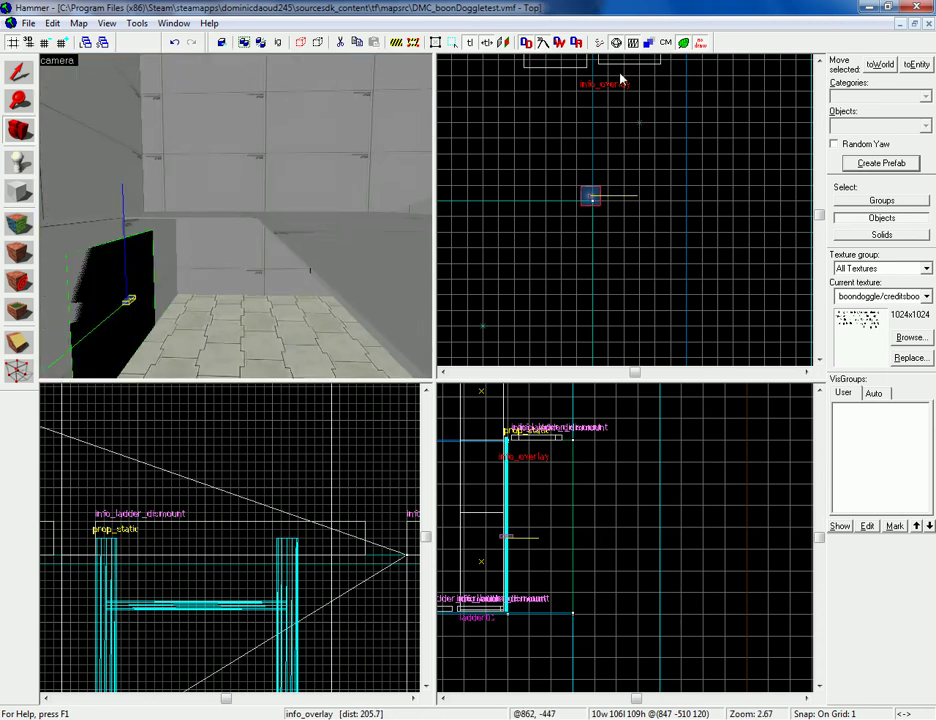